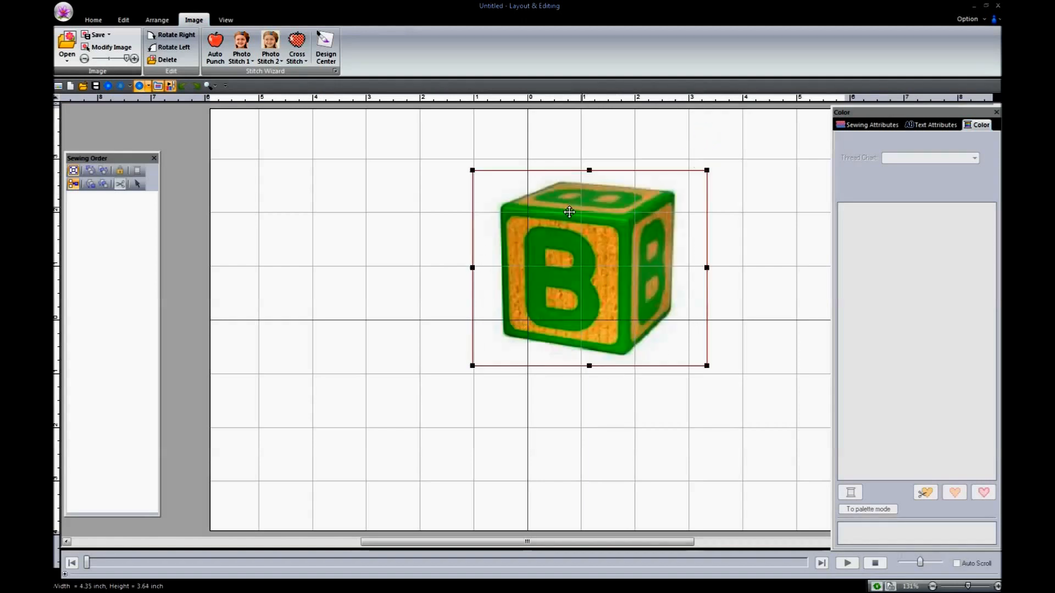
# - Resize the alphabet block template image to about 4.00 inches wide and 3.34 inches high
pyautogui.rightClick(415, 325)
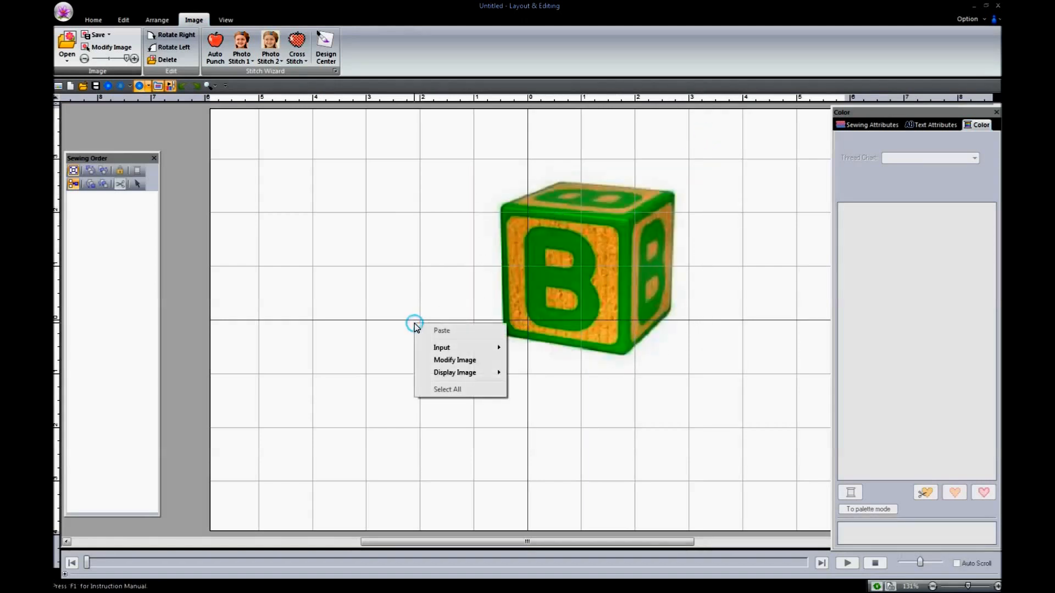
pyautogui.click(436, 359)
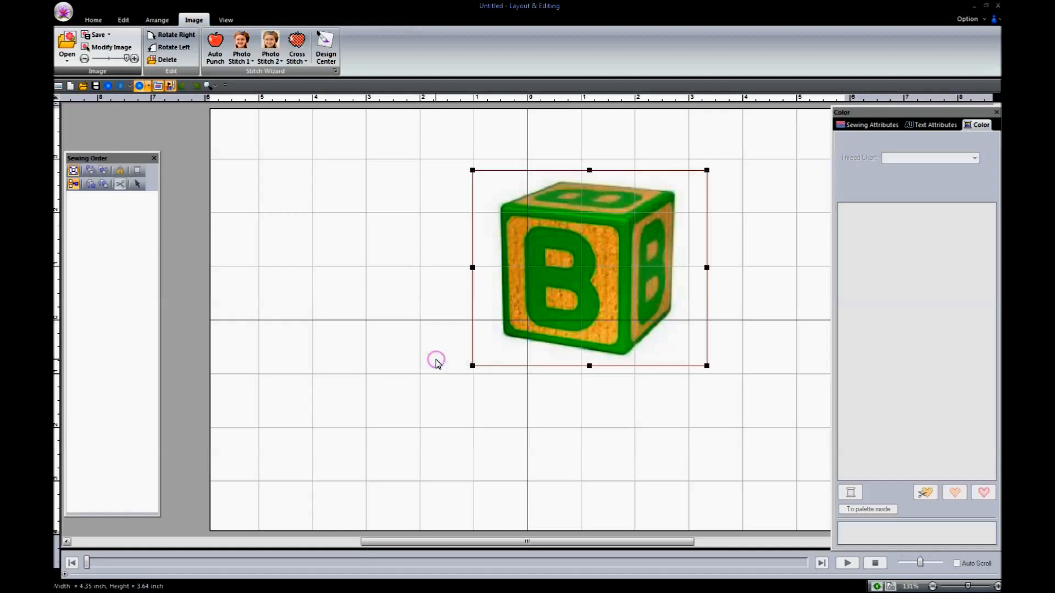
pyautogui.moveTo(472, 365); pyautogui.dragTo(492, 351)
pyautogui.click(432, 337)
# - Move the alphabet block template image to the centre of the design page
pyautogui.rightClick(432, 338)
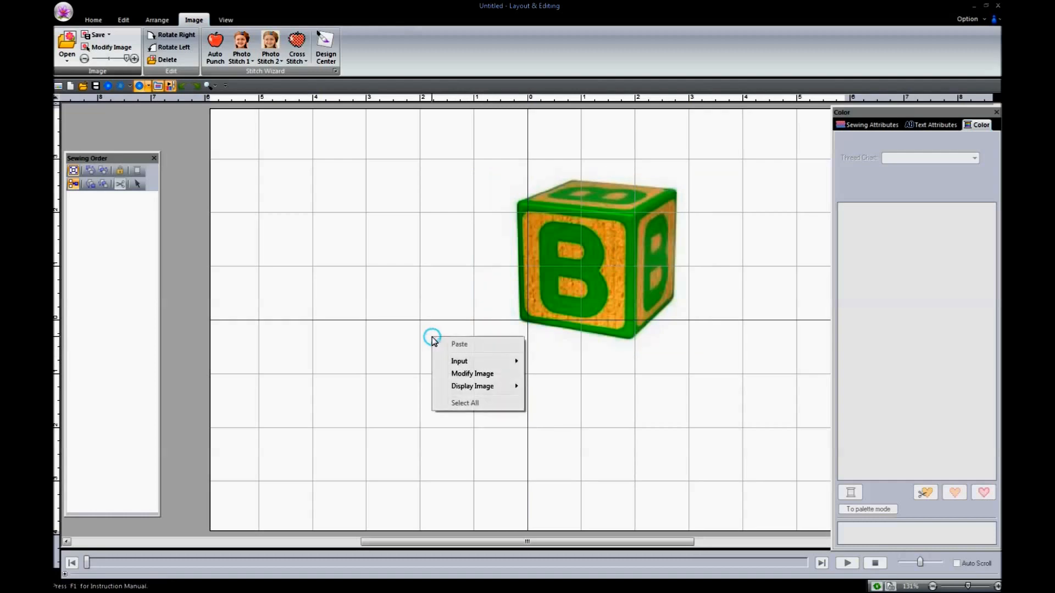
pyautogui.click(461, 375)
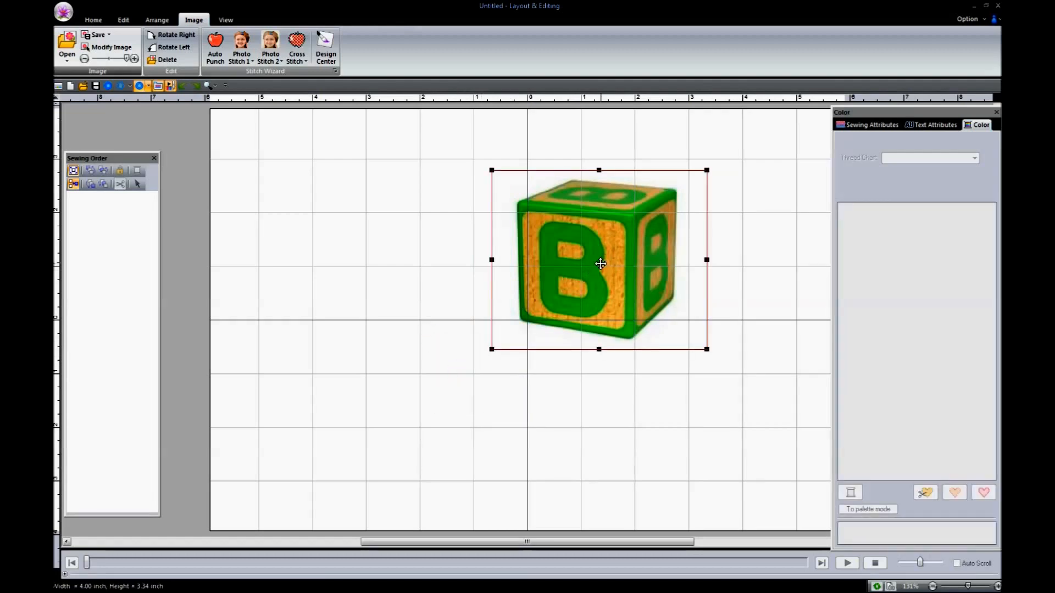
pyautogui.moveTo(602, 262); pyautogui.dragTo(528, 323)
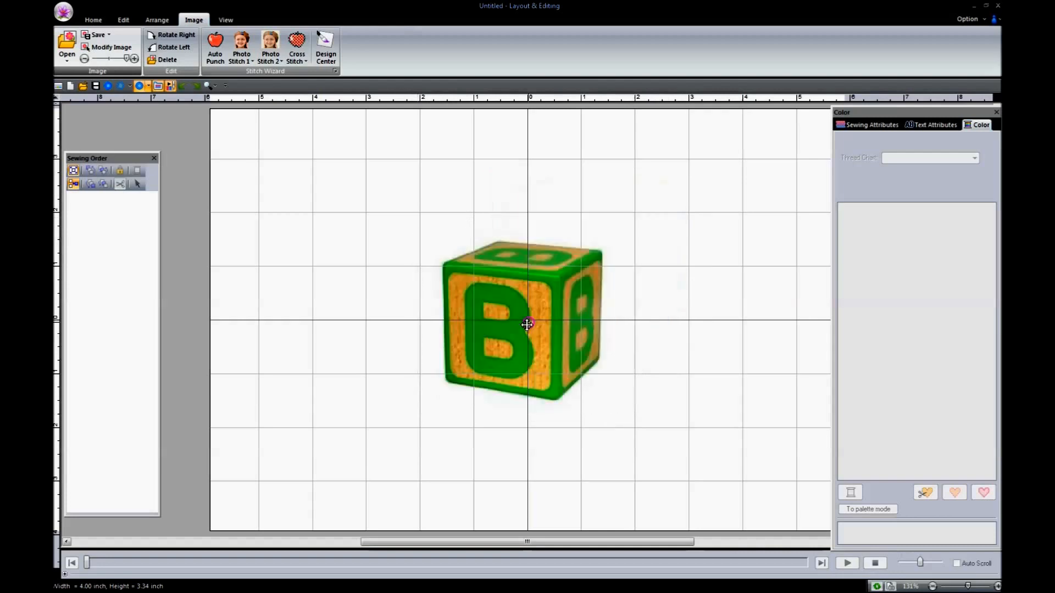
# - Switch the template image display to Off and set it back to On (100%)
pyautogui.rightClick(366, 391)
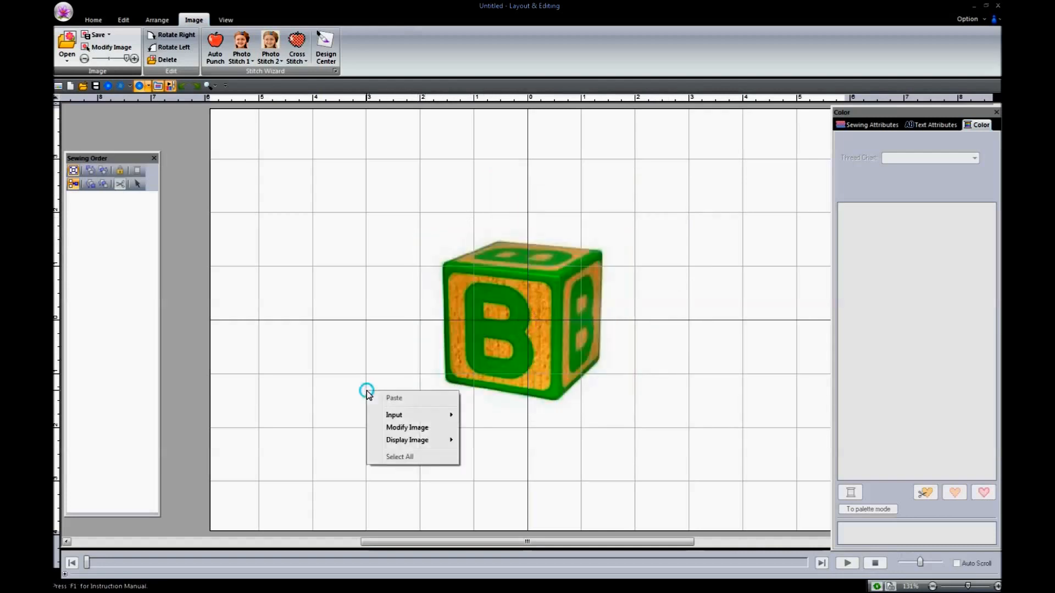
pyautogui.moveTo(392, 439)
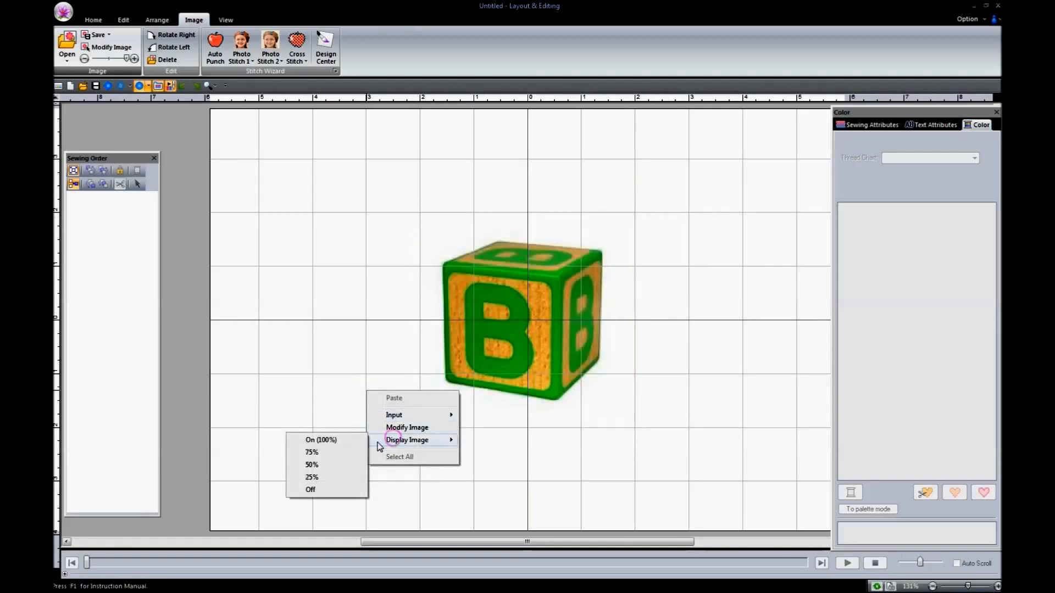
pyautogui.click(314, 490)
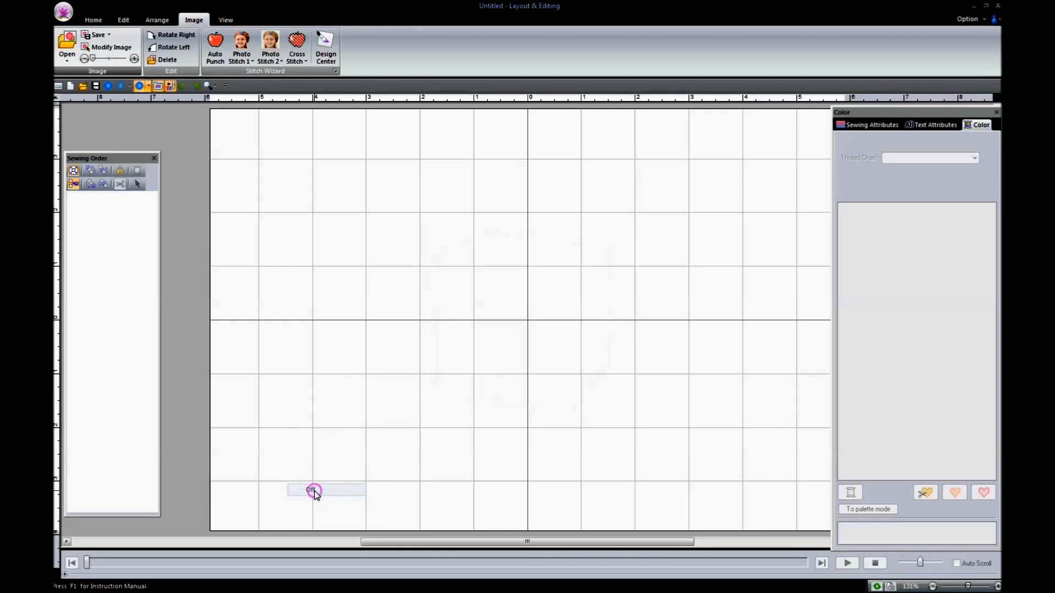
pyautogui.rightClick(376, 392)
pyautogui.moveTo(401, 443)
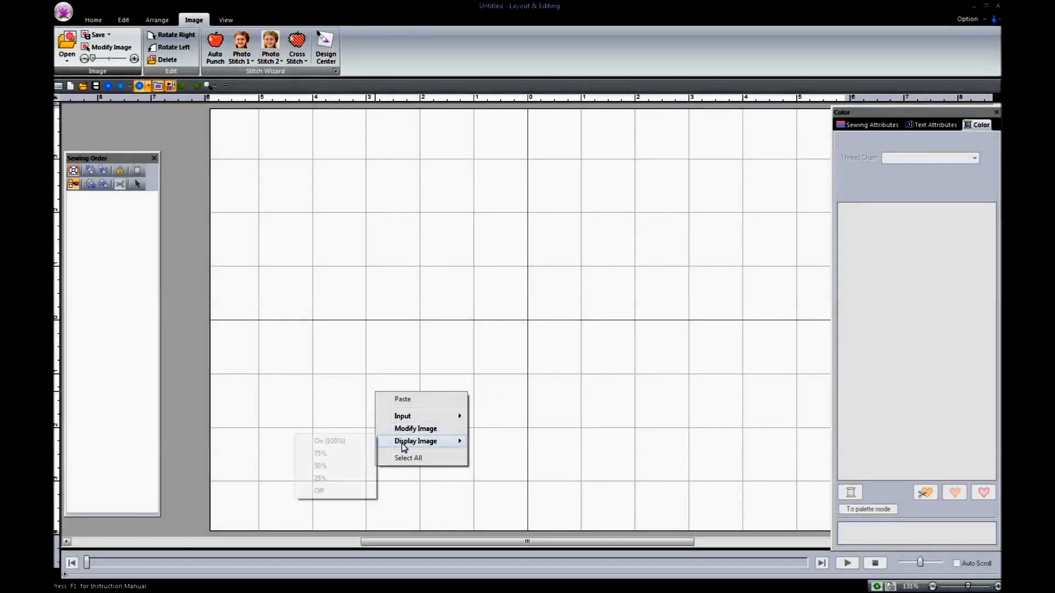
pyautogui.click(332, 443)
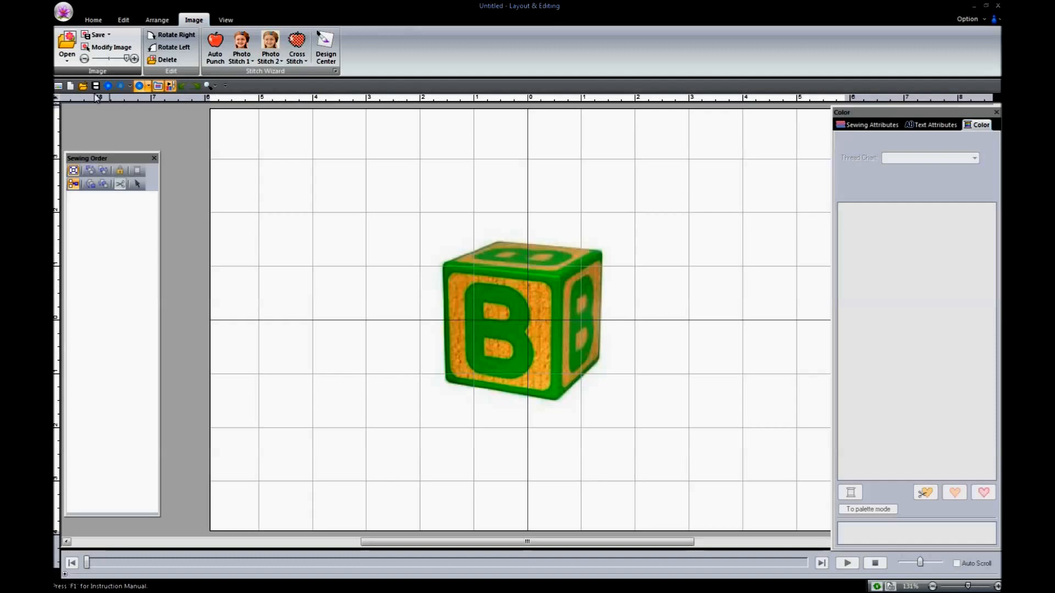
# - Start a new blank design without saving the changes to the untitled one
pyautogui.click(65, 15)
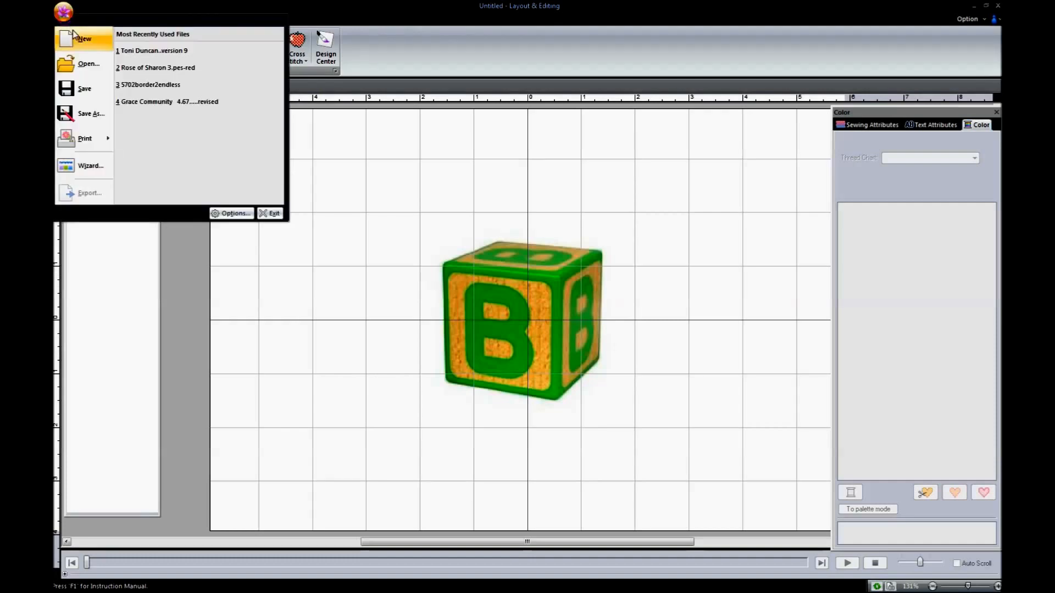
pyautogui.click(77, 38)
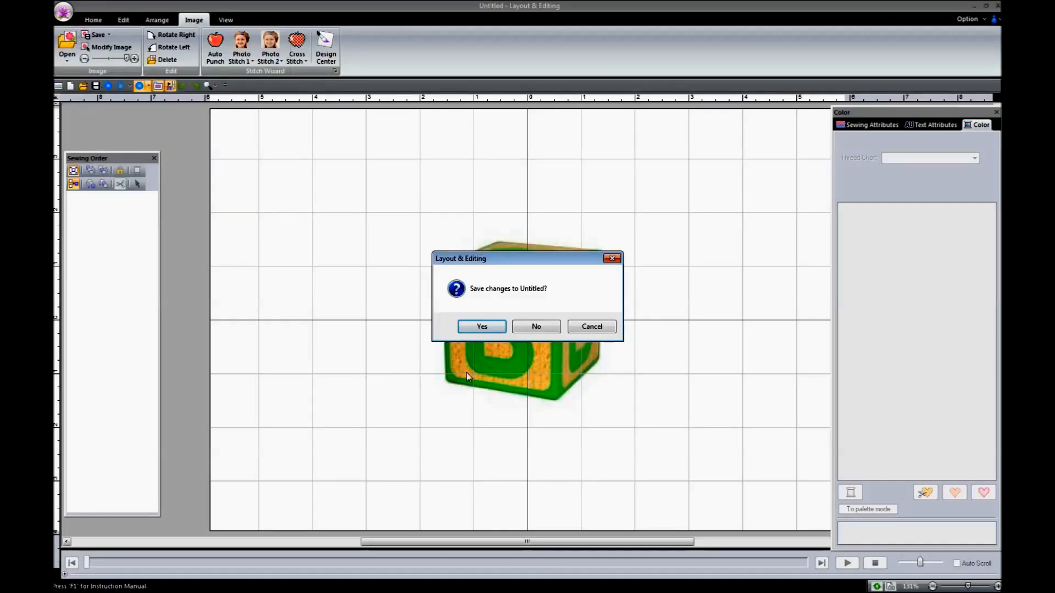
pyautogui.click(516, 330)
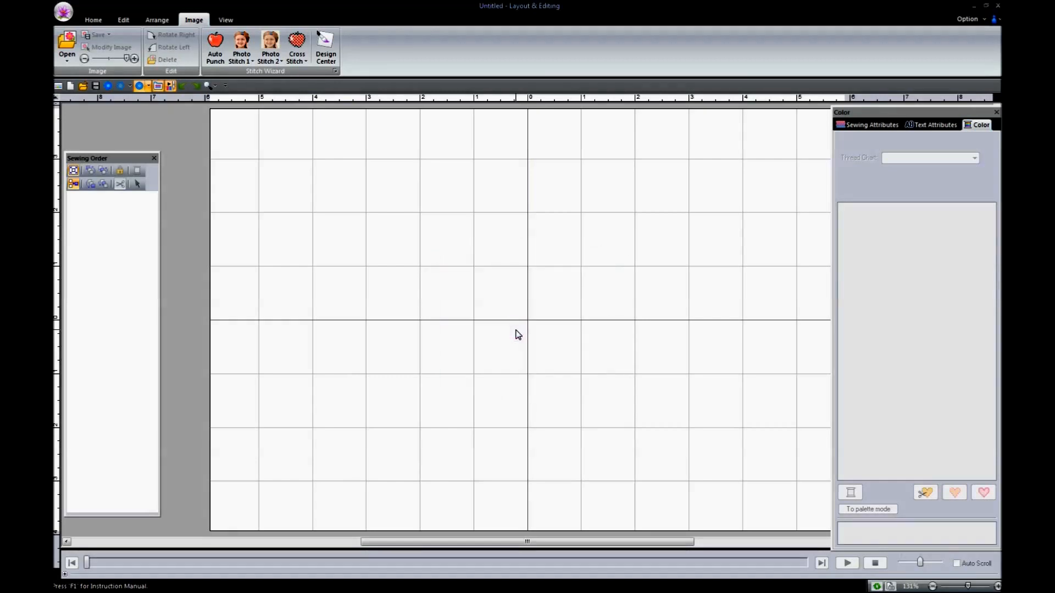
# - Dock the floating Sewing Order pane and set it to auto-hide
pyautogui.click(92, 21)
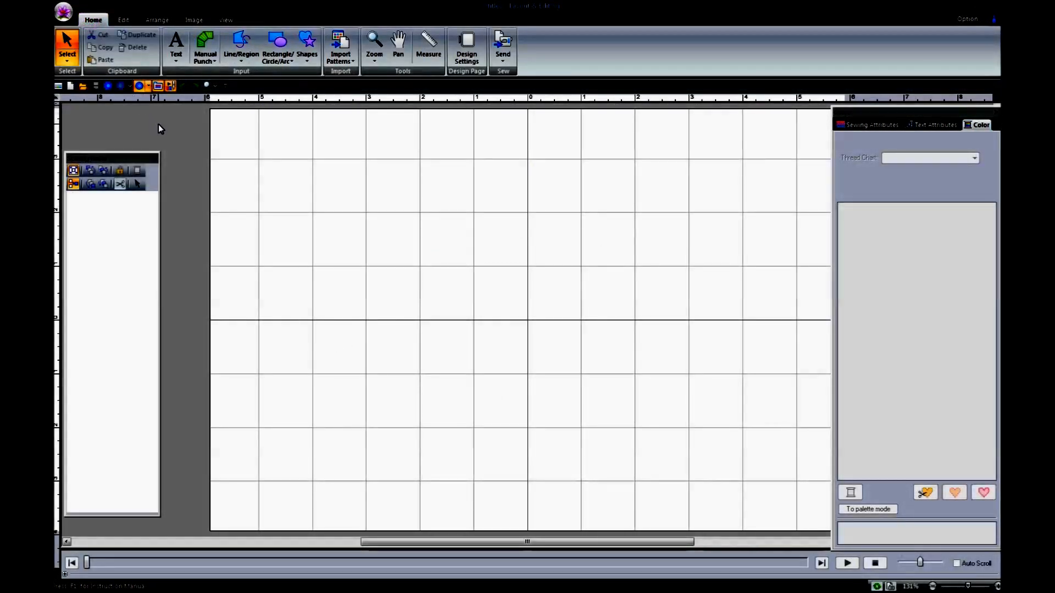
pyautogui.rightClick(123, 247)
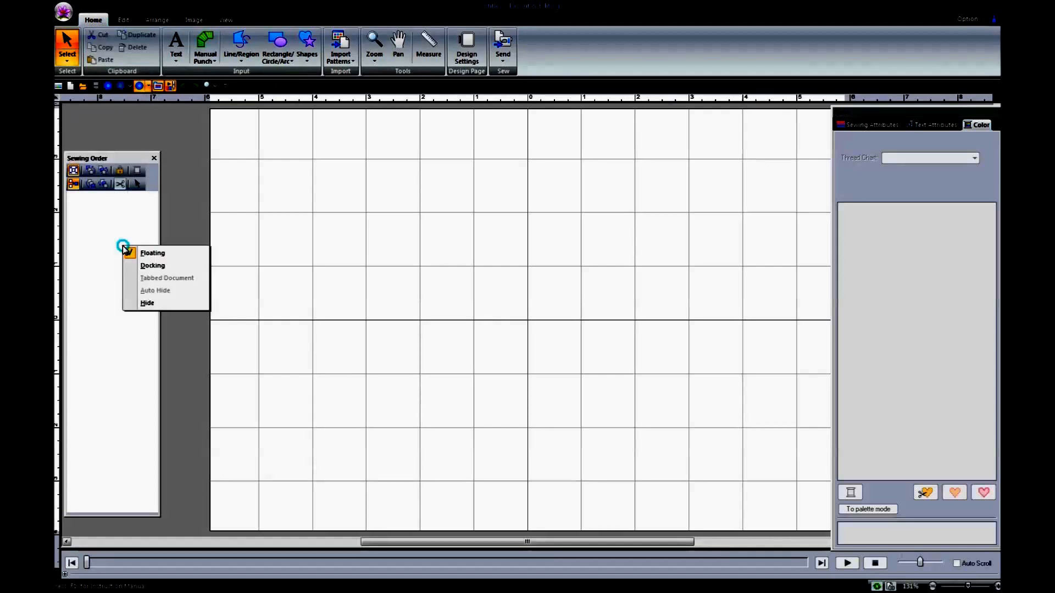
pyautogui.click(159, 267)
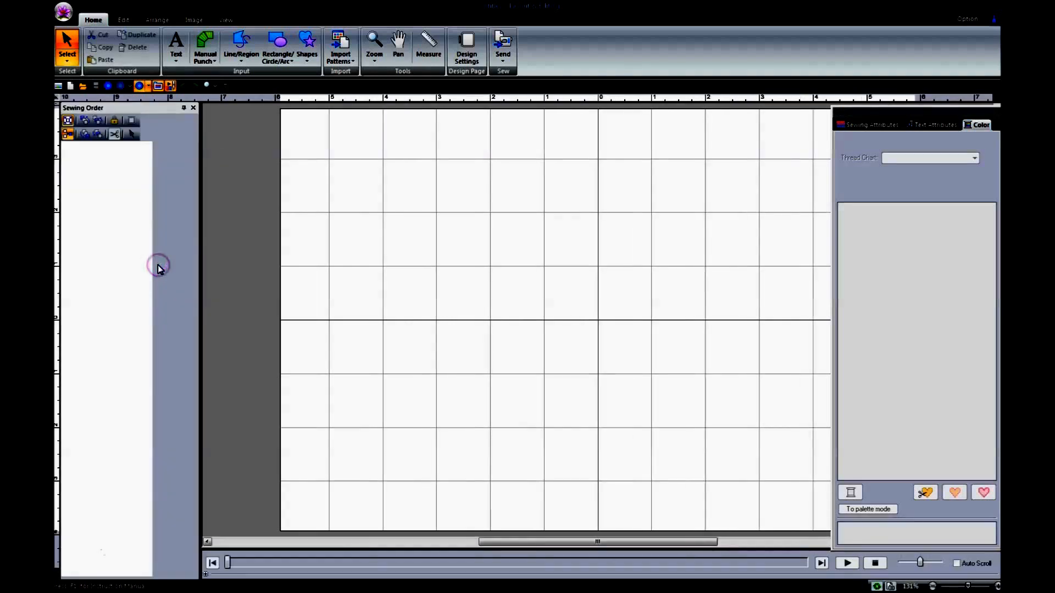
pyautogui.click(184, 109)
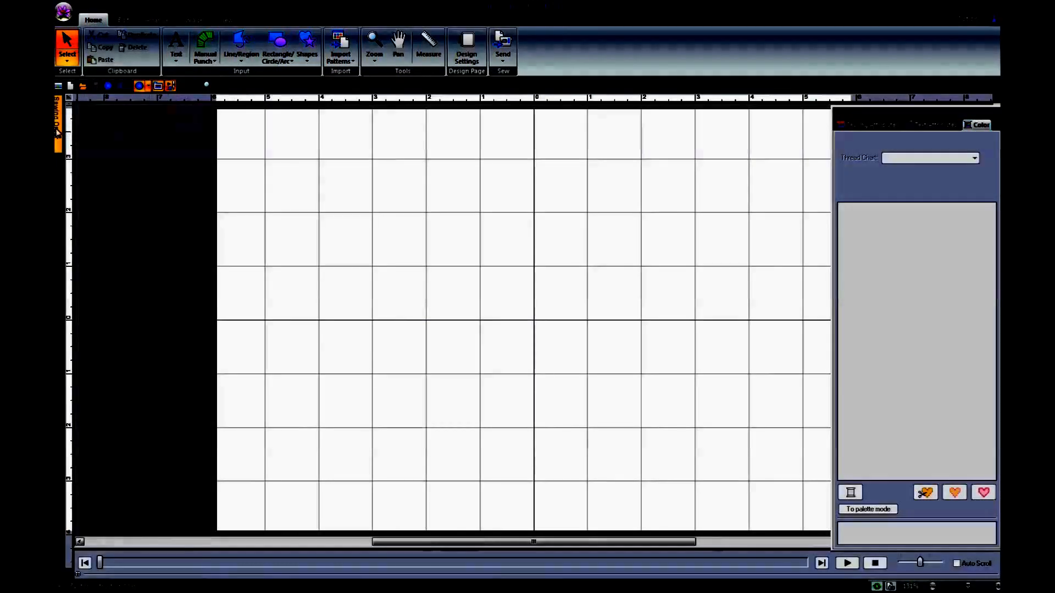
pyautogui.moveTo(58, 131)
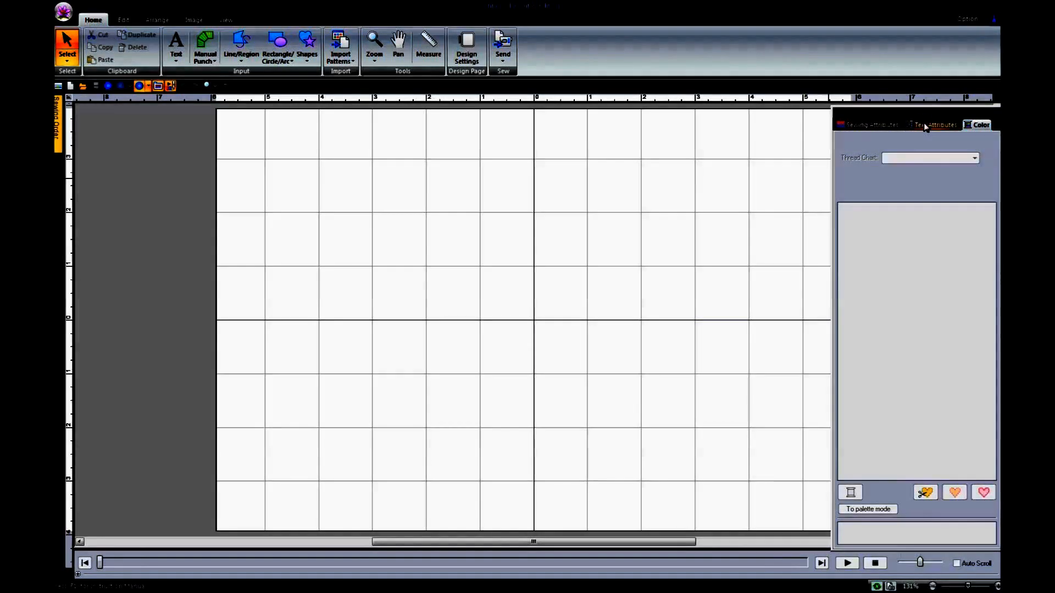
# - Detach the Text Attributes and Color panes from their shared window into separate floating panes
pyautogui.moveTo(924, 123); pyautogui.dragTo(777, 214)
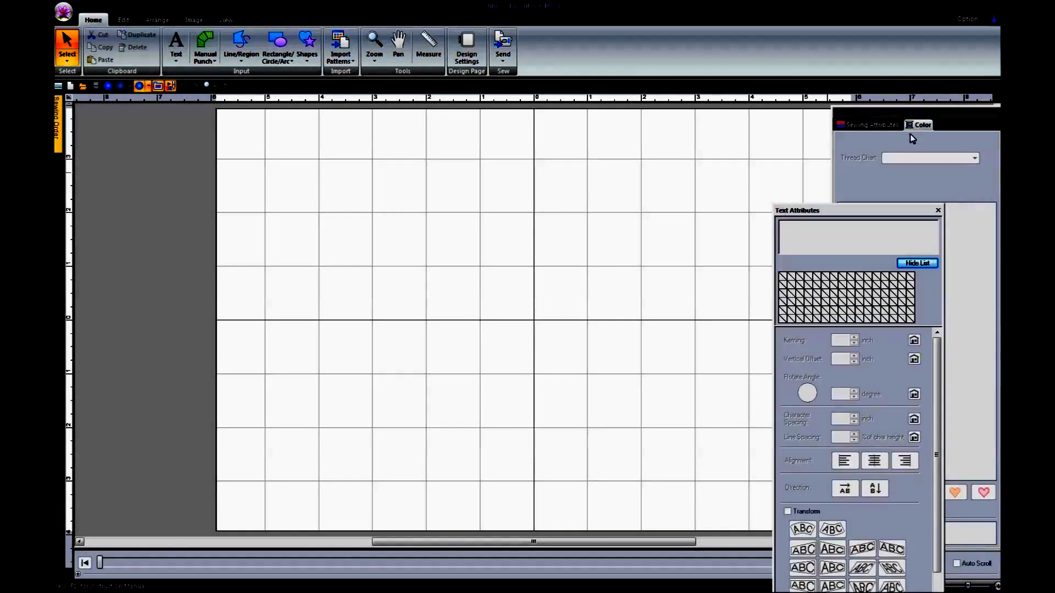
pyautogui.moveTo(918, 125); pyautogui.dragTo(875, 203)
# - Dock the Text Attributes, Sewing Attributes and Color panes together and set the docked group to auto-hide
pyautogui.rightClick(804, 217)
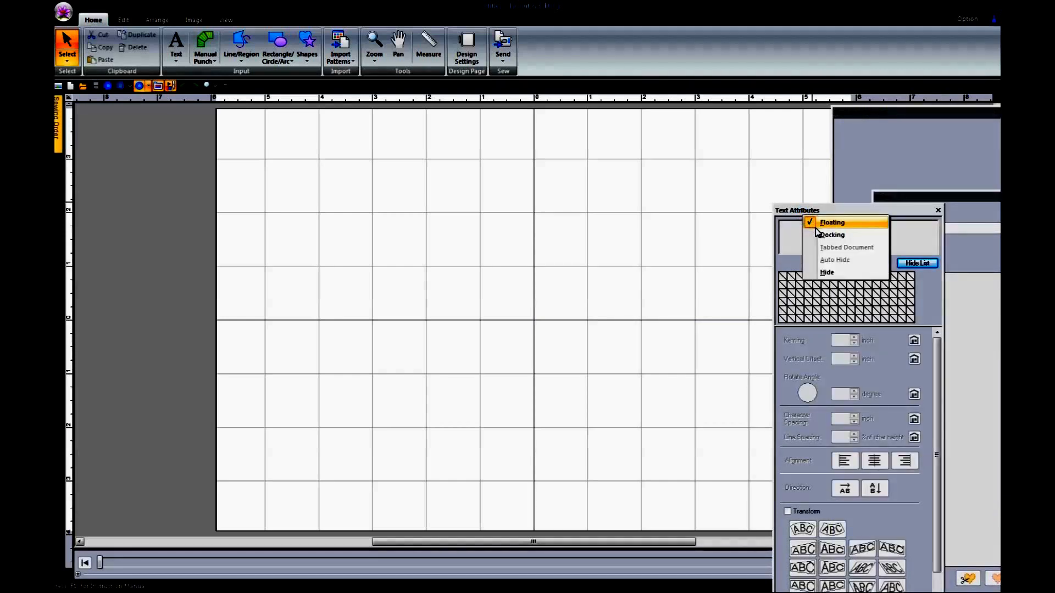
pyautogui.click(816, 235)
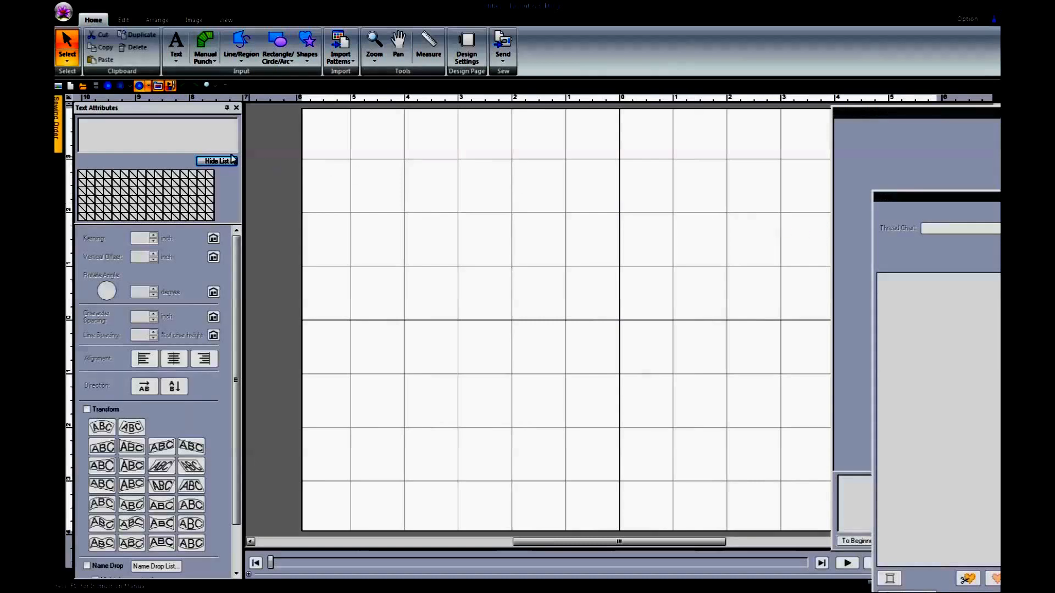
pyautogui.rightClick(892, 123)
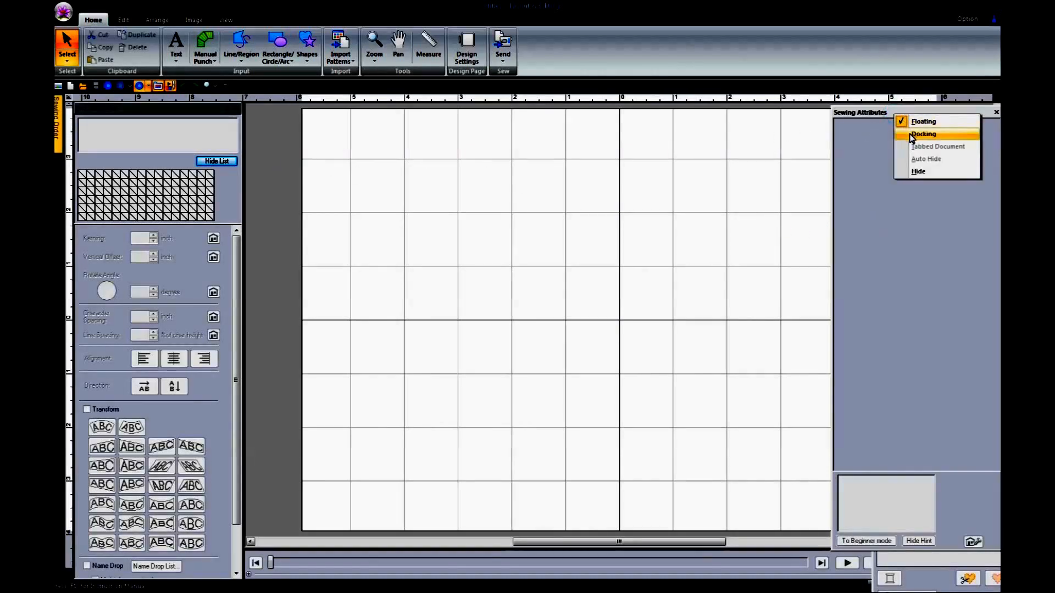
pyautogui.click(912, 136)
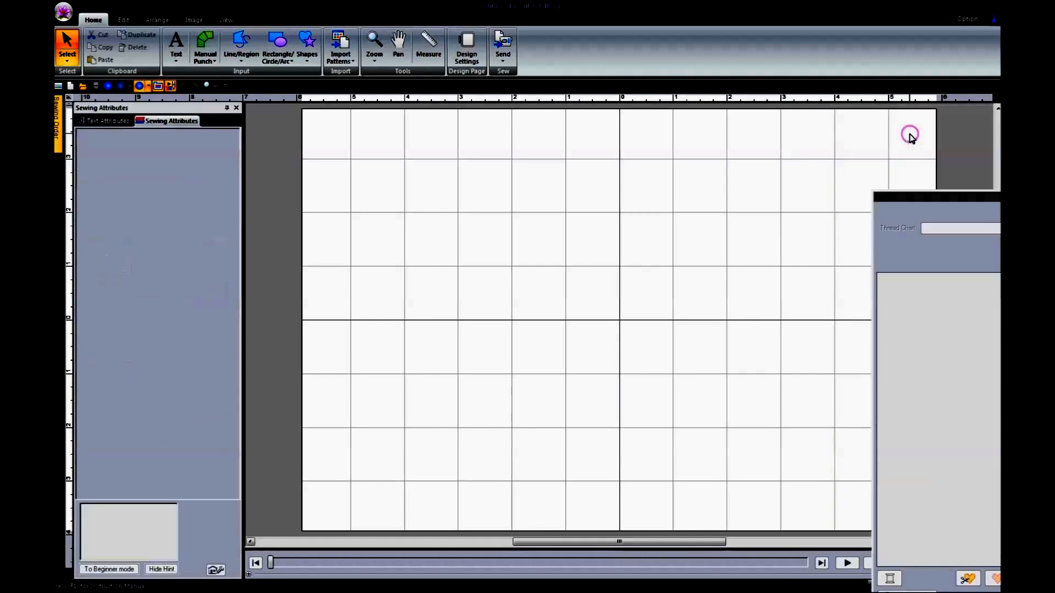
pyautogui.rightClick(925, 198)
pyautogui.click(941, 217)
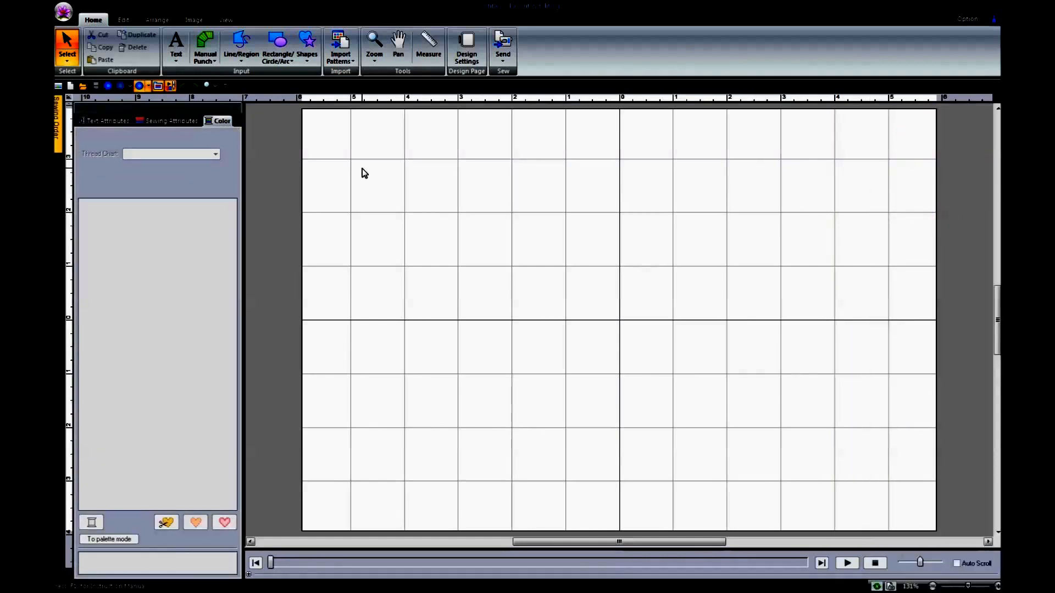
pyautogui.click(228, 108)
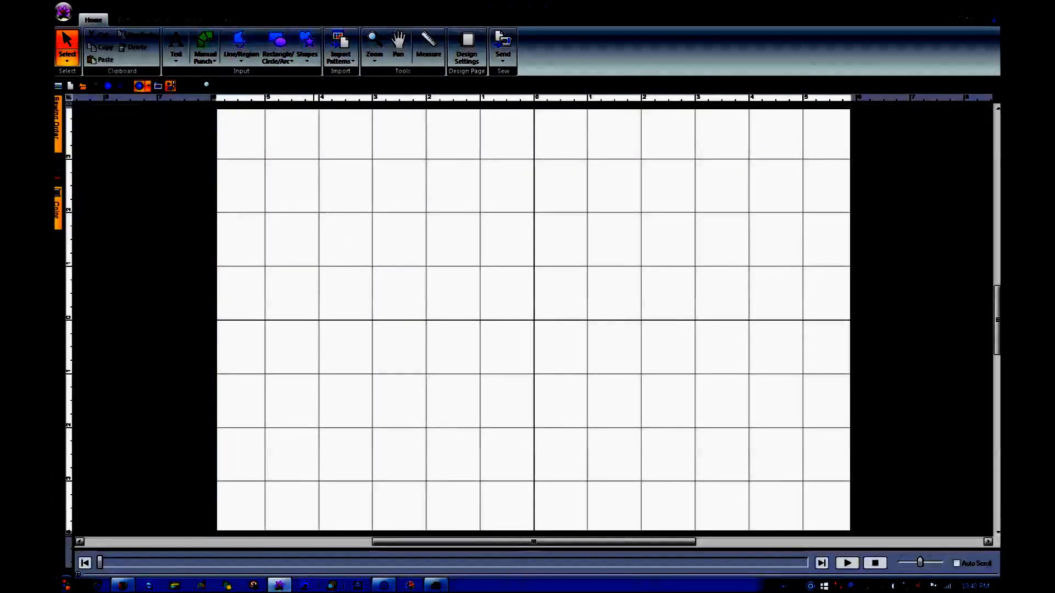
# - Float the Stitch Simulator over the design page and dock it again
pyautogui.rightClick(367, 563)
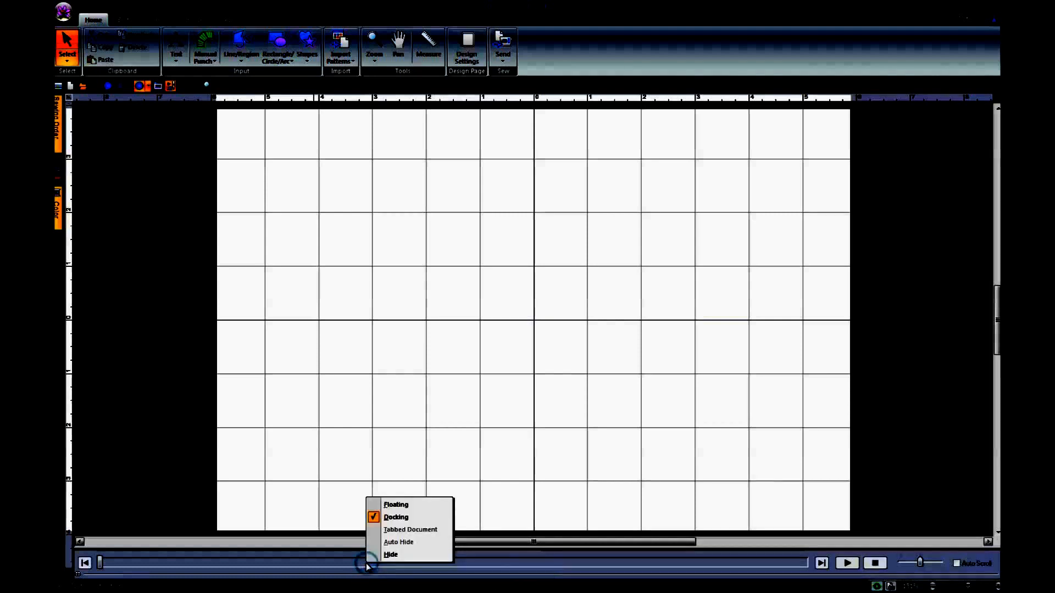
pyautogui.click(409, 505)
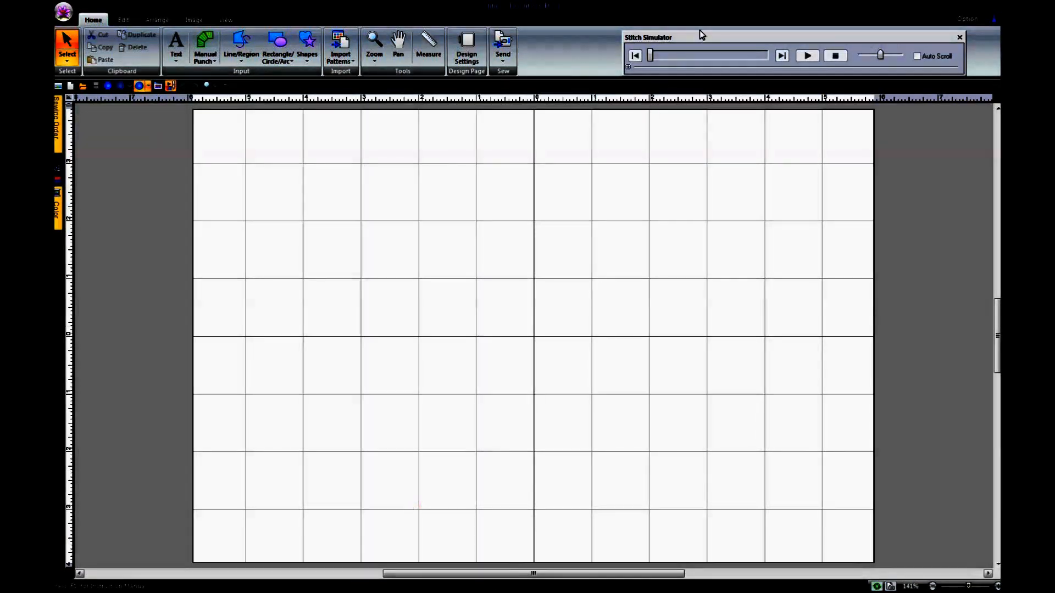
pyautogui.moveTo(770, 38); pyautogui.dragTo(654, 222)
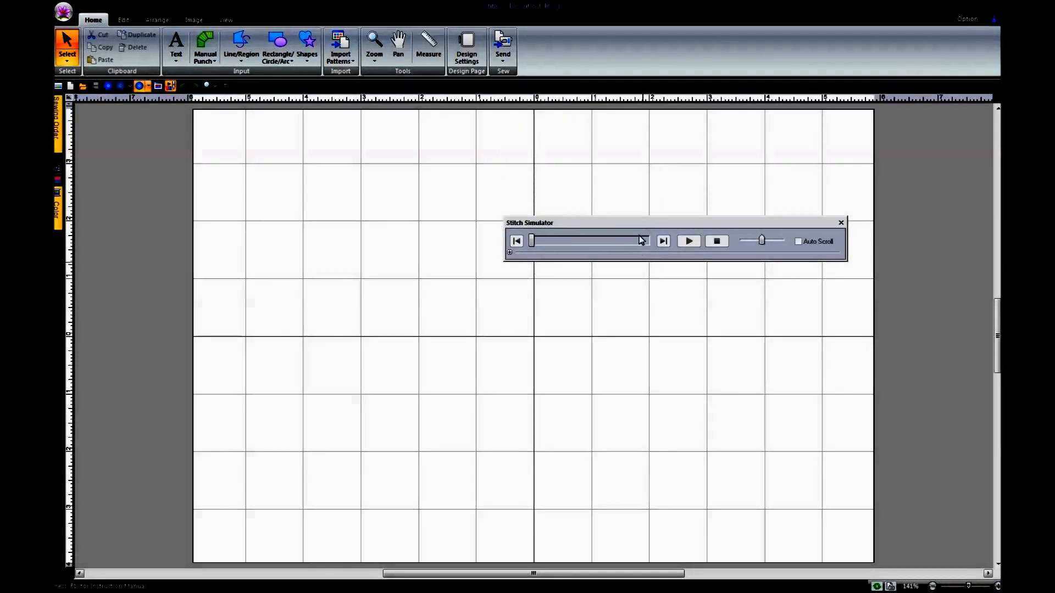
pyautogui.rightClick(645, 223)
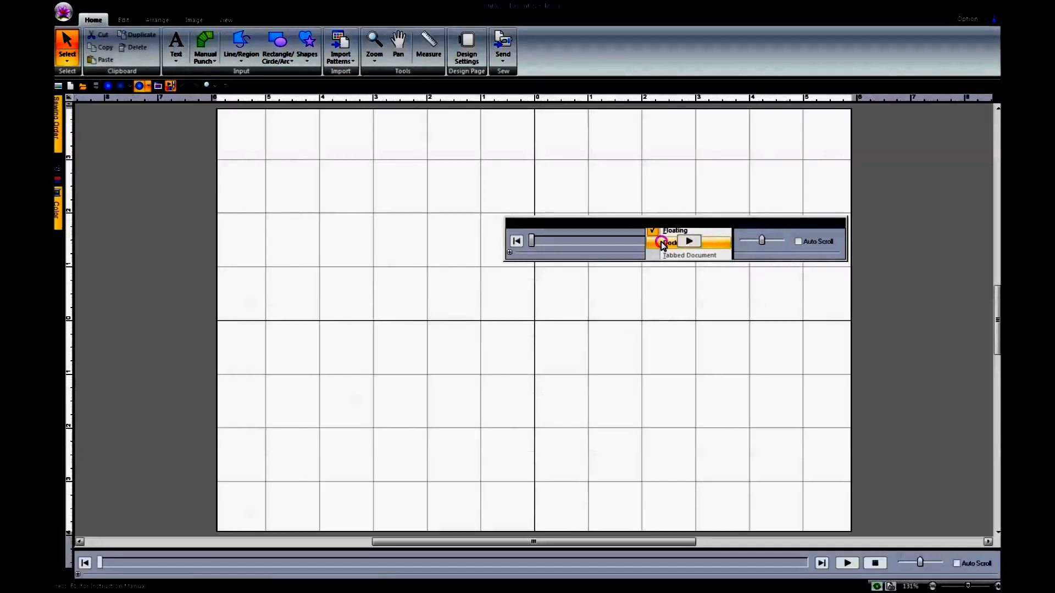
pyautogui.click(665, 243)
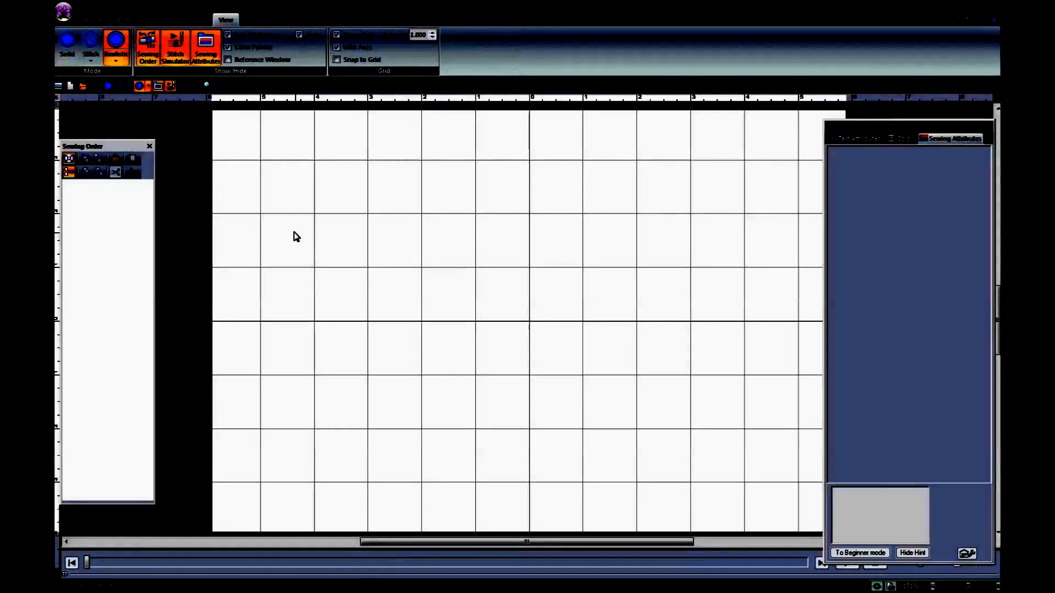
# - Activate the closed straight-line region tool and turn on its region sewing with Fill Stitch
pyautogui.click(93, 21)
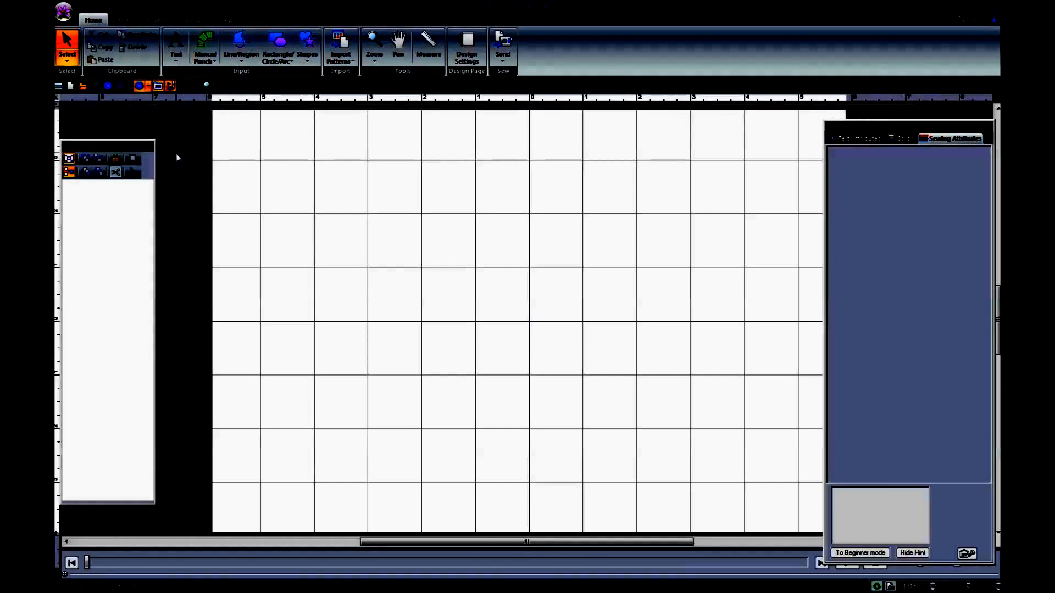
pyautogui.click(239, 60)
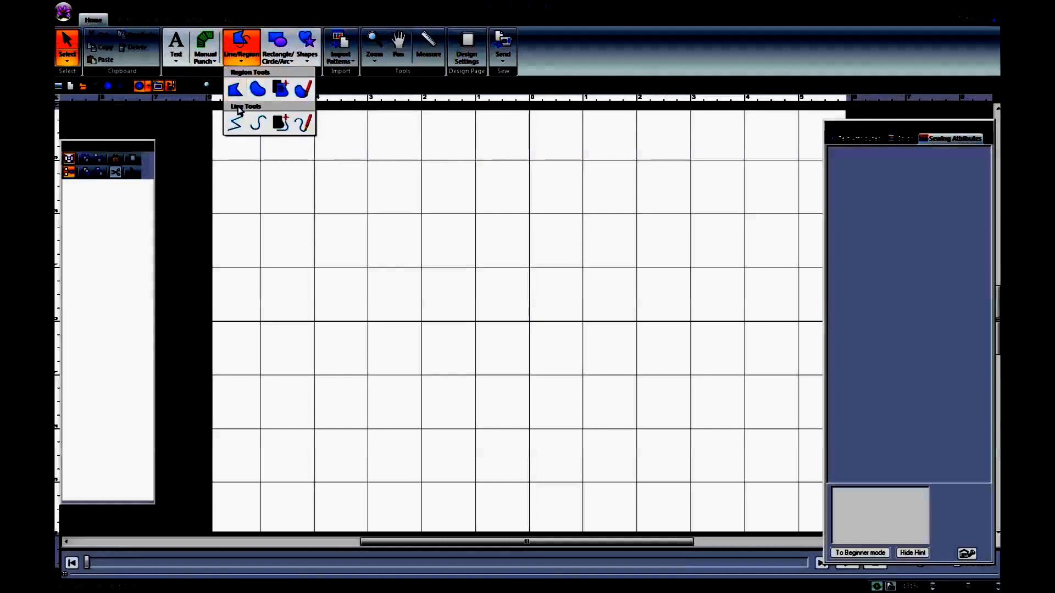
pyautogui.click(235, 89)
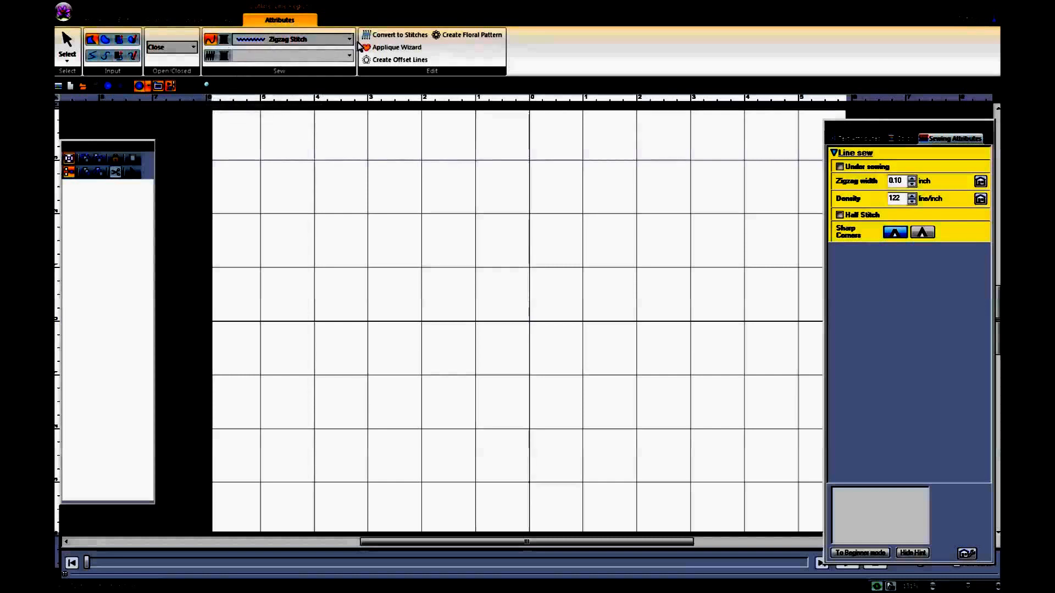
pyautogui.click(210, 58)
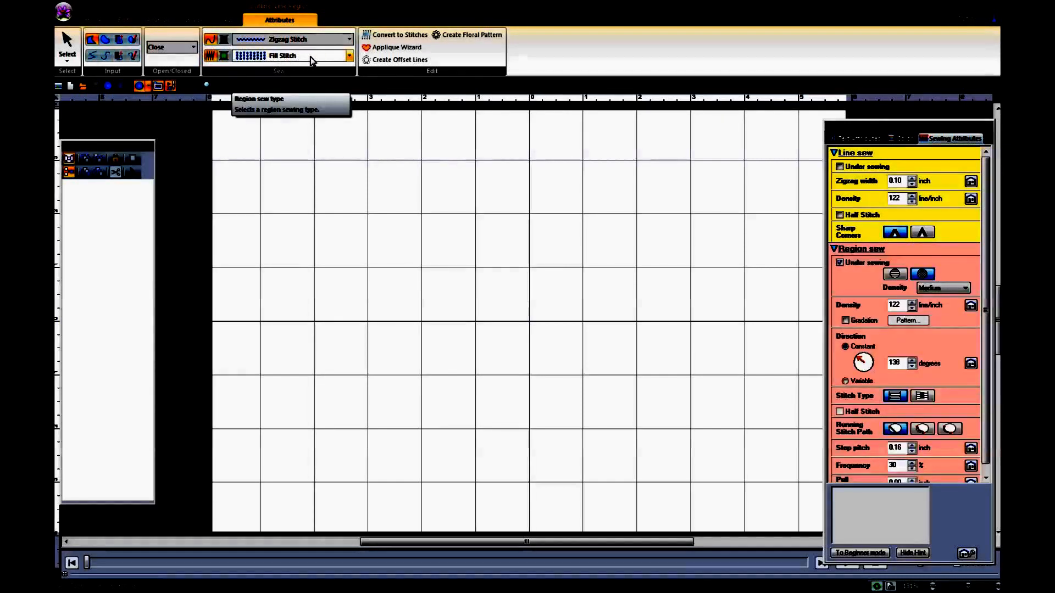
# - Set the region thread color to Isacord 0706 and keep Fill Stitch as the region sewing type
pyautogui.click(225, 56)
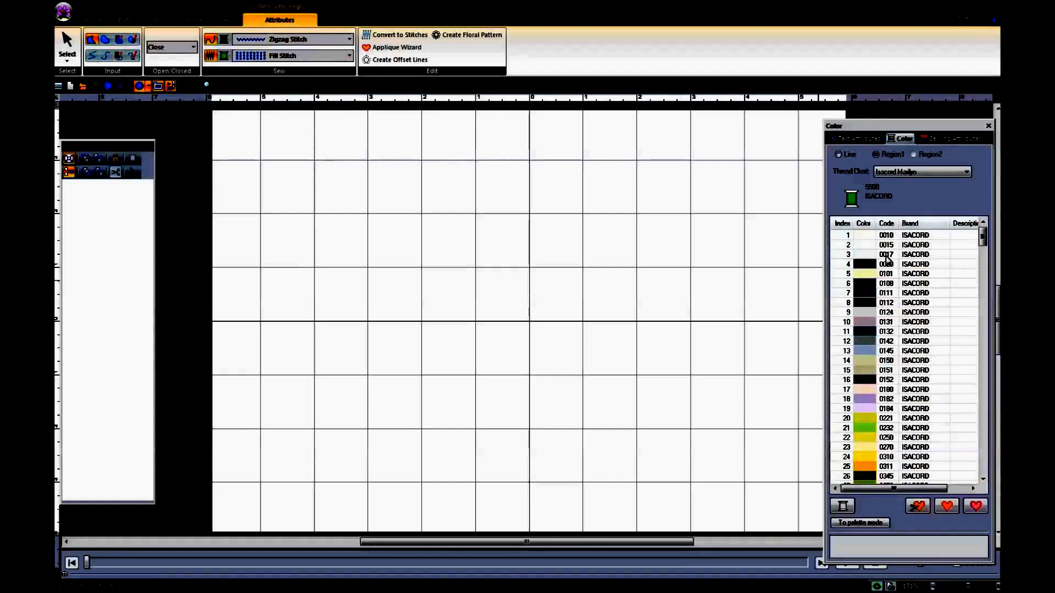
pyautogui.click(984, 262)
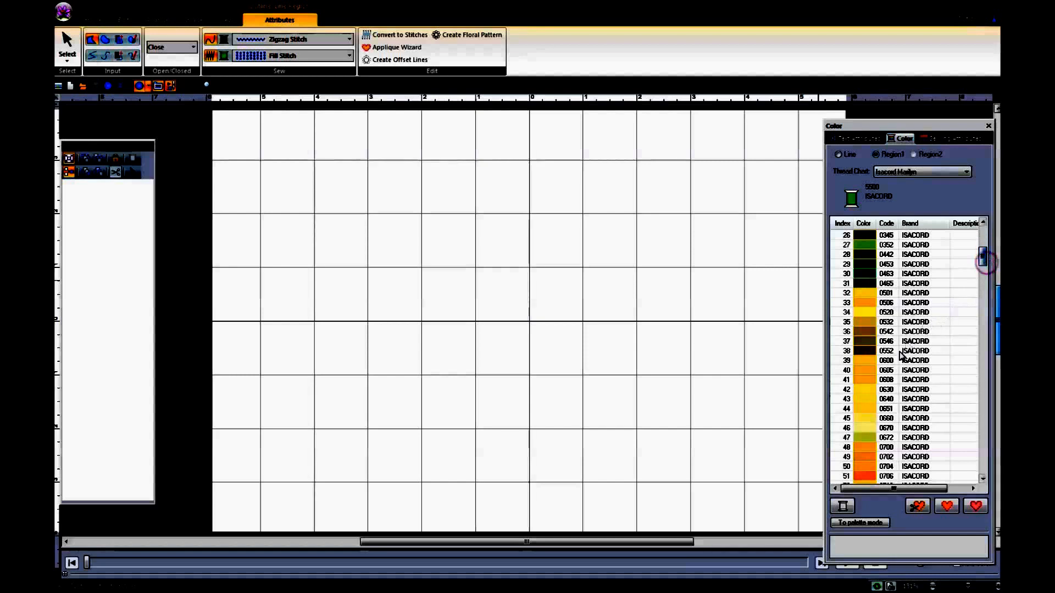
pyautogui.click(873, 476)
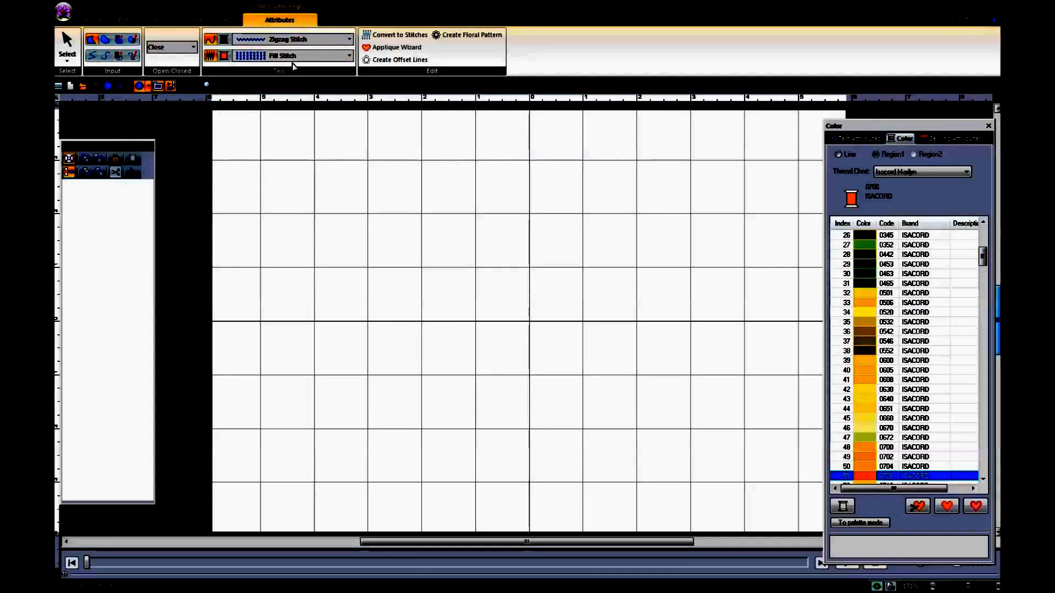
pyautogui.click(349, 55)
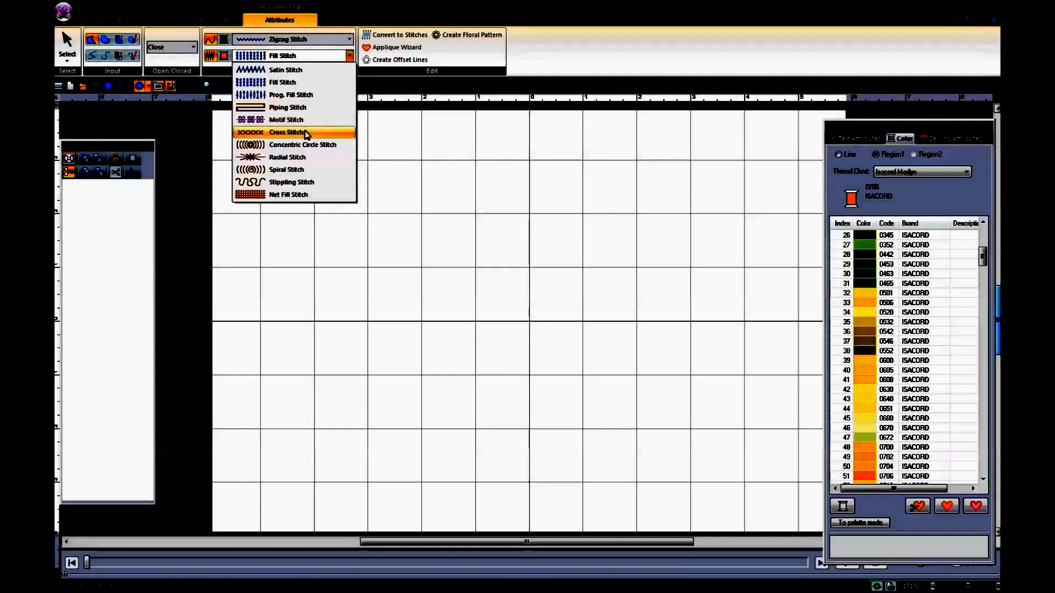
pyautogui.click(367, 146)
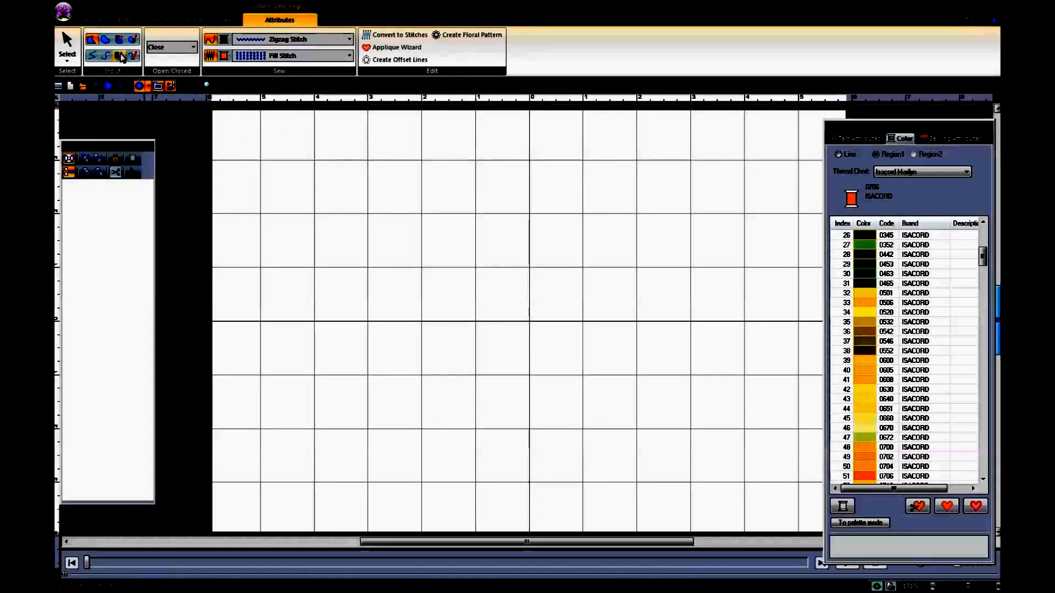
# - Draw a closed six-pointed star region about 3.4 by 3.8 inches in the upper-left part of the design page
pyautogui.click(386, 189)
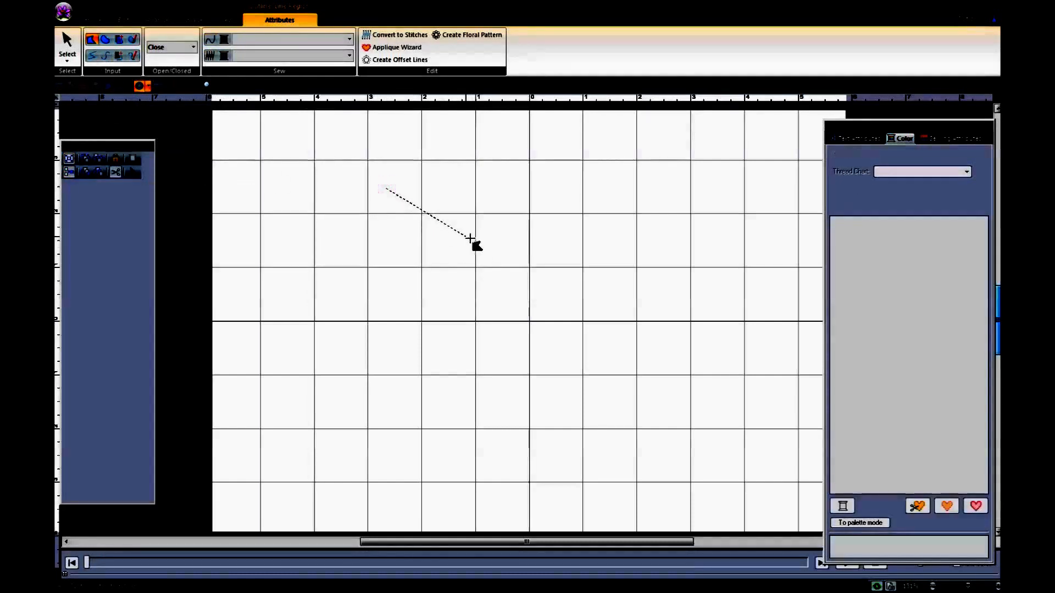
pyautogui.click(442, 218)
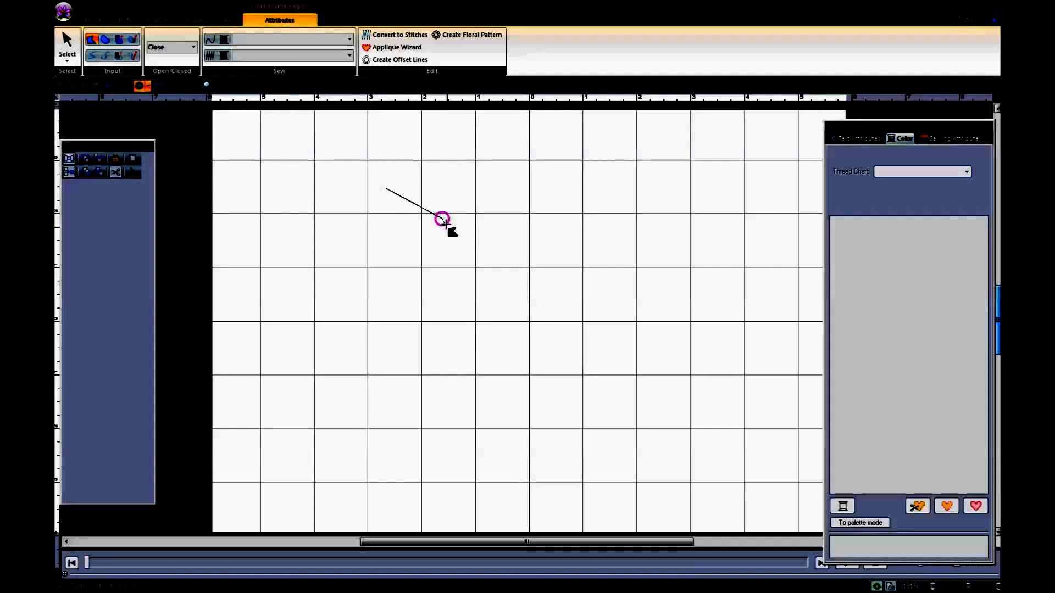
pyautogui.click(382, 232)
pyautogui.click(416, 313)
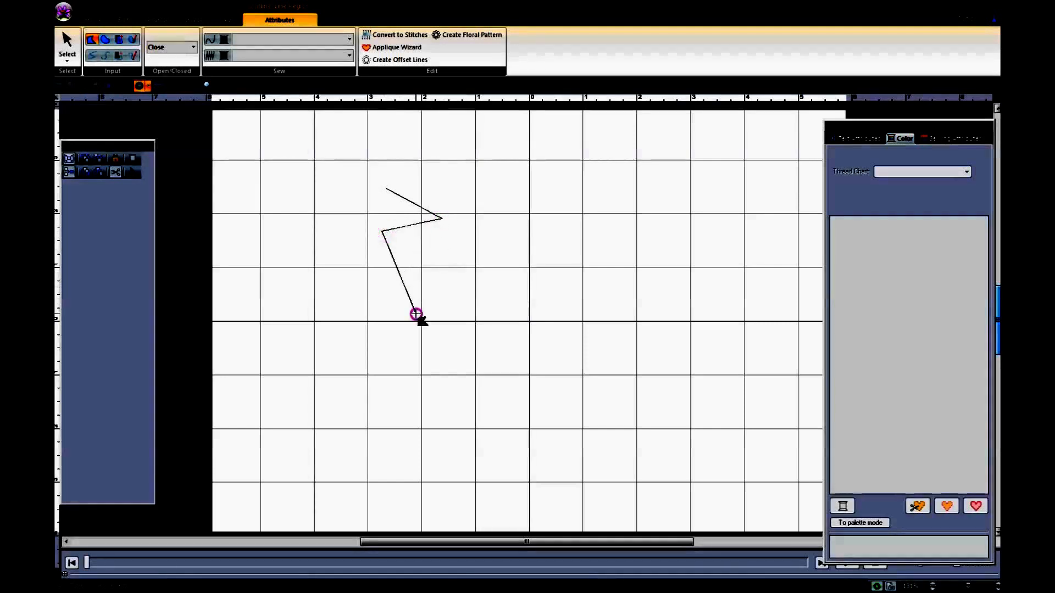
pyautogui.click(352, 253)
pyautogui.click(304, 329)
pyautogui.click(332, 227)
pyautogui.click(260, 228)
pyautogui.click(325, 198)
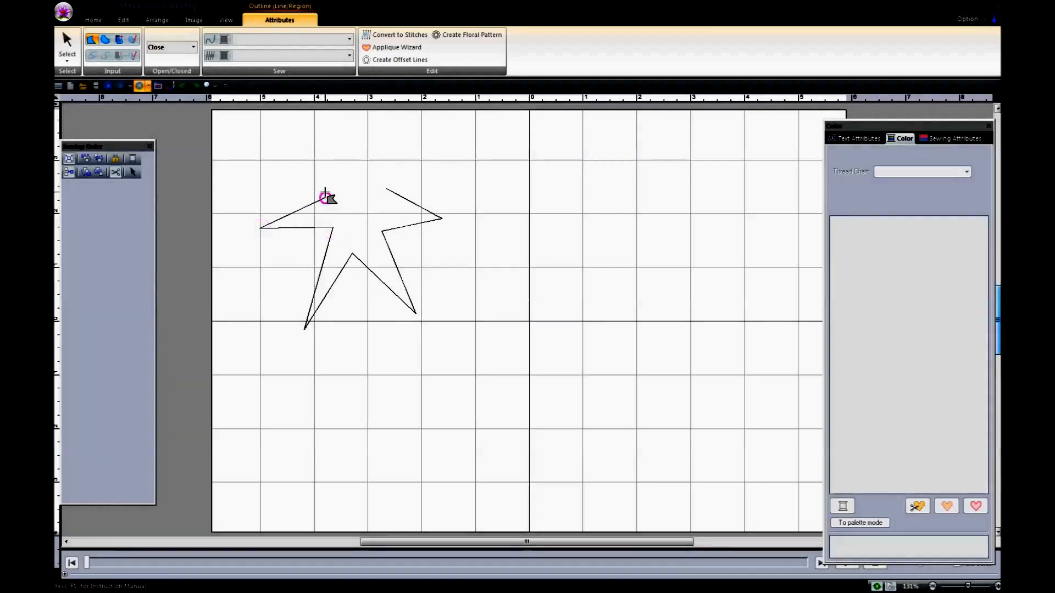
pyautogui.click(323, 127)
pyautogui.click(369, 182)
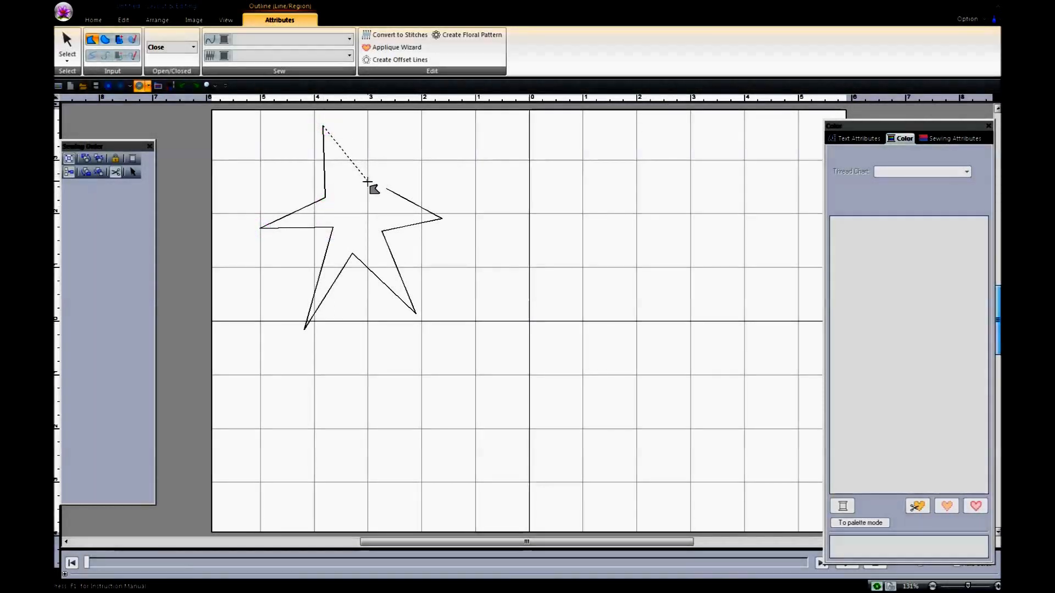
pyautogui.click(418, 147)
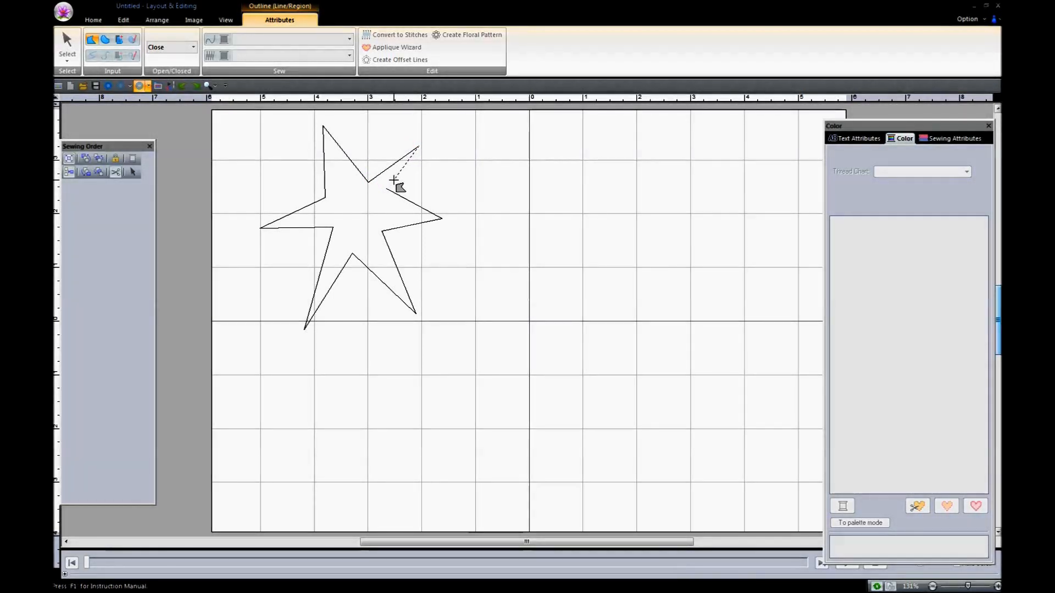
pyautogui.doubleClick(397, 182)
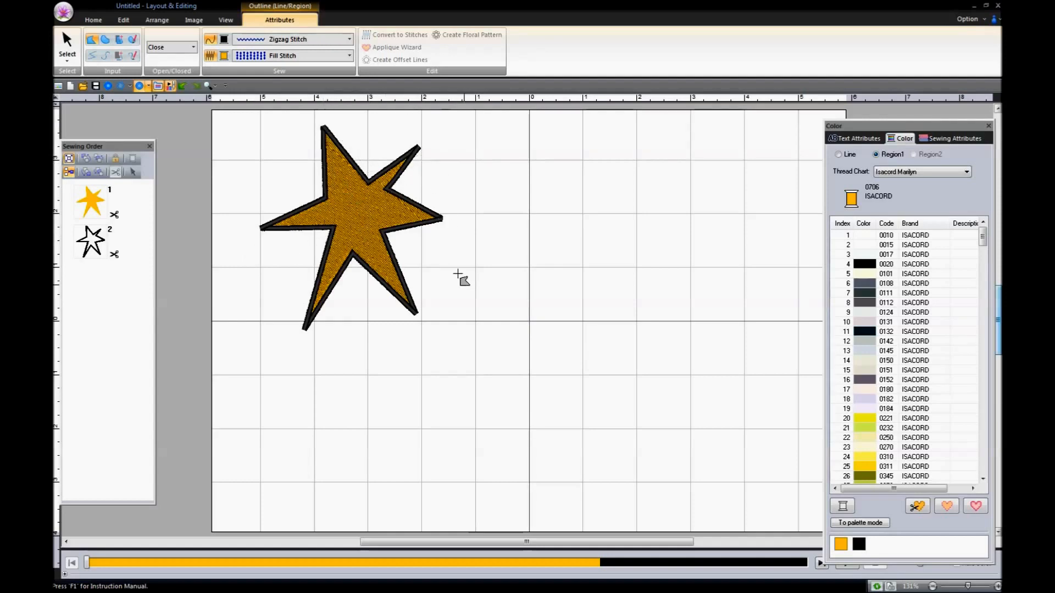
# - Show the sewing attributes for the star's outline and narrow its zigzag width to 0.04 inch
pyautogui.click(940, 139)
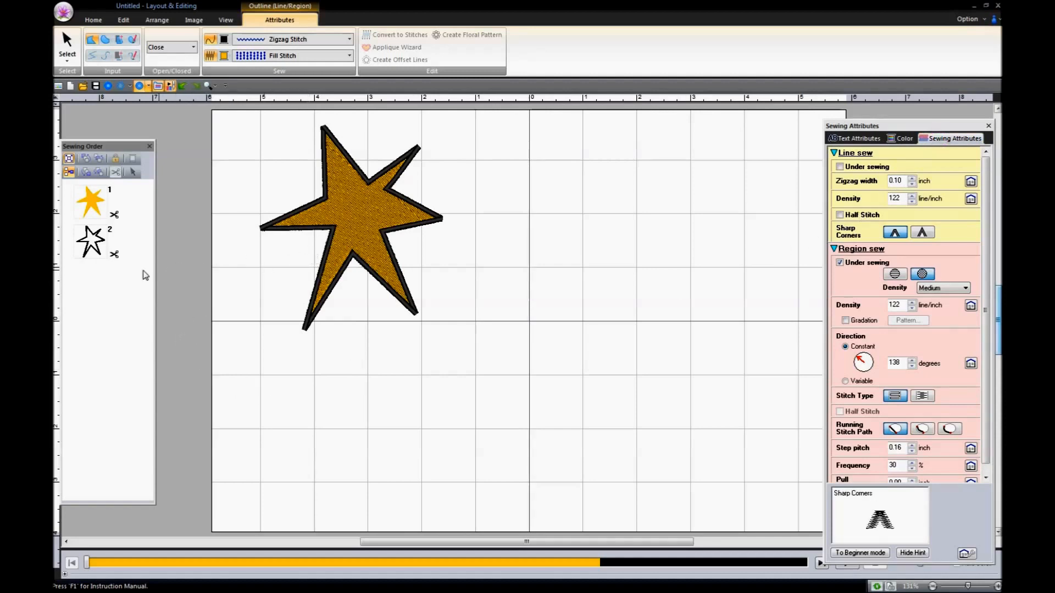
pyautogui.click(97, 252)
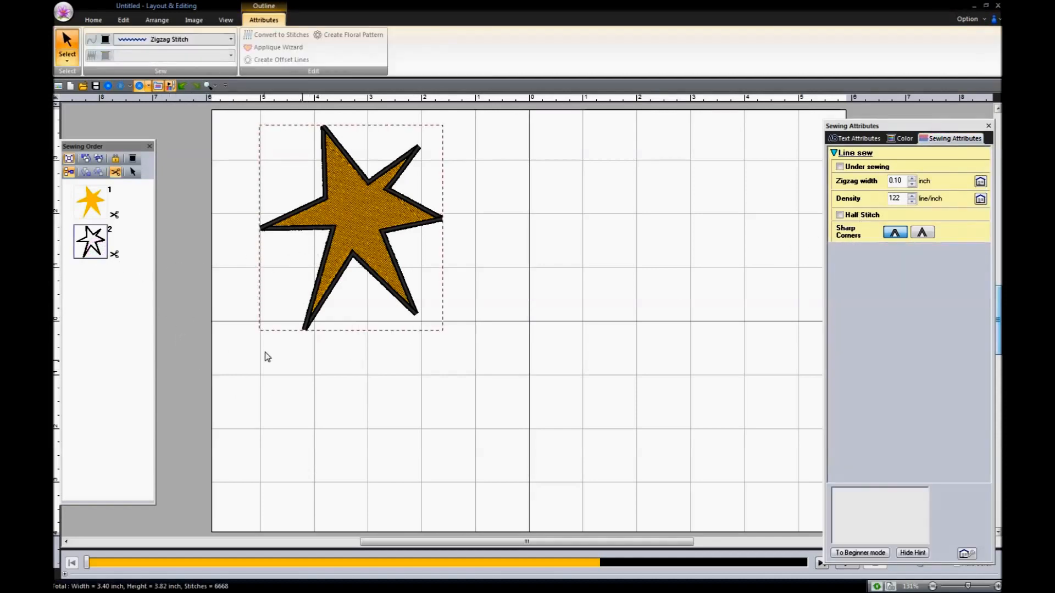
pyautogui.click(912, 185)
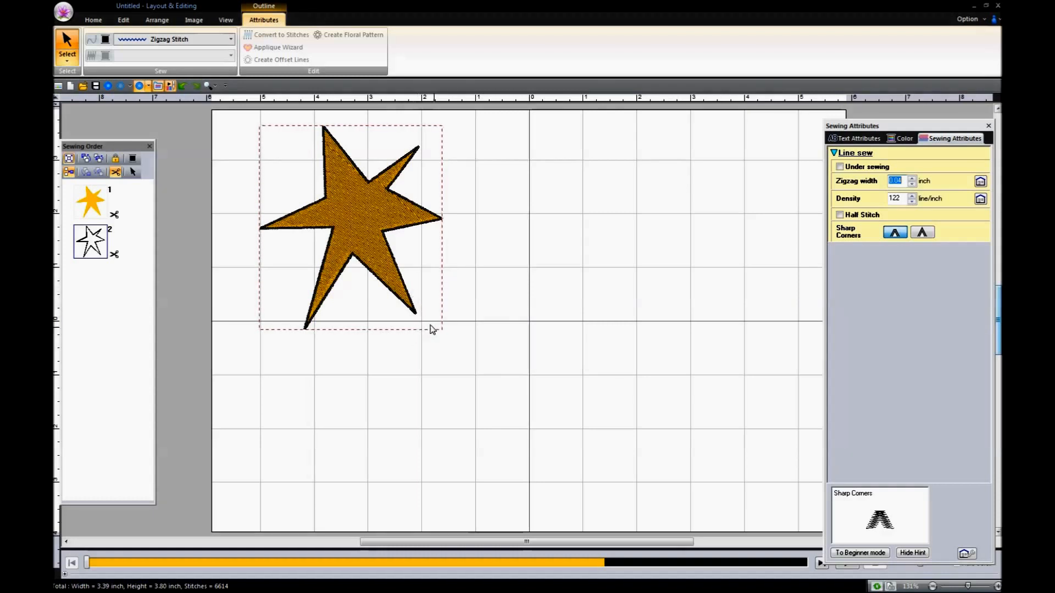
pyautogui.click(912, 185)
# - Try a much wider zigzag width on the star's outline and undo both zigzag width changes
pyautogui.click(912, 178)
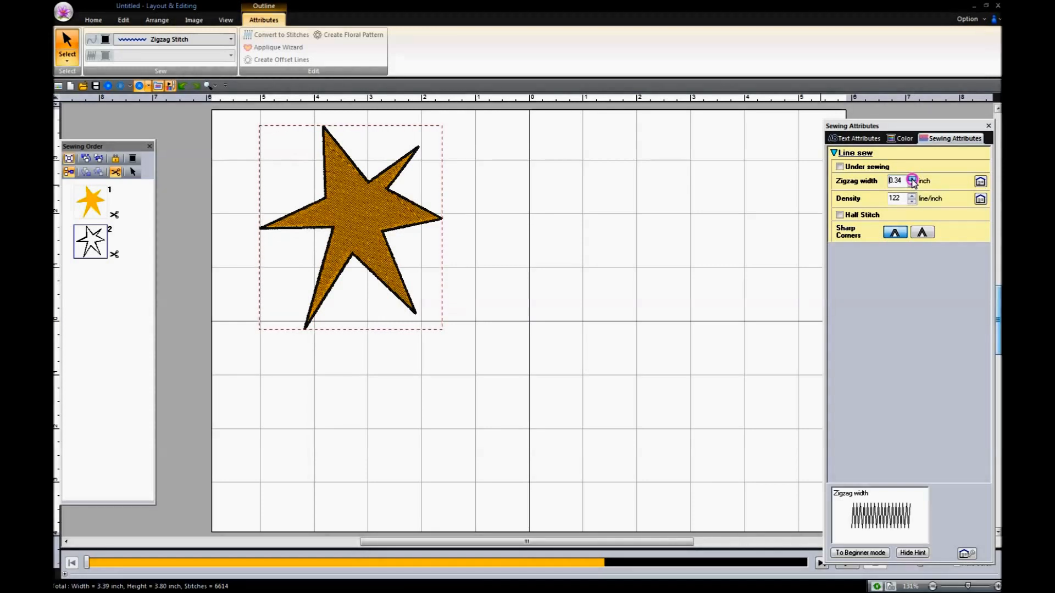
pyautogui.click(478, 297)
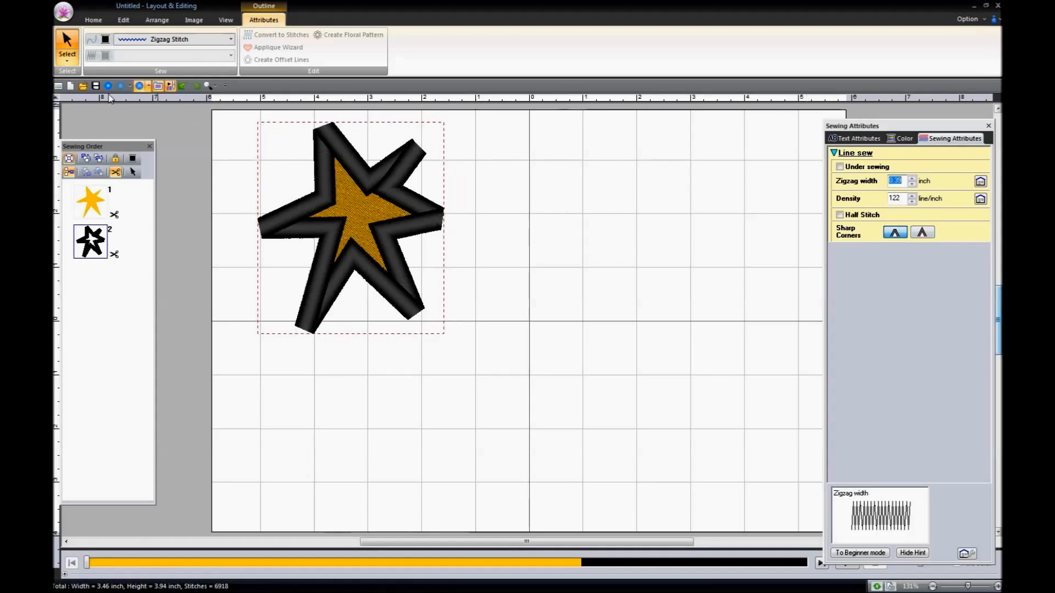
pyautogui.click(183, 86)
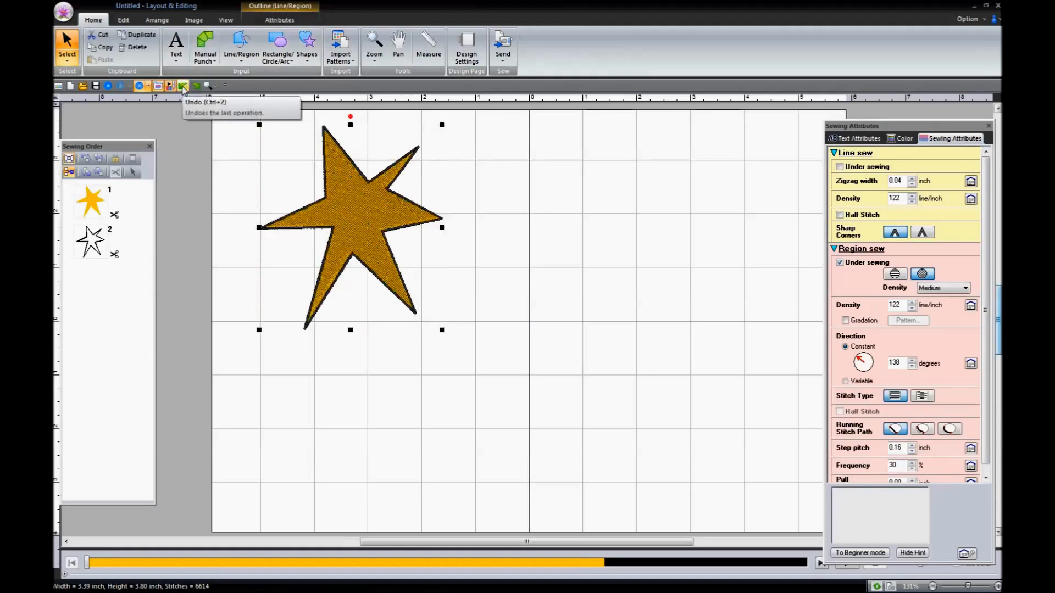
pyautogui.click(183, 88)
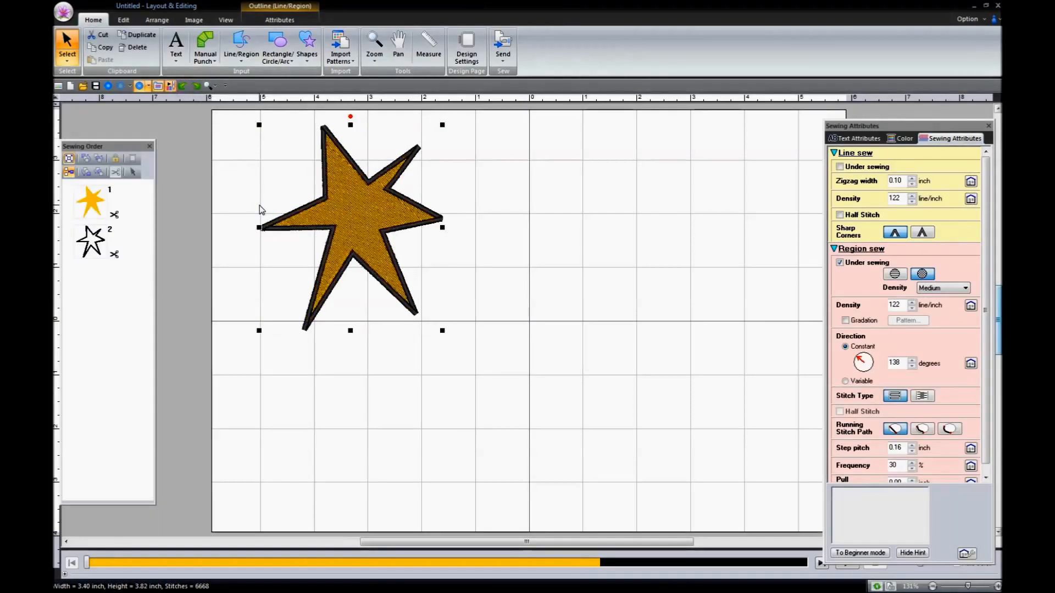
# - Lower the line sew density of the star's outline until its zigzag stitches are clearly spaced apart
pyautogui.click(910, 202)
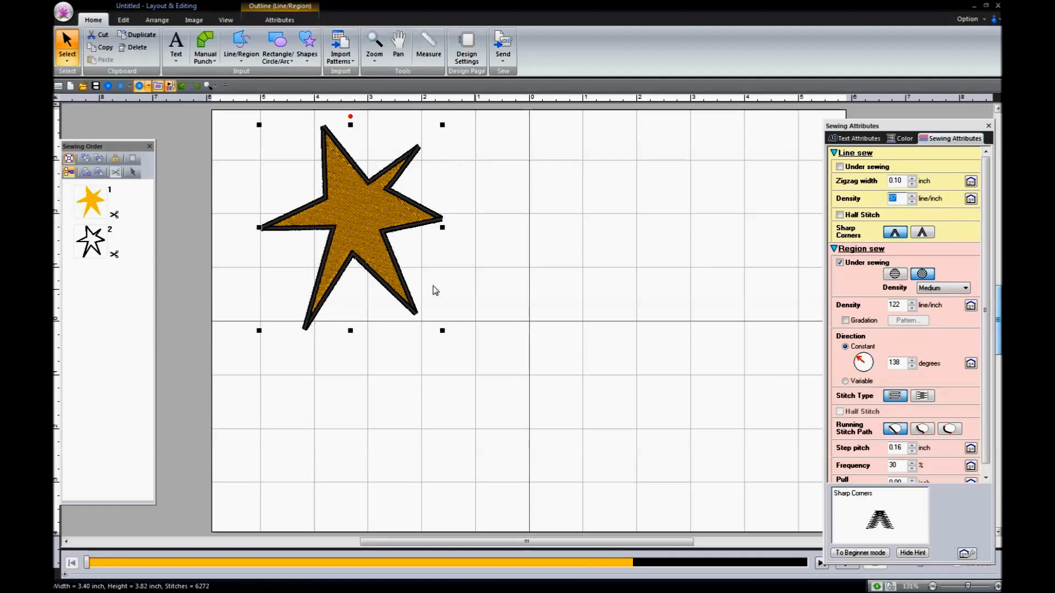
pyautogui.click(90, 243)
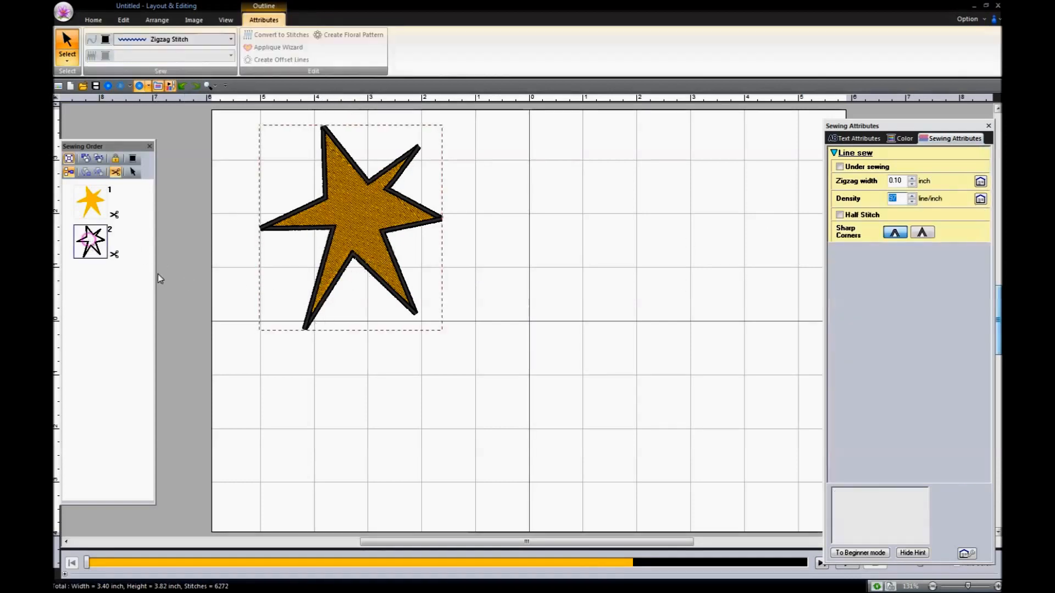
pyautogui.click(912, 201)
pyautogui.click(912, 201)
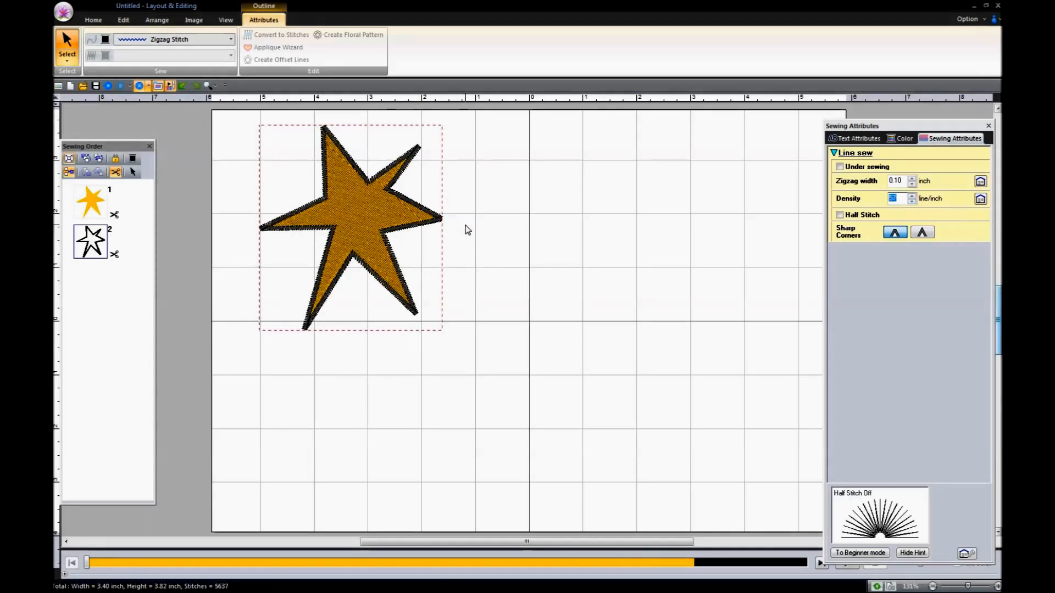
# - Raise the line sew density of the star's outline to close up the zigzag stitches
pyautogui.click(912, 197)
pyautogui.click(912, 197)
pyautogui.click(912, 197)
pyautogui.click(912, 196)
pyautogui.click(912, 197)
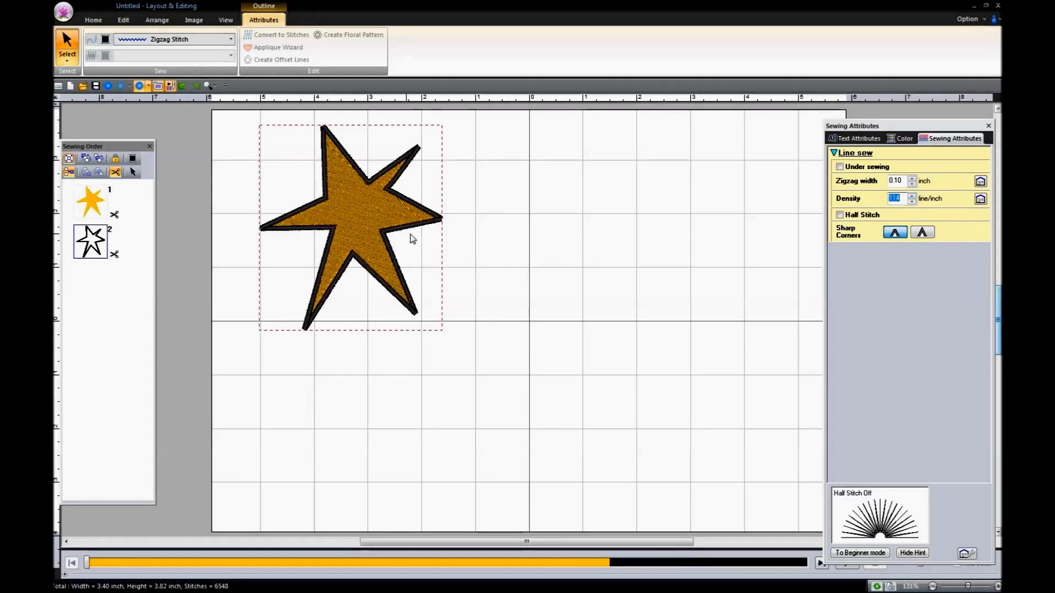
# - Select the star's fill and turn its region under sewing off and on again
pyautogui.click(85, 200)
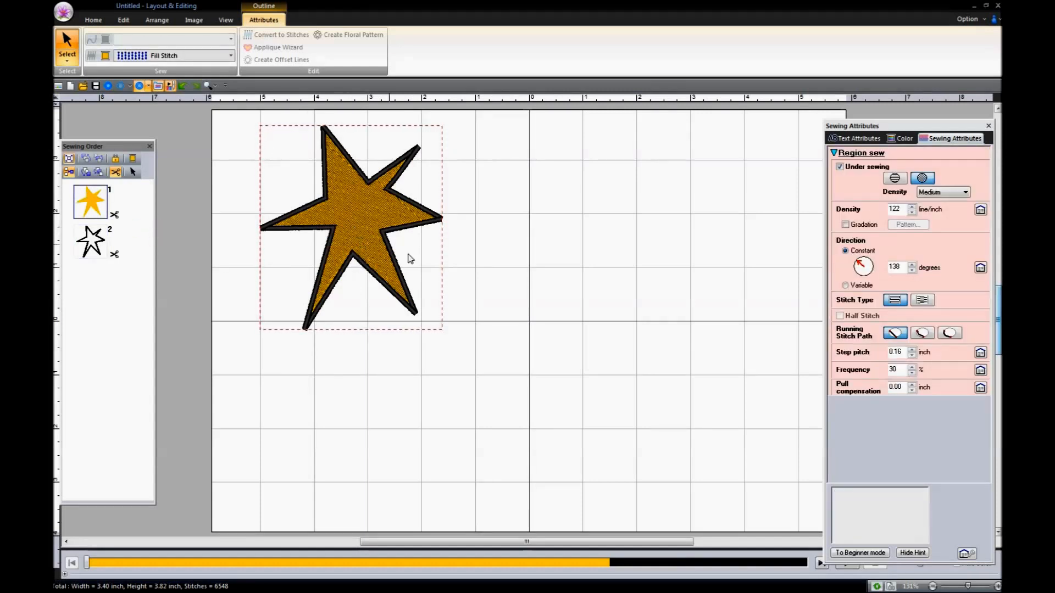
pyautogui.click(840, 167)
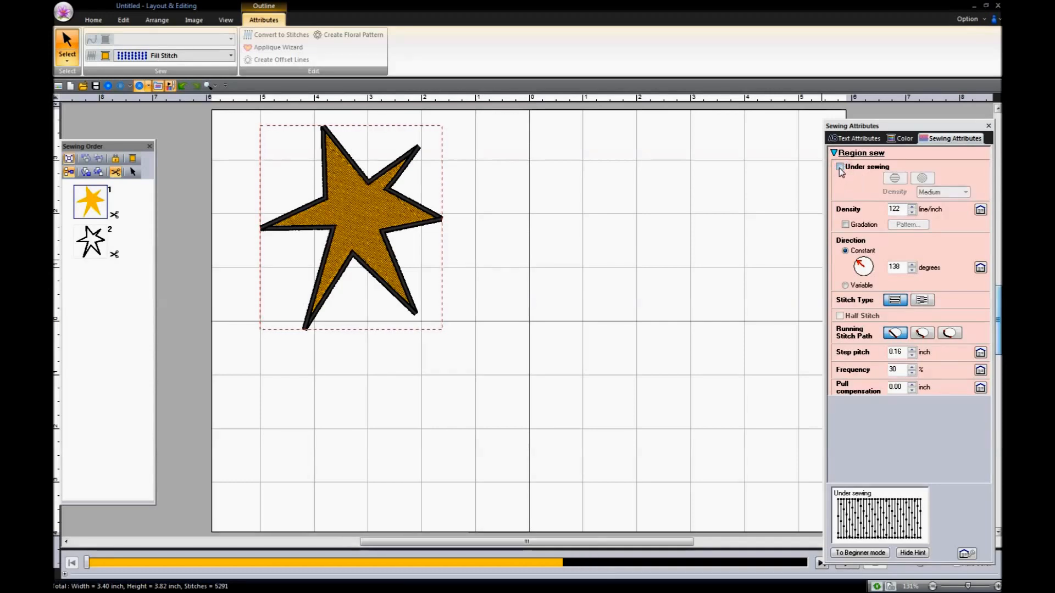
pyautogui.click(840, 168)
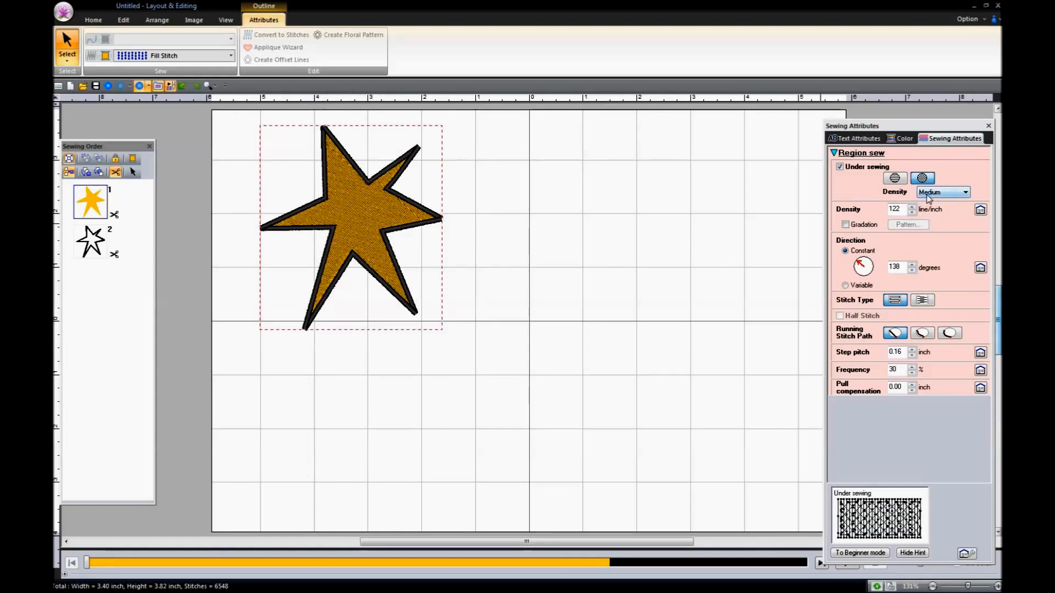
# - Lower the region sew density of the star's fill to 22 lines per inch
pyautogui.click(911, 212)
pyautogui.click(912, 212)
pyautogui.click(912, 212)
pyautogui.click(912, 212)
pyautogui.click(912, 212)
pyautogui.click(911, 212)
pyautogui.click(911, 212)
pyautogui.click(912, 213)
pyautogui.click(912, 212)
pyautogui.click(912, 212)
pyautogui.click(912, 213)
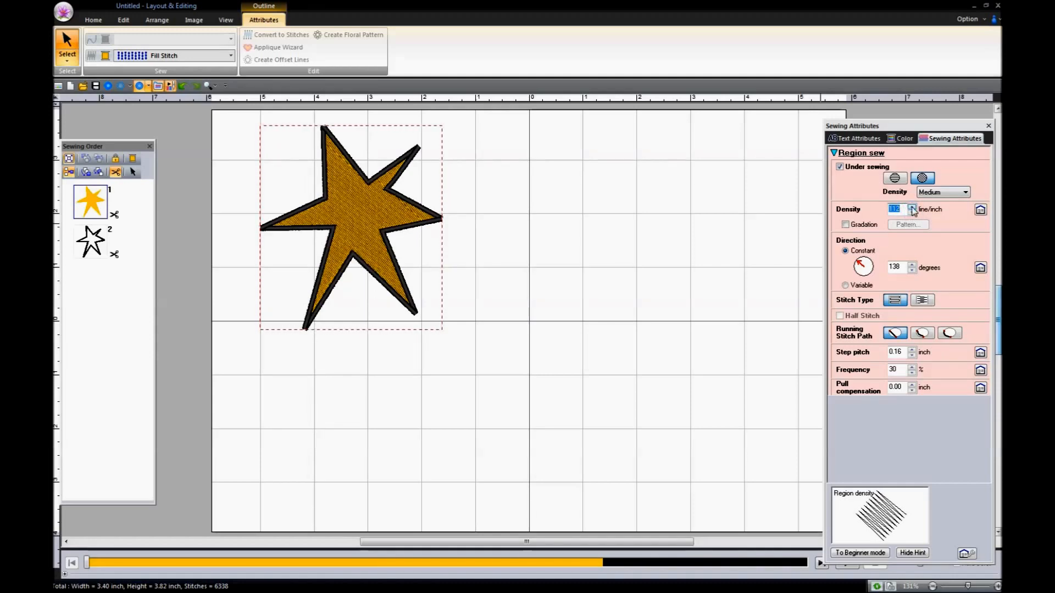
pyautogui.click(912, 212)
pyautogui.click(912, 212)
pyautogui.click(912, 213)
pyautogui.click(912, 213)
pyautogui.click(912, 213)
pyautogui.click(912, 212)
pyautogui.click(912, 212)
pyautogui.click(912, 212)
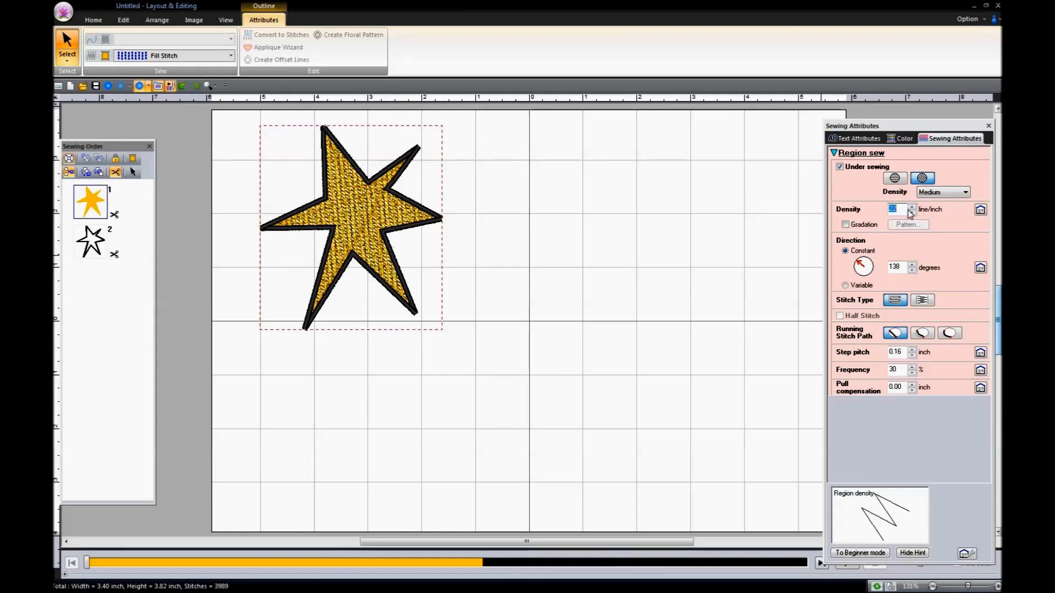
# - Raise the star fill's region density back to a dense fill and rotate its constant stitch direction
pyautogui.click(911, 212)
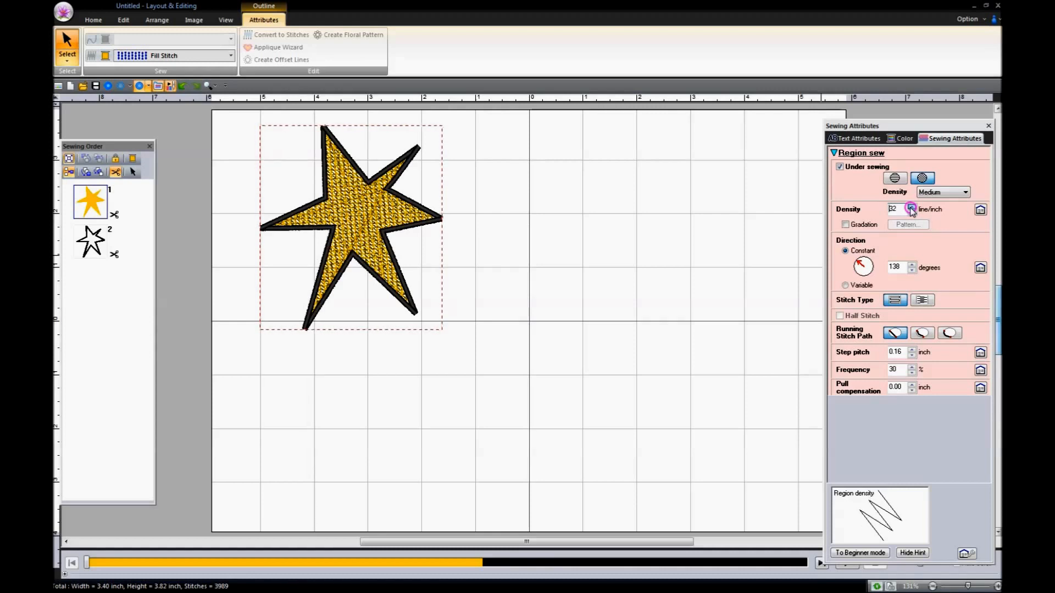
pyautogui.moveTo(911, 211); pyautogui.dragTo(913, 216)
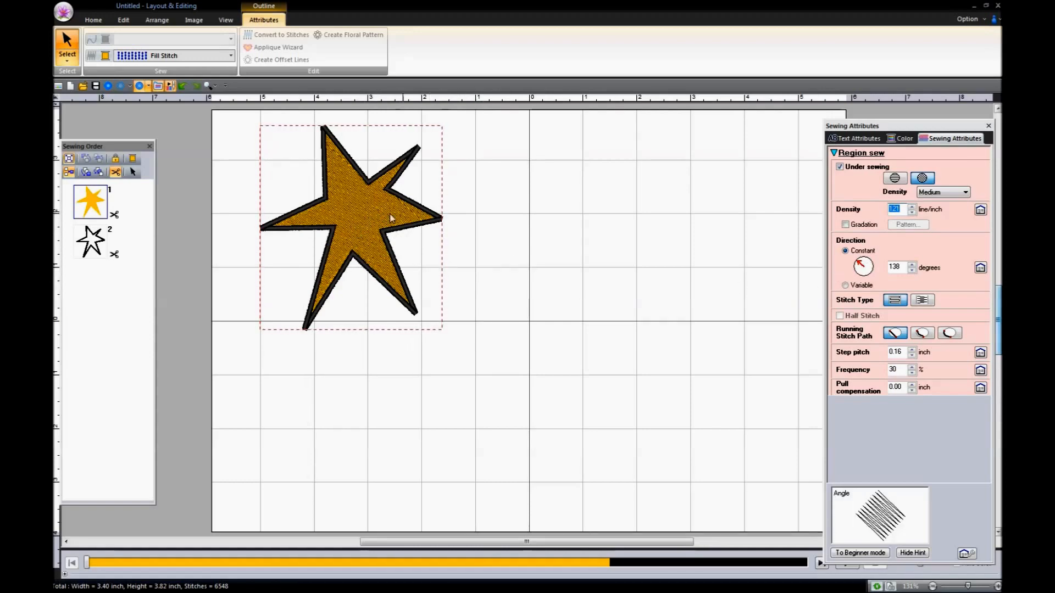
pyautogui.moveTo(859, 262); pyautogui.dragTo(884, 278)
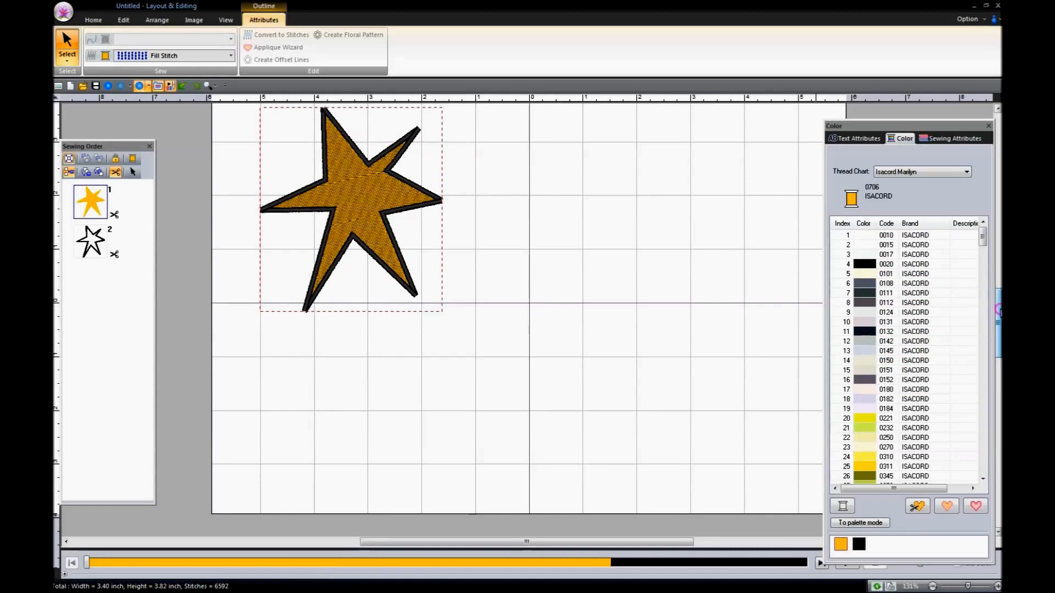
# - Change the star fill's thread color to Isacord 1306 red
pyautogui.moveTo(999, 310); pyautogui.dragTo(999, 307)
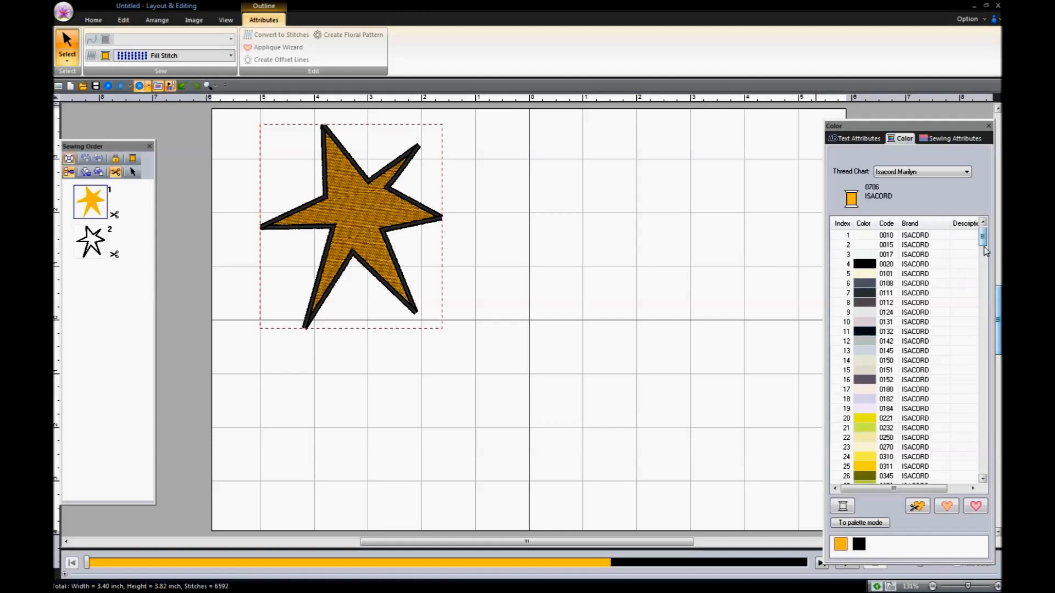
pyautogui.moveTo(984, 244); pyautogui.dragTo(987, 320)
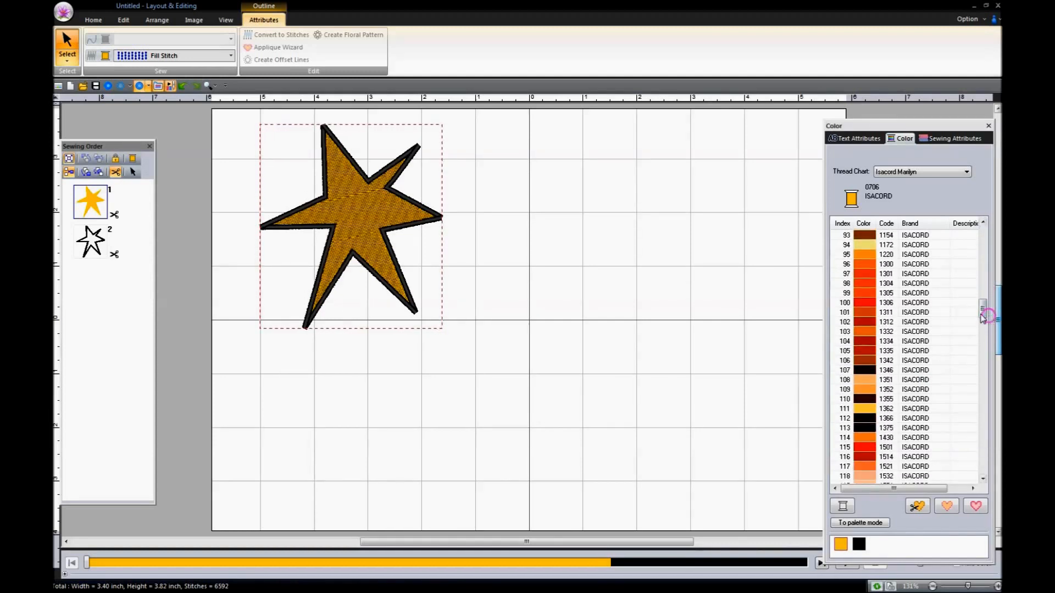
pyautogui.click(864, 306)
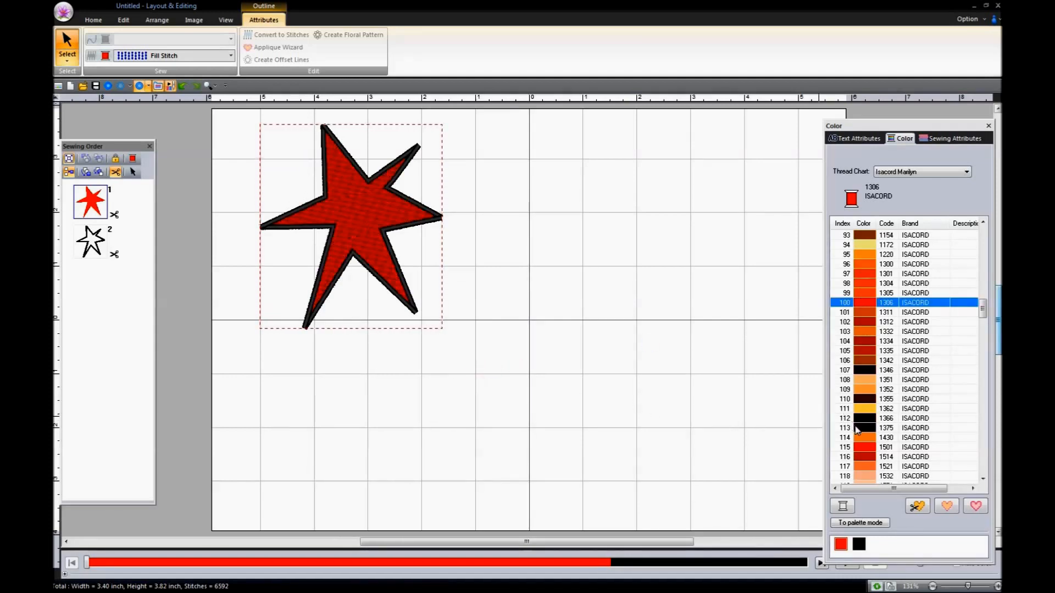
# - Change the star fill's thread color to Isacord 1940 pink and then to Isacord 3335 dark blue
pyautogui.moveTo(982, 309); pyautogui.dragTo(984, 342)
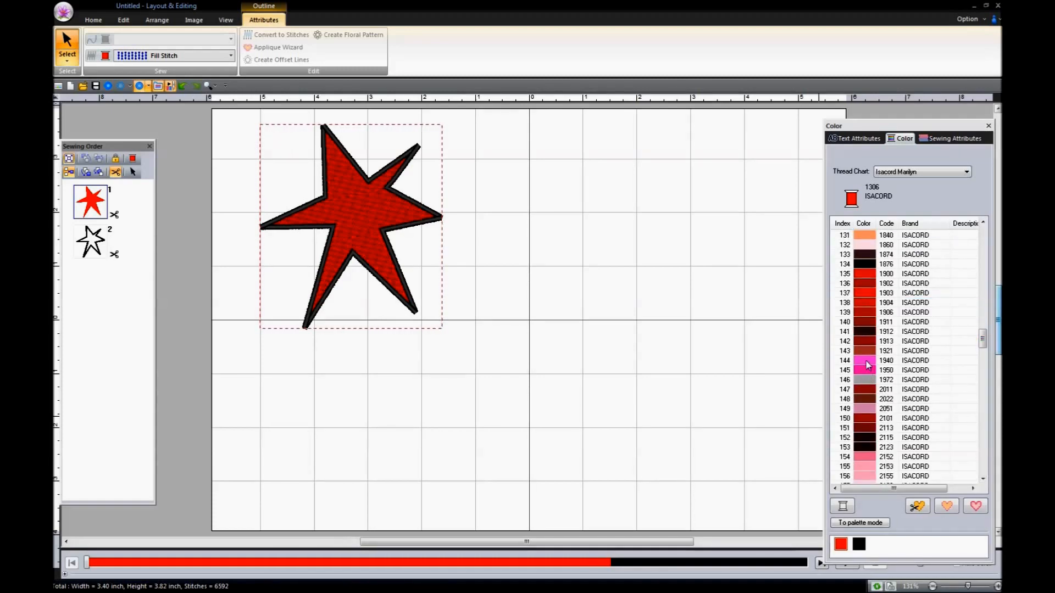
pyautogui.click(868, 362)
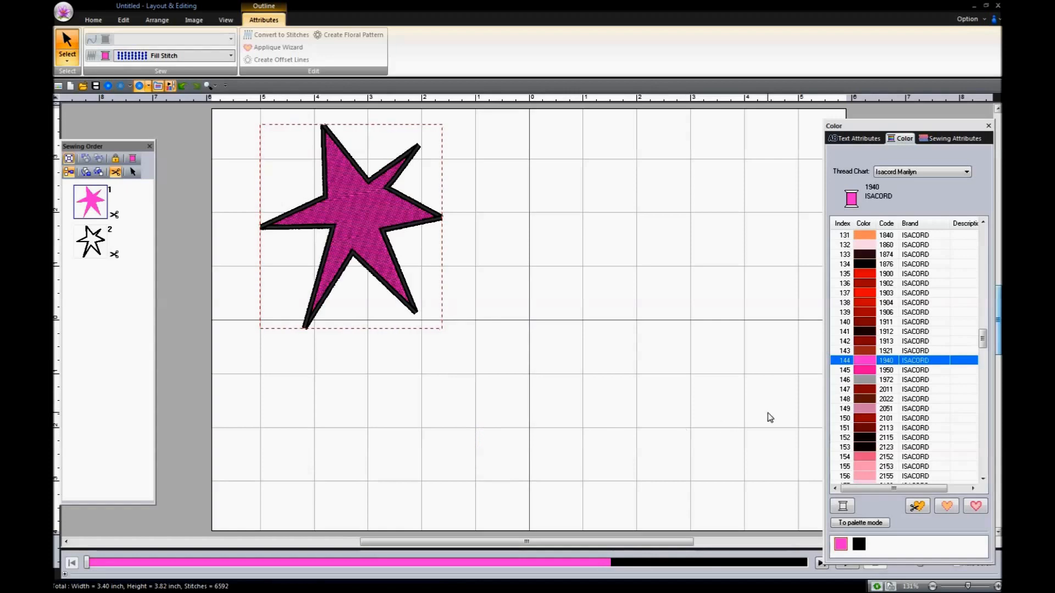
pyautogui.moveTo(983, 340); pyautogui.dragTo(983, 379)
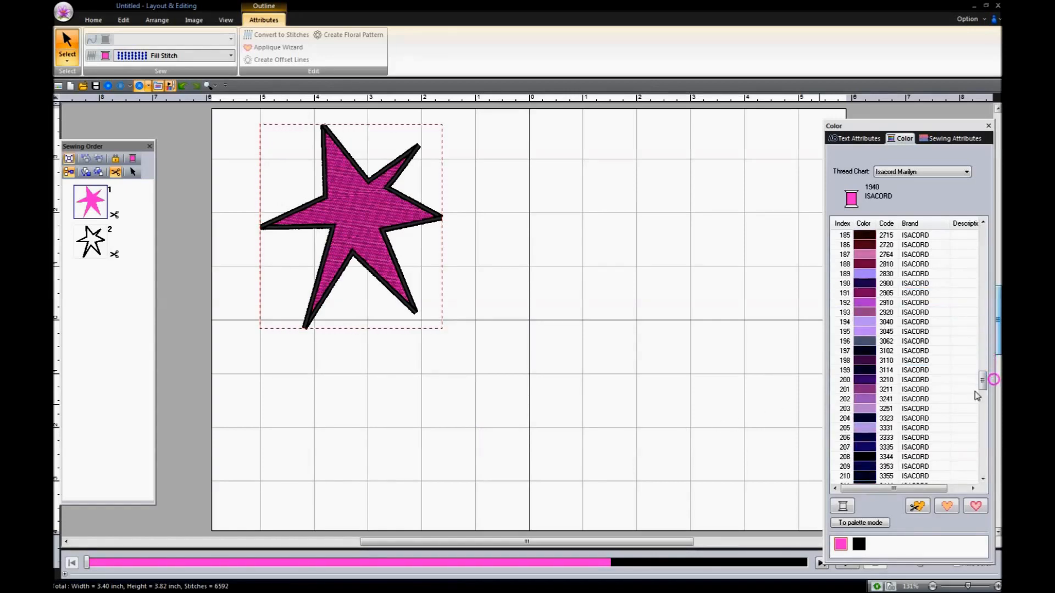
pyautogui.click(862, 447)
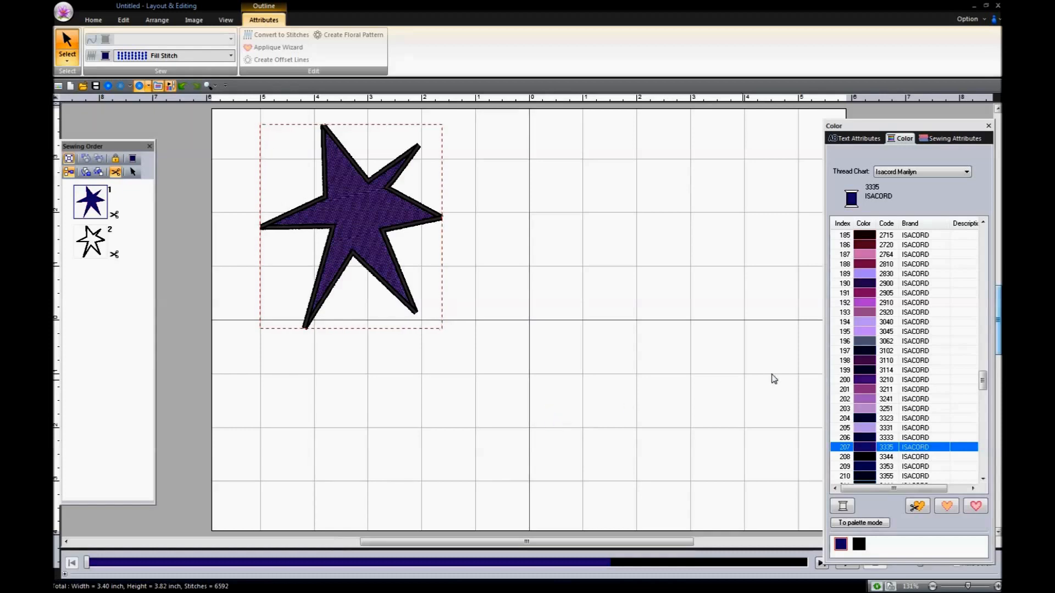
# - Undo the last three thread color changes of the star's fill
pyautogui.click(182, 86)
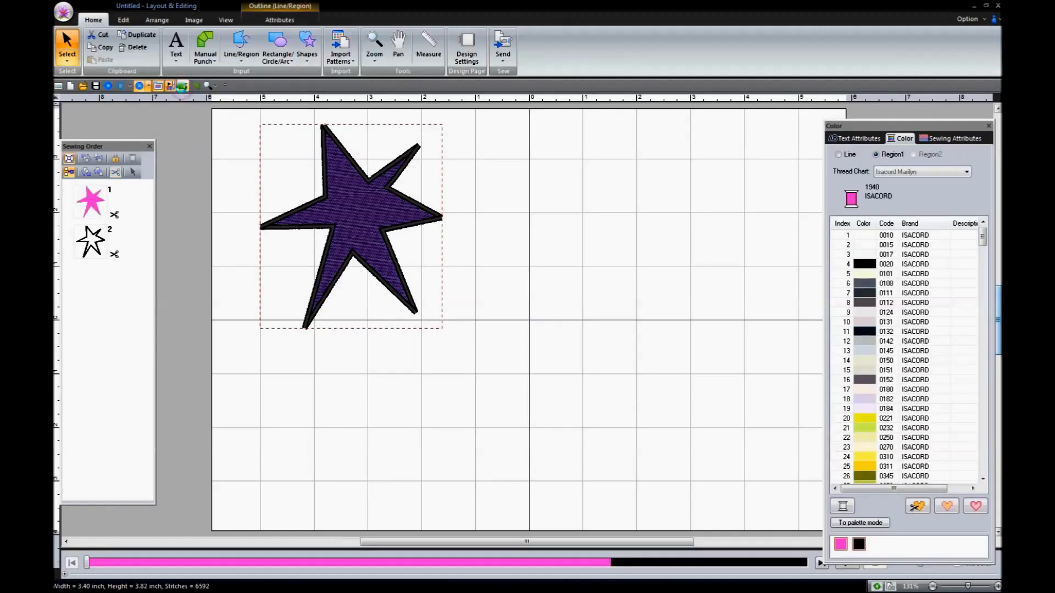
pyautogui.click(183, 87)
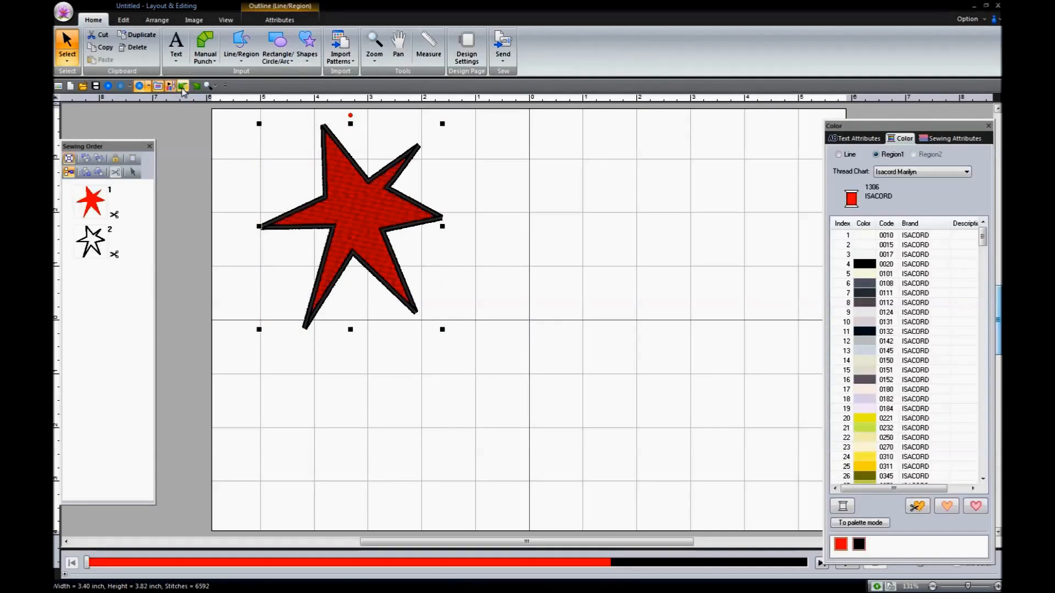
pyautogui.click(183, 87)
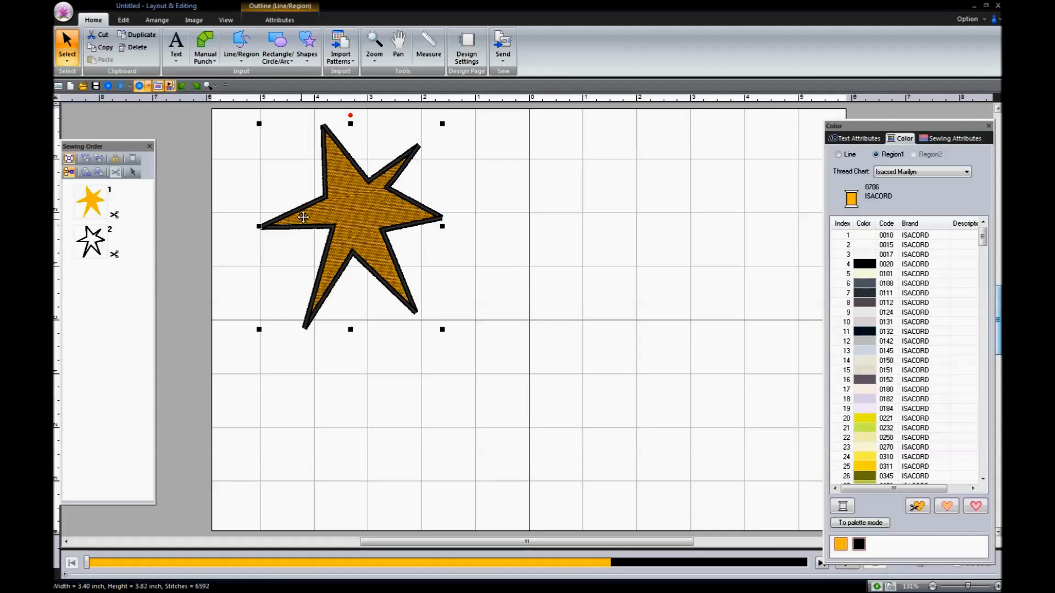
# - Select the star's outline and change its thread color to Isacord 0453 green
pyautogui.click(91, 245)
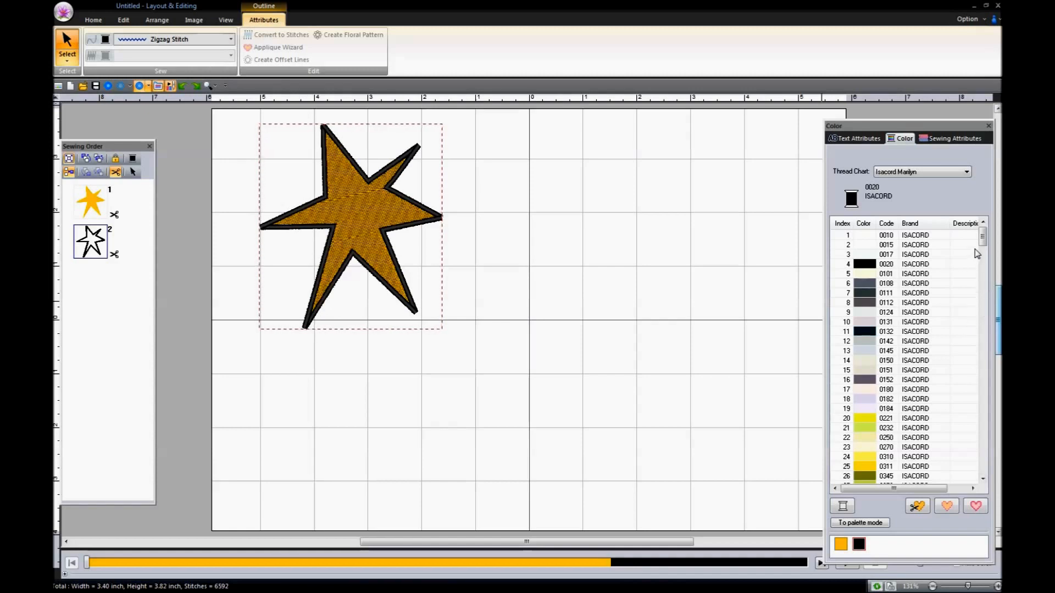
pyautogui.scroll(-9, 977, 254)
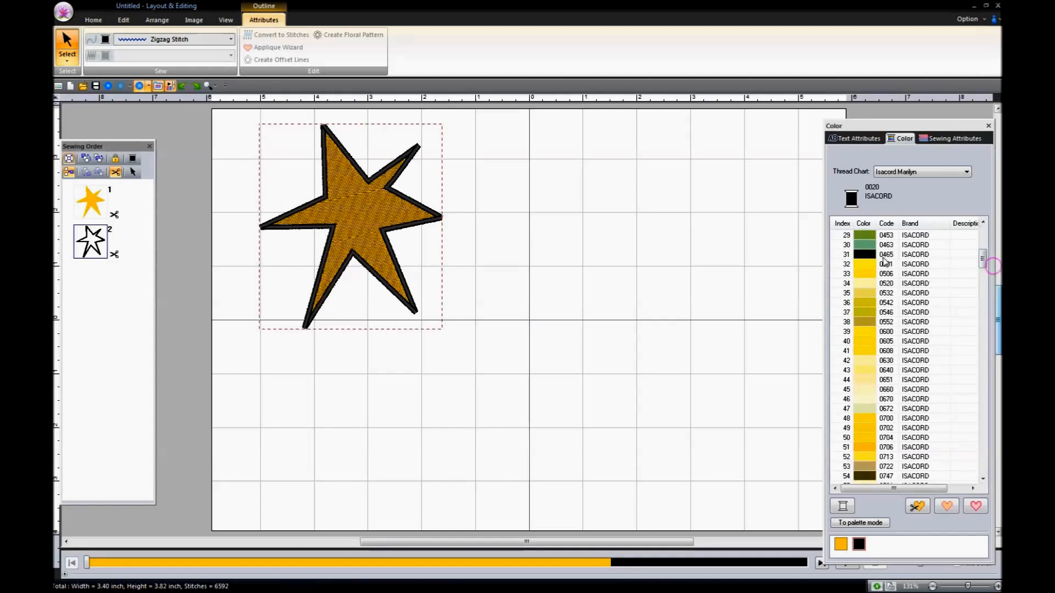
pyautogui.click(864, 237)
pyautogui.click(560, 305)
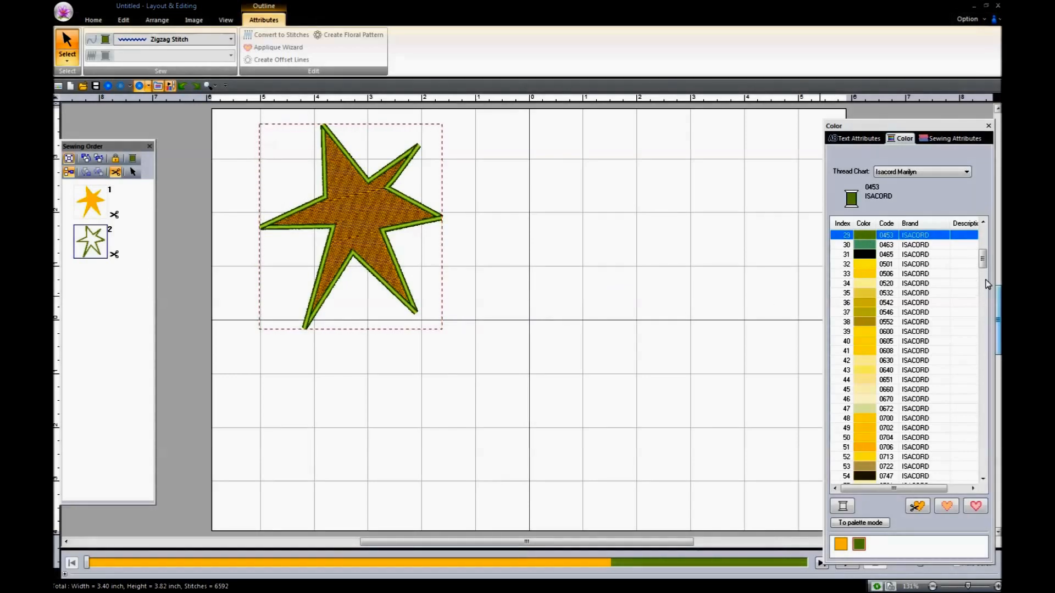
# - Try Isacord threads 1306 red, 3210 purple and 3622 blue in turn on the star's outline
pyautogui.moveTo(983, 259); pyautogui.dragTo(983, 311)
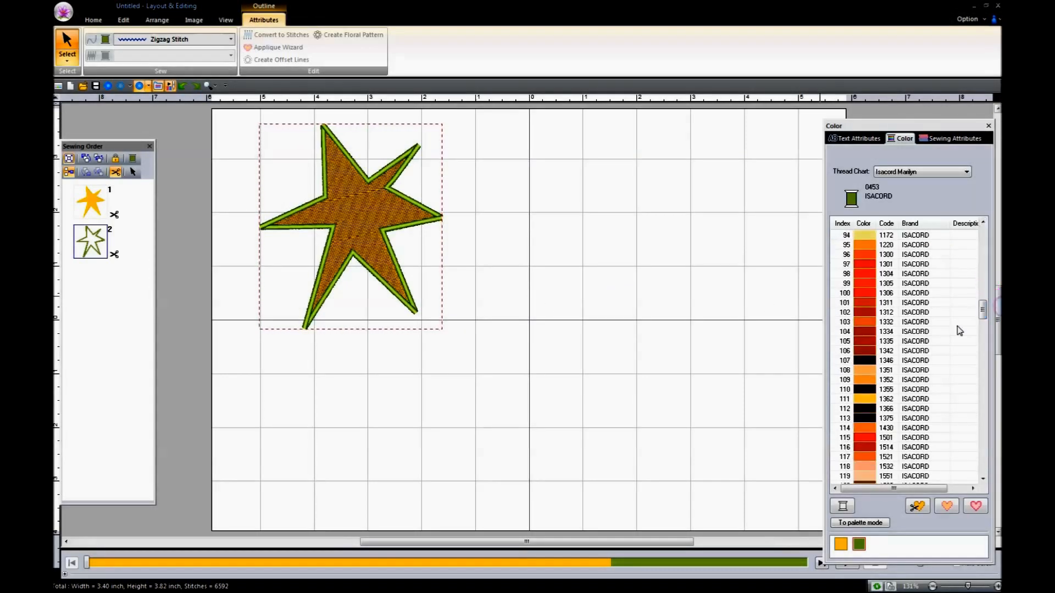
pyautogui.click(862, 293)
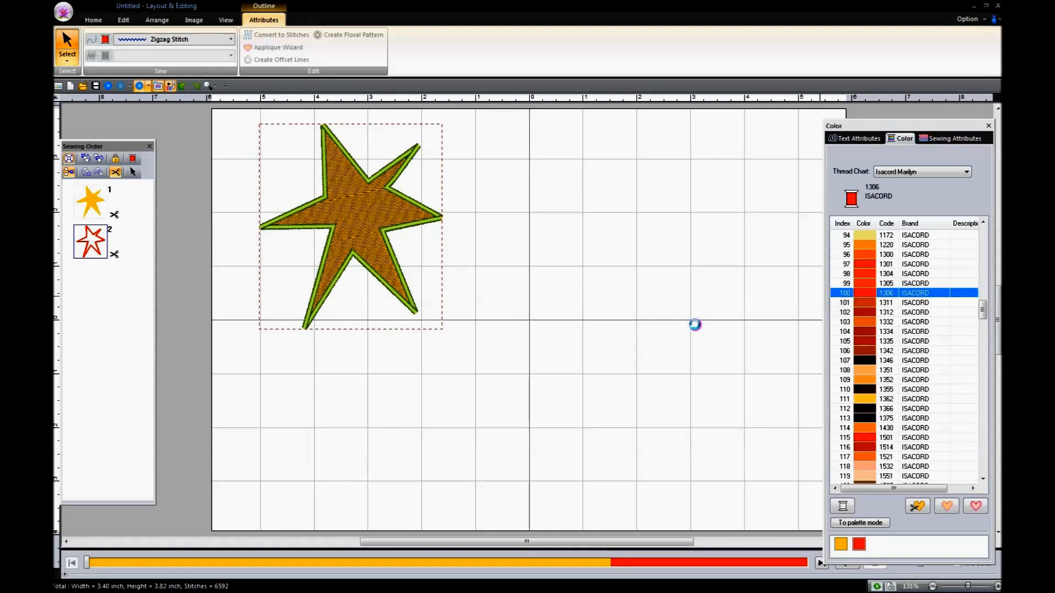
pyautogui.moveTo(983, 313); pyautogui.dragTo(983, 377)
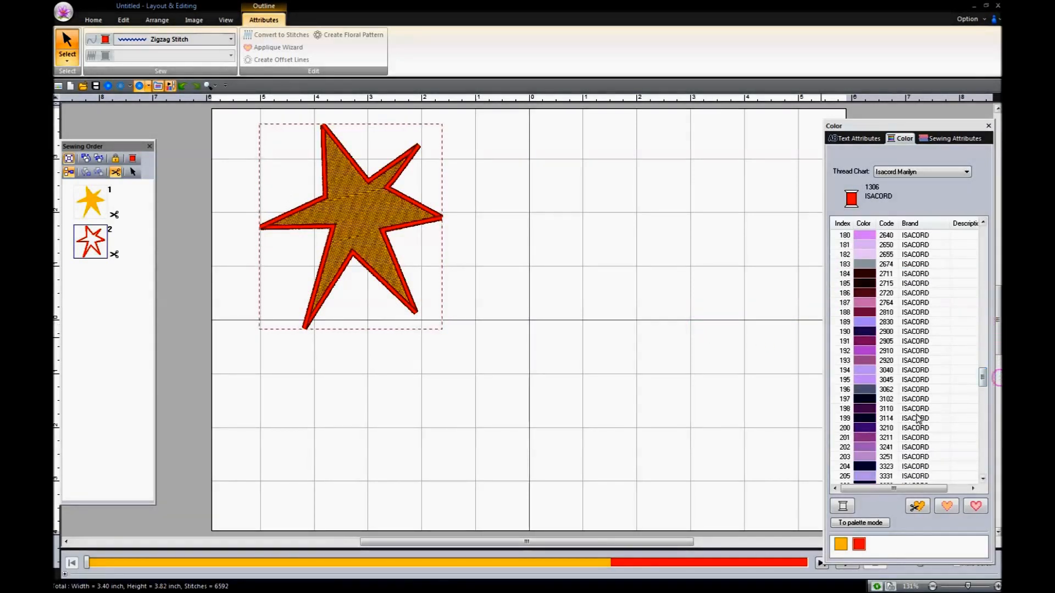
pyautogui.click(874, 428)
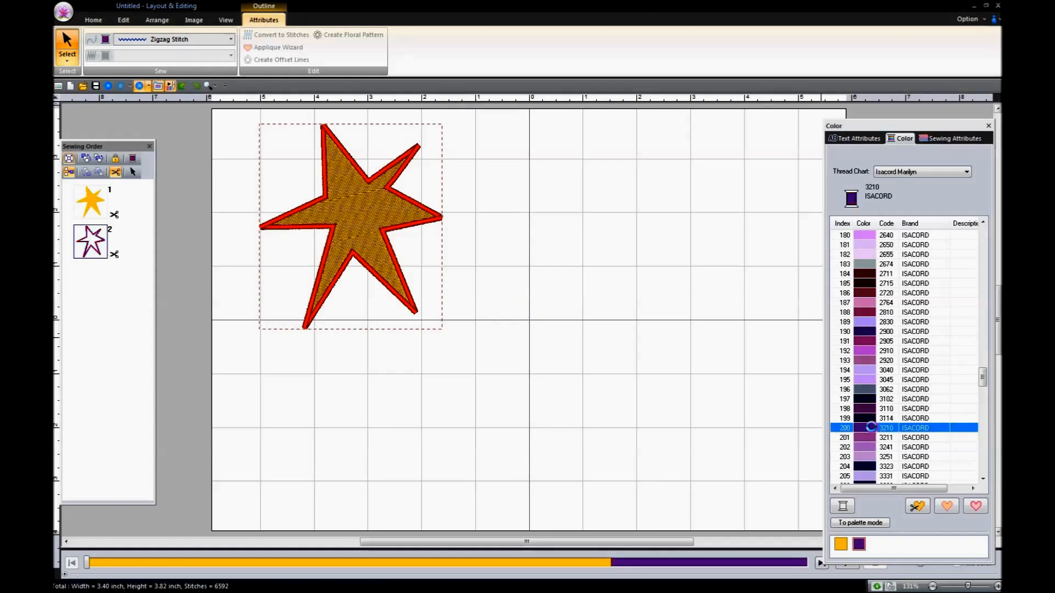
pyautogui.click(983, 391)
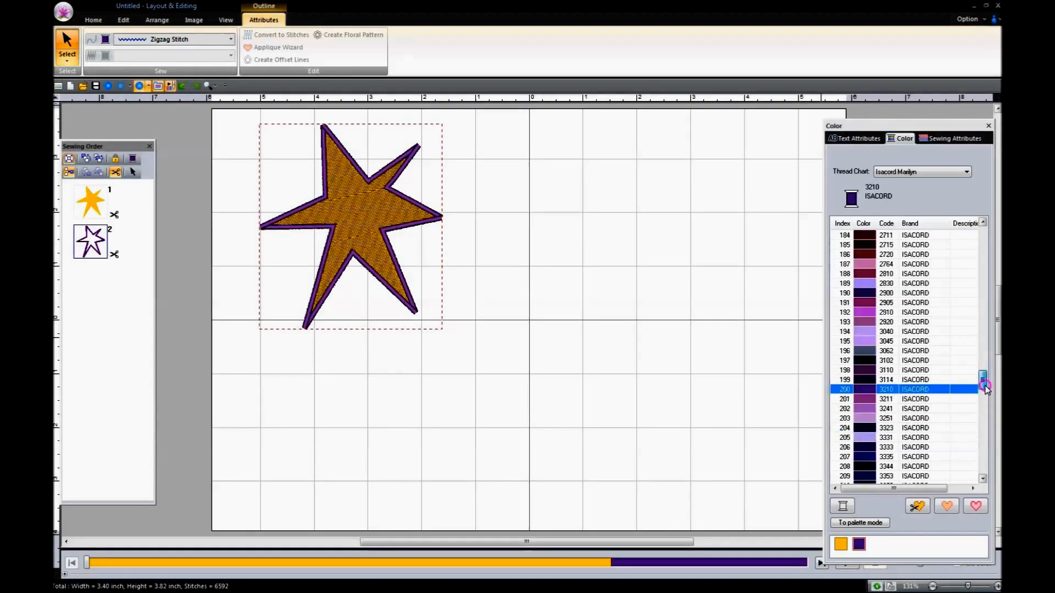
pyautogui.click(864, 391)
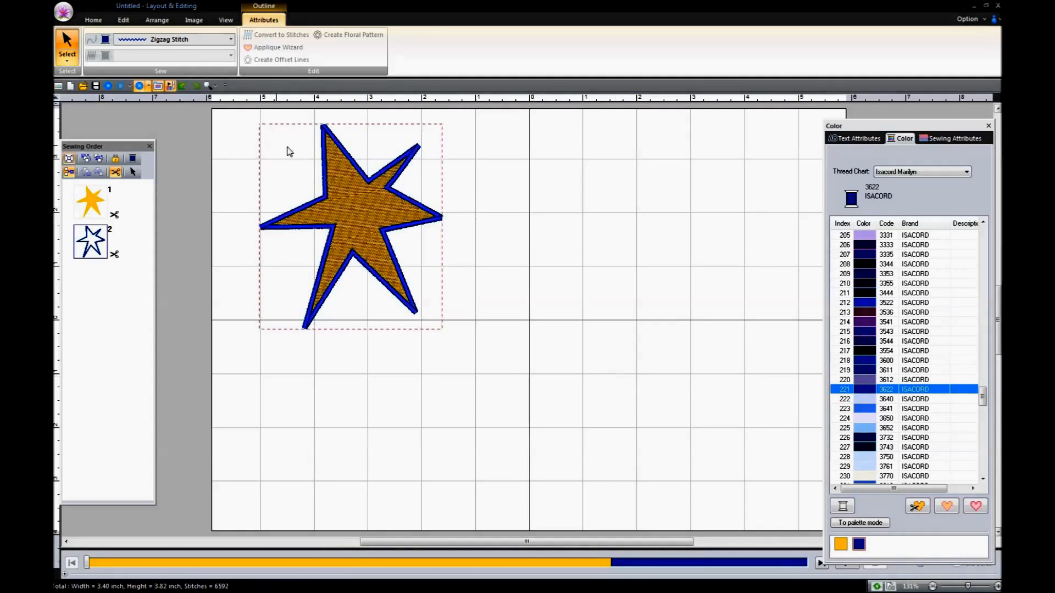
# - Undo all the thread color changes made to the star's outline
pyautogui.click(182, 87)
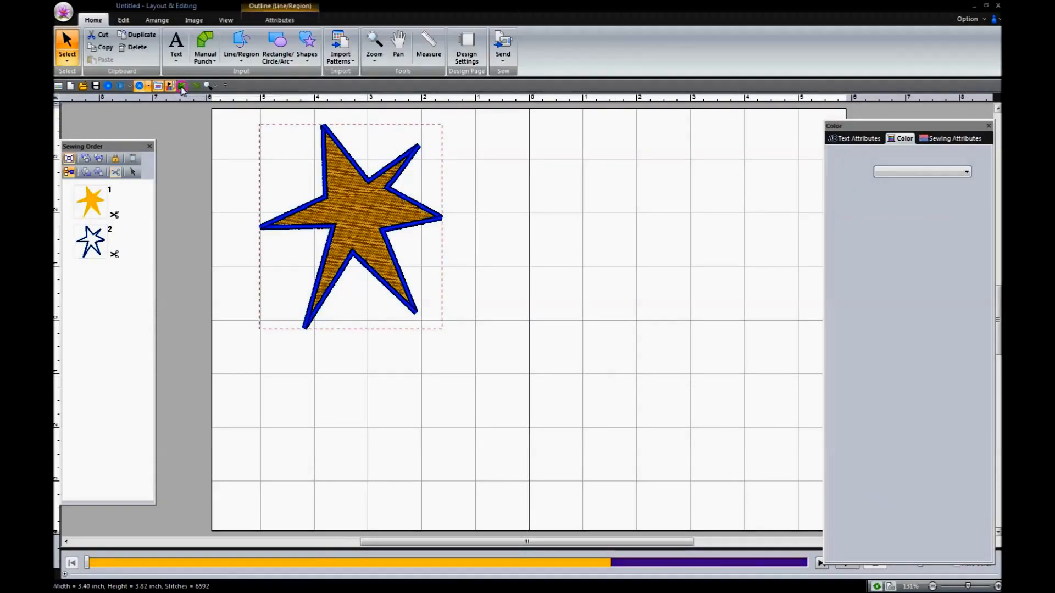
pyautogui.click(181, 86)
pyautogui.click(182, 86)
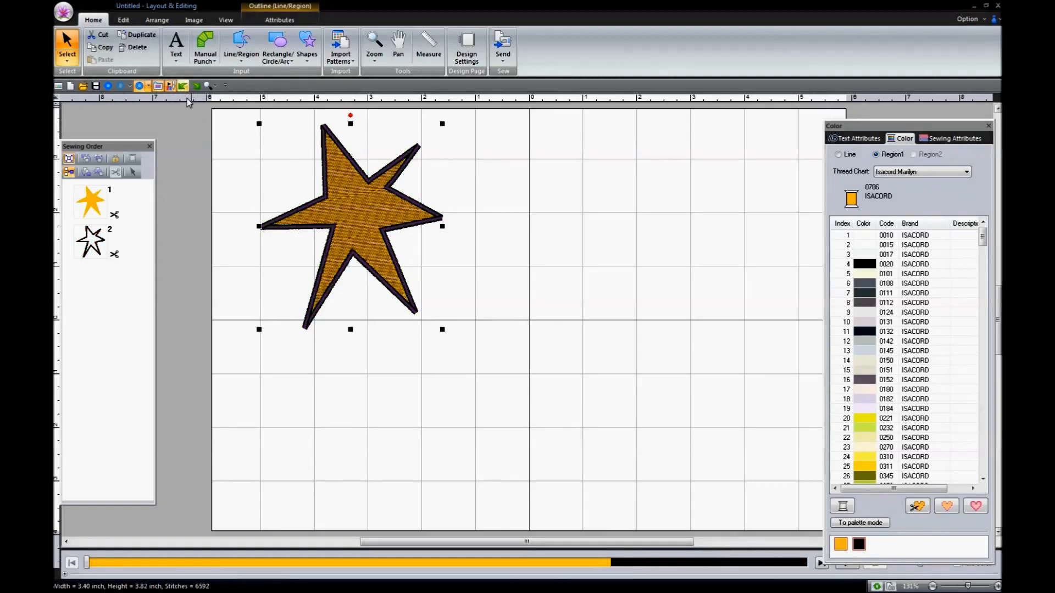
# - Select the star's fill and change its sew type to Satin Stitch
pyautogui.click(90, 201)
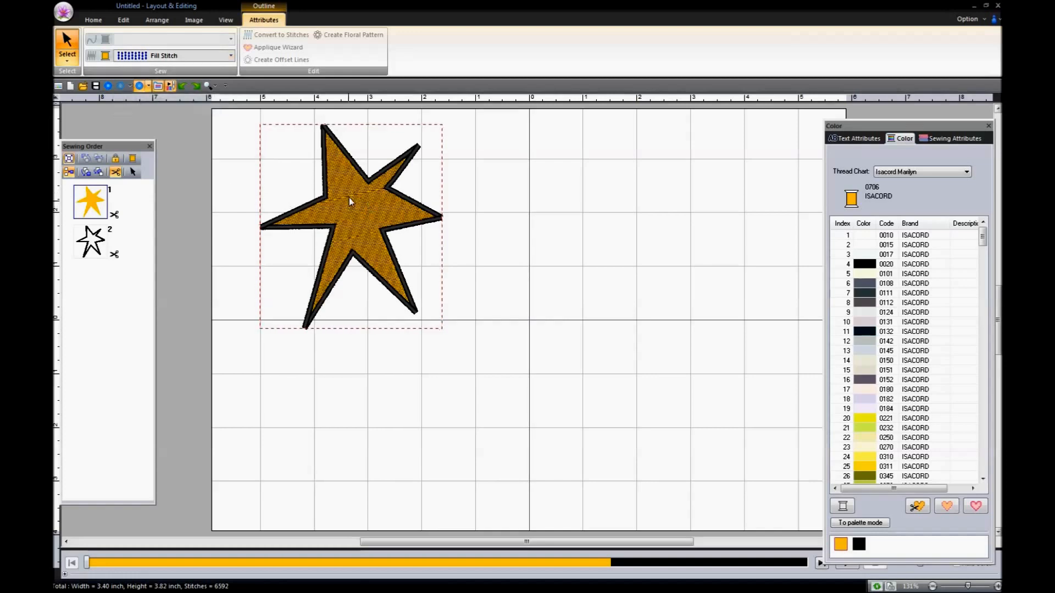
pyautogui.click(231, 55)
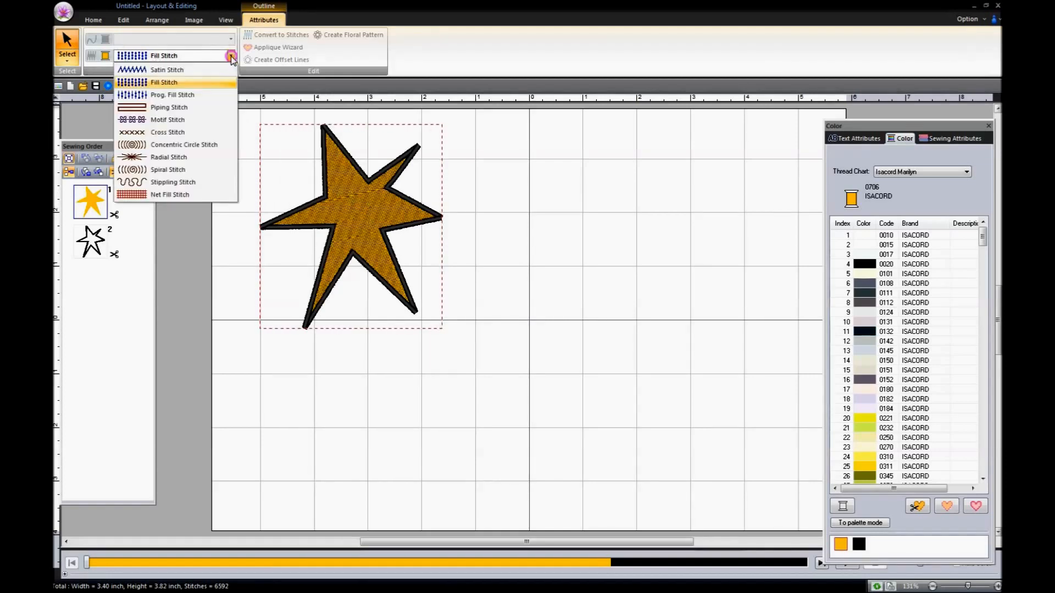
pyautogui.click(181, 72)
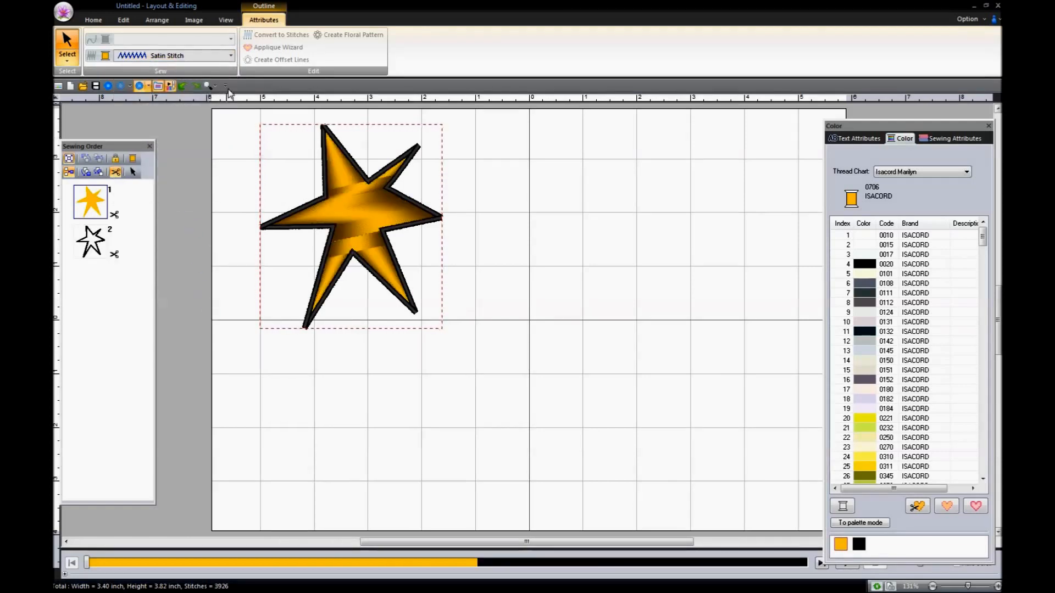
# - Change the star's fill to Prog. Fill Stitch and apply the pat01 programmable fill pattern
pyautogui.click(231, 56)
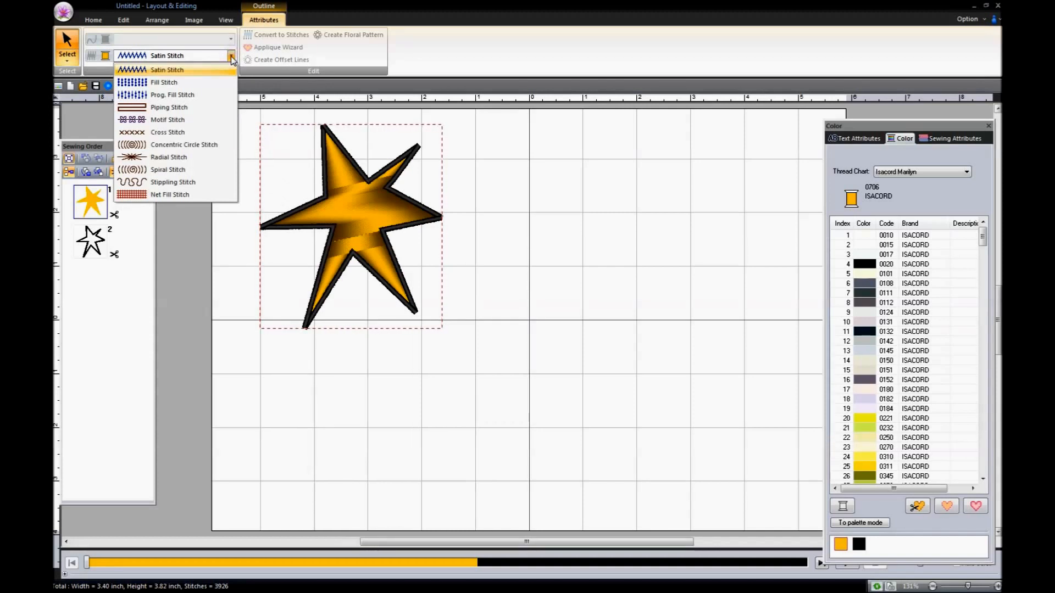
pyautogui.click(208, 94)
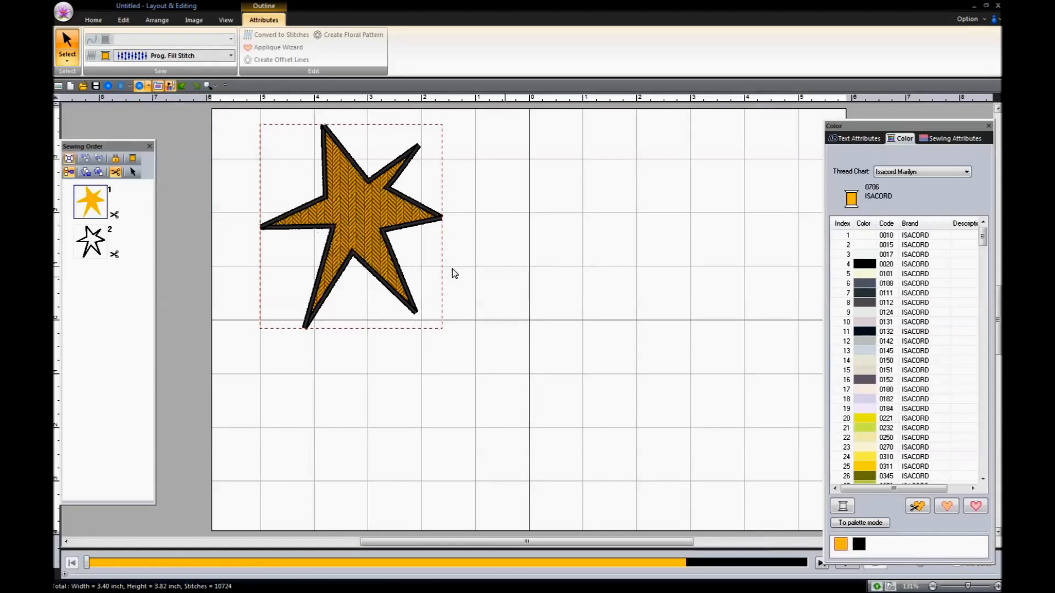
pyautogui.click(948, 139)
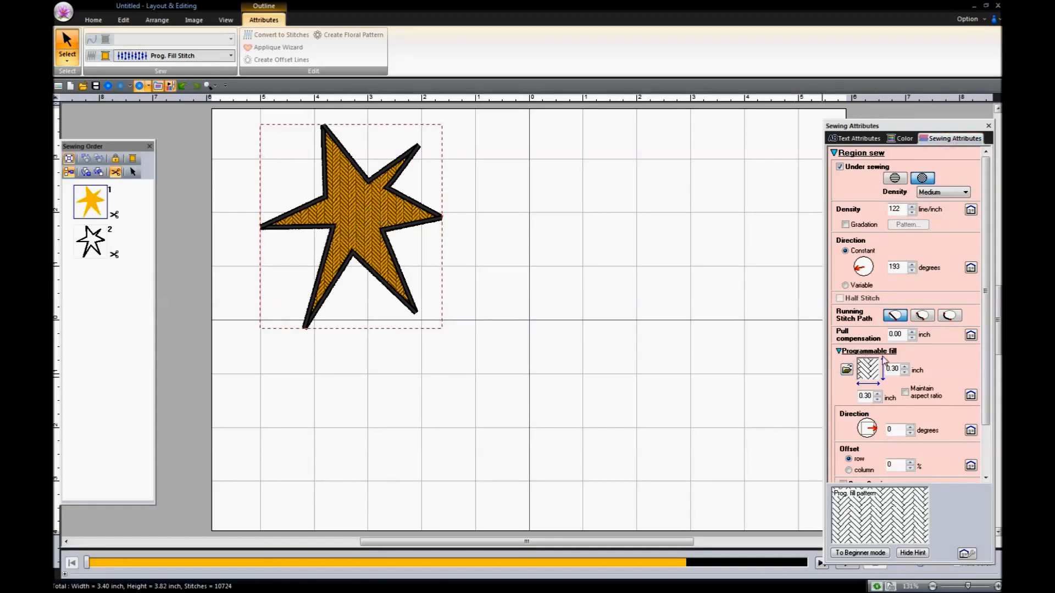
pyautogui.click(847, 370)
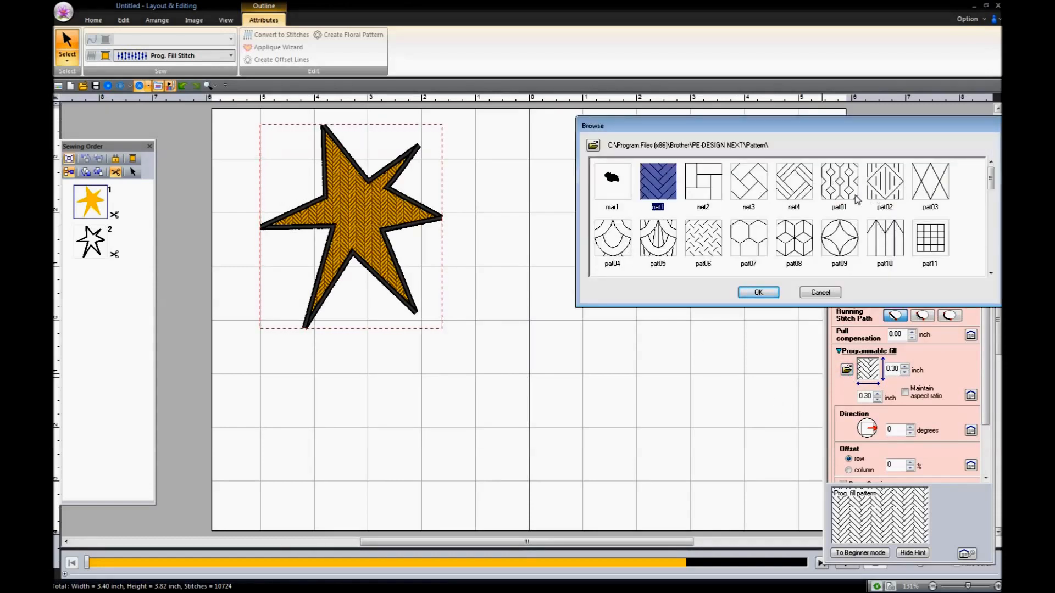
pyautogui.click(838, 192)
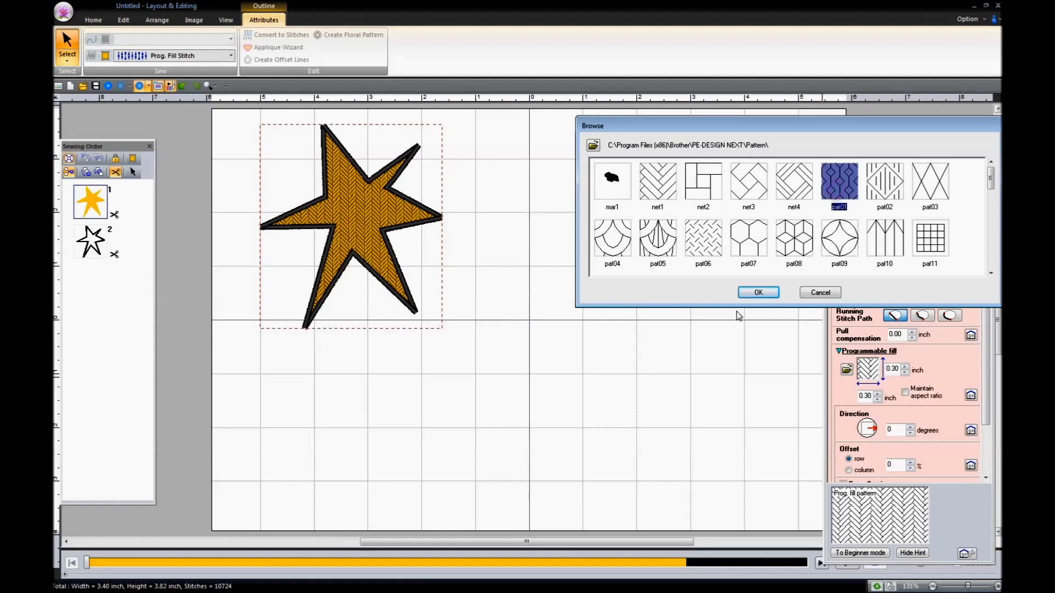
pyautogui.click(758, 292)
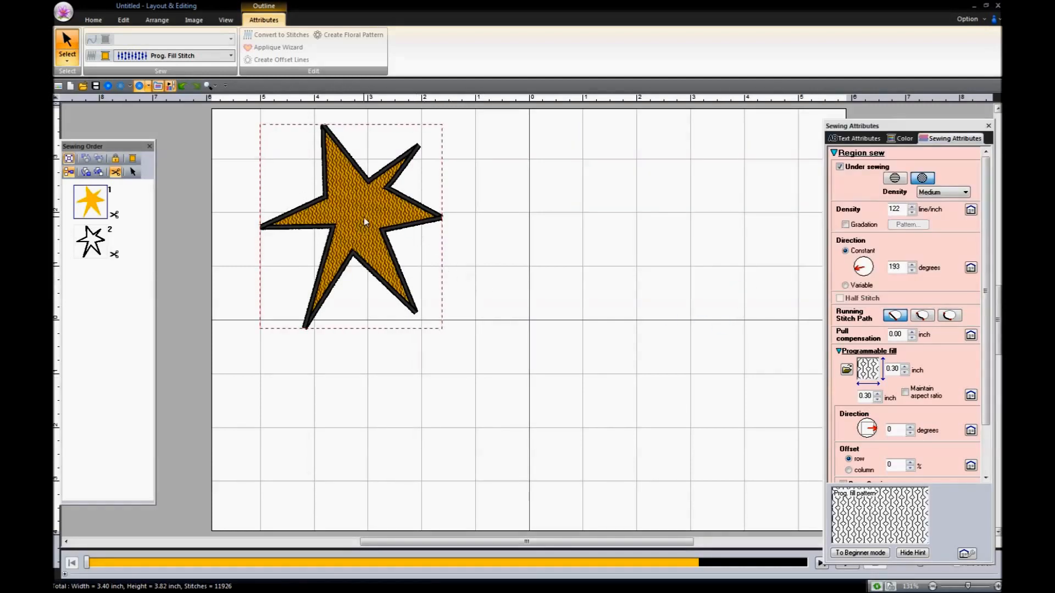
# - Replace the programmable fill pattern with the stamp1 heart and rotate the fill's constant direction to 281, then 14 degrees
pyautogui.click(848, 371)
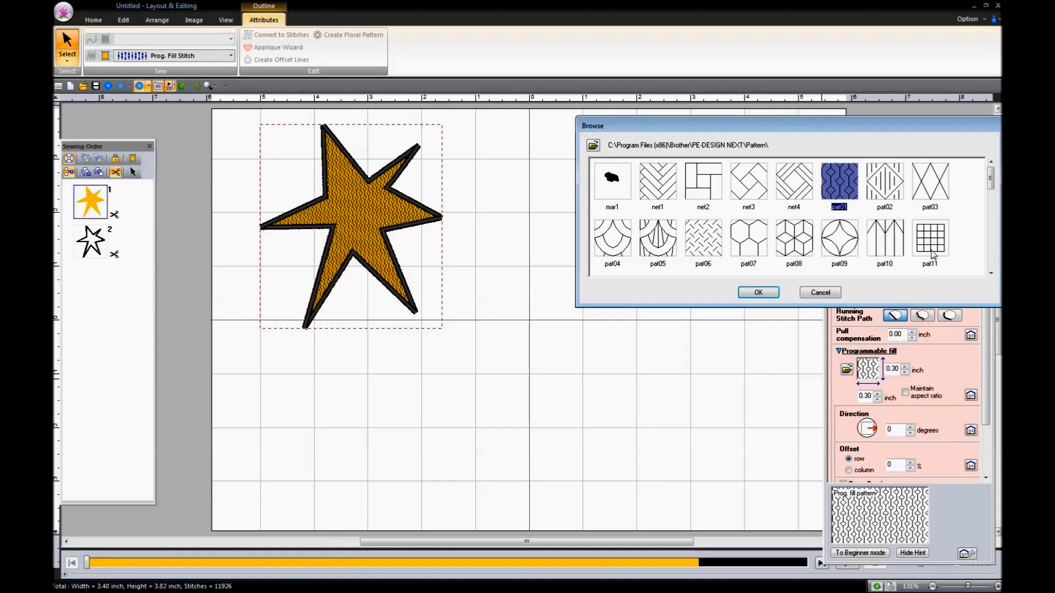
pyautogui.moveTo(992, 188); pyautogui.dragTo(992, 202)
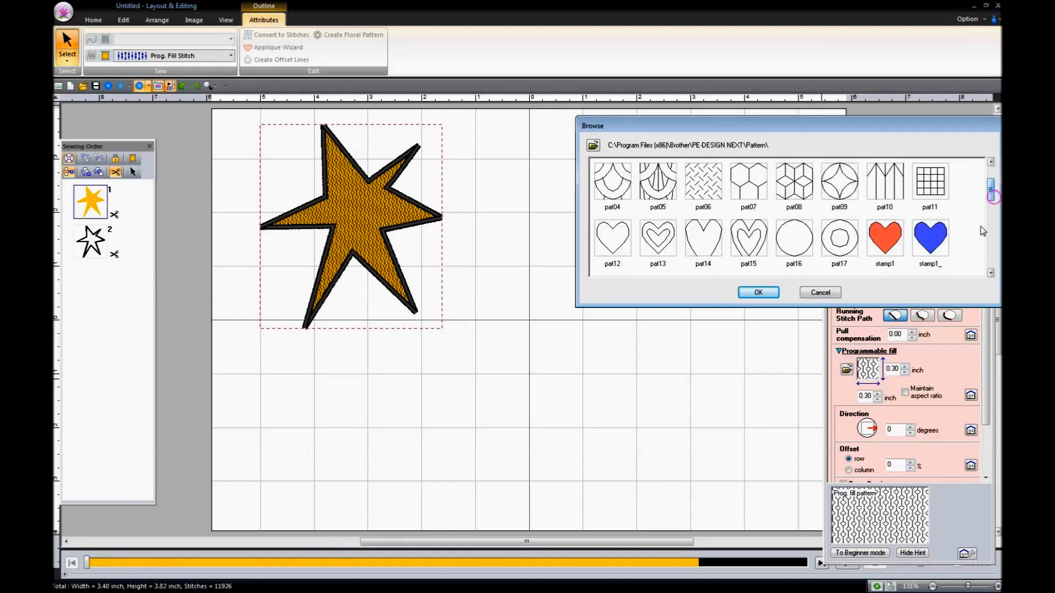
pyautogui.click(887, 250)
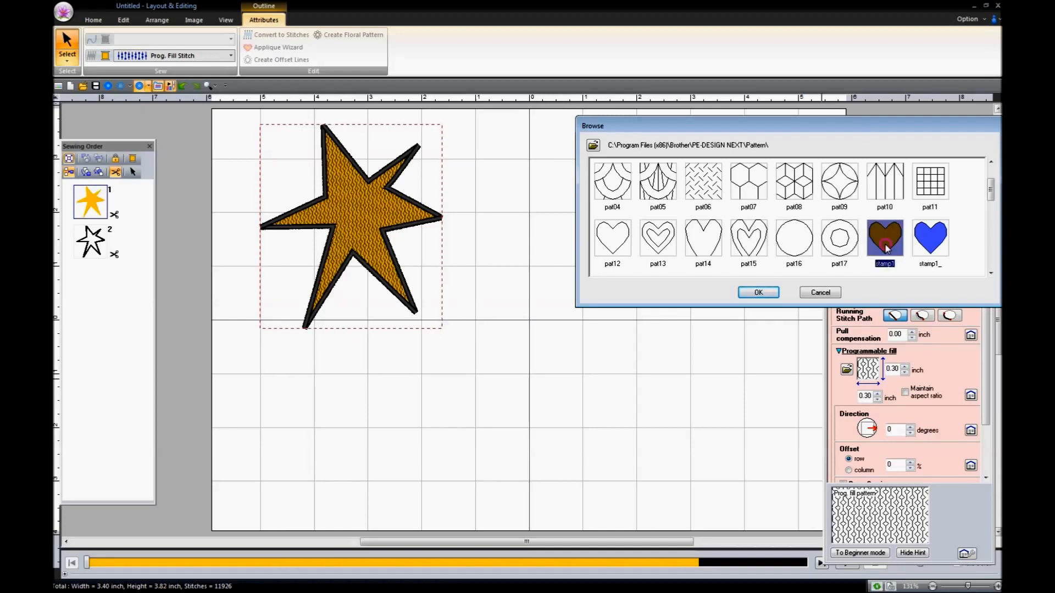
pyautogui.click(758, 293)
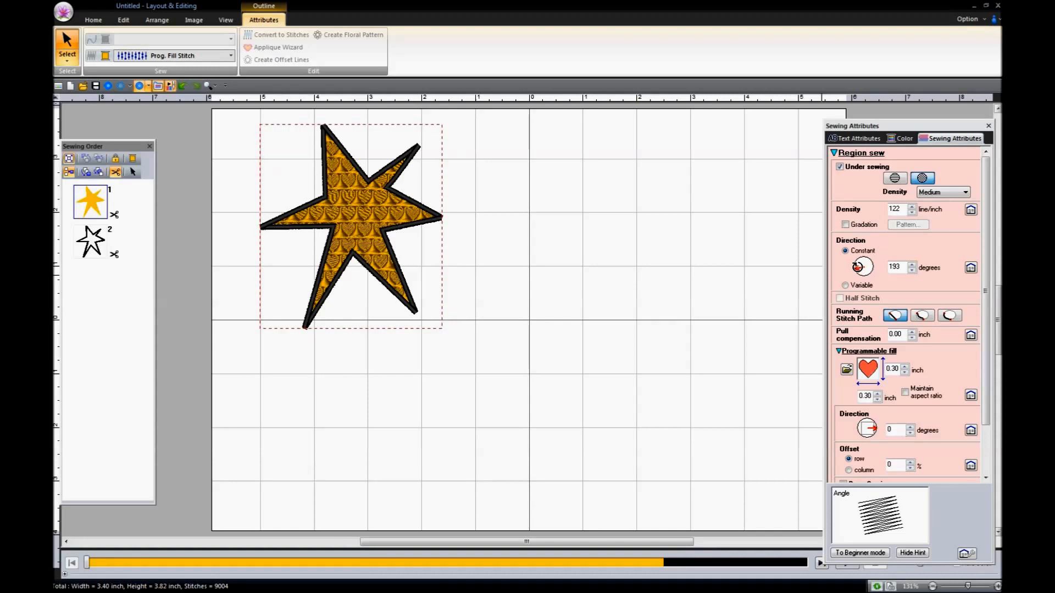
pyautogui.moveTo(857, 268); pyautogui.dragTo(863, 274)
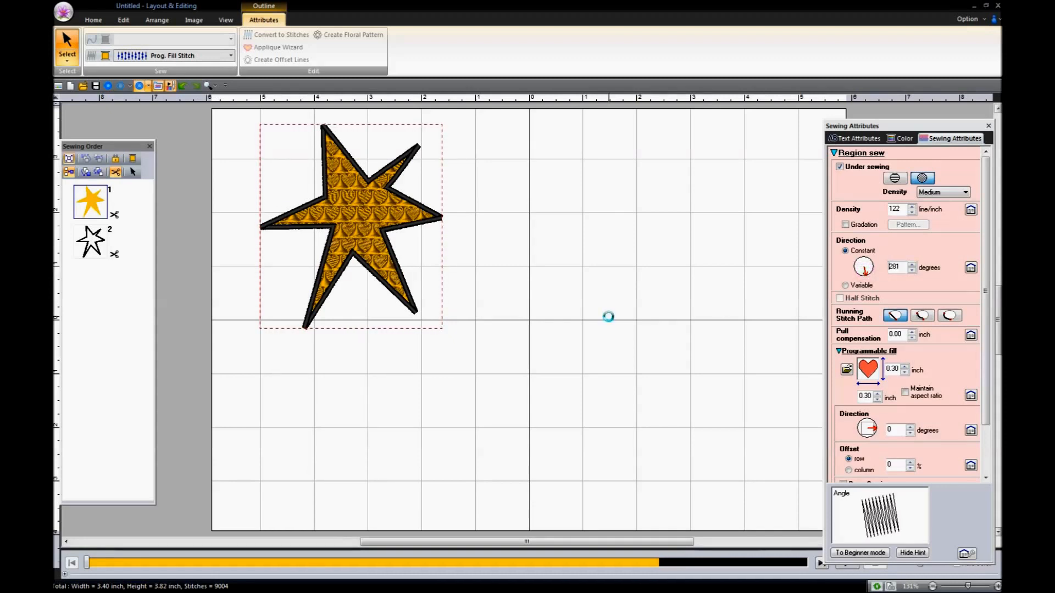
pyautogui.moveTo(865, 271); pyautogui.dragTo(874, 265)
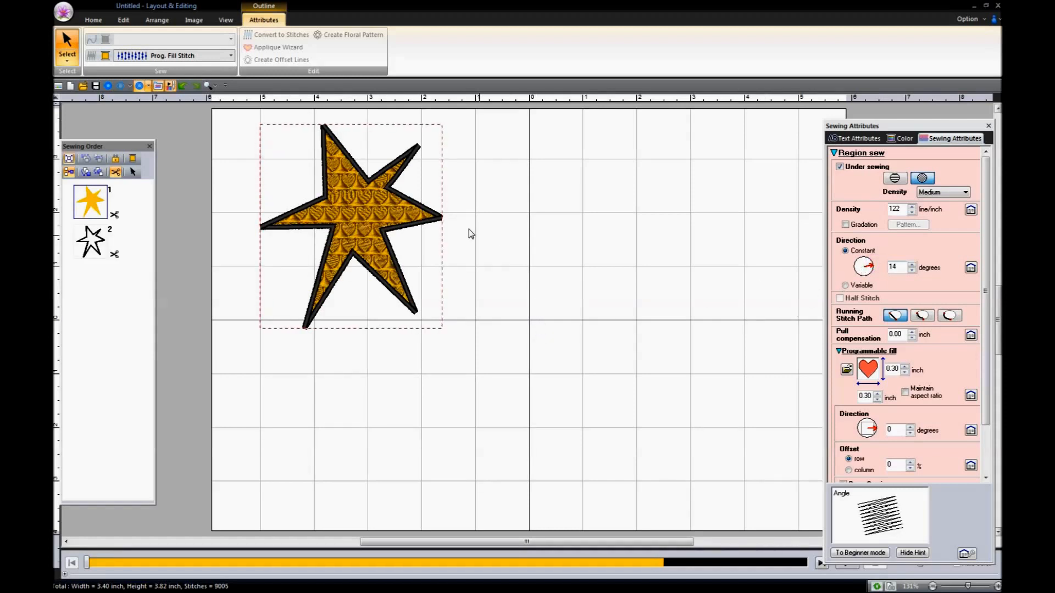
# - Change the sew type of the star's fill to Piping Stitch
pyautogui.click(231, 57)
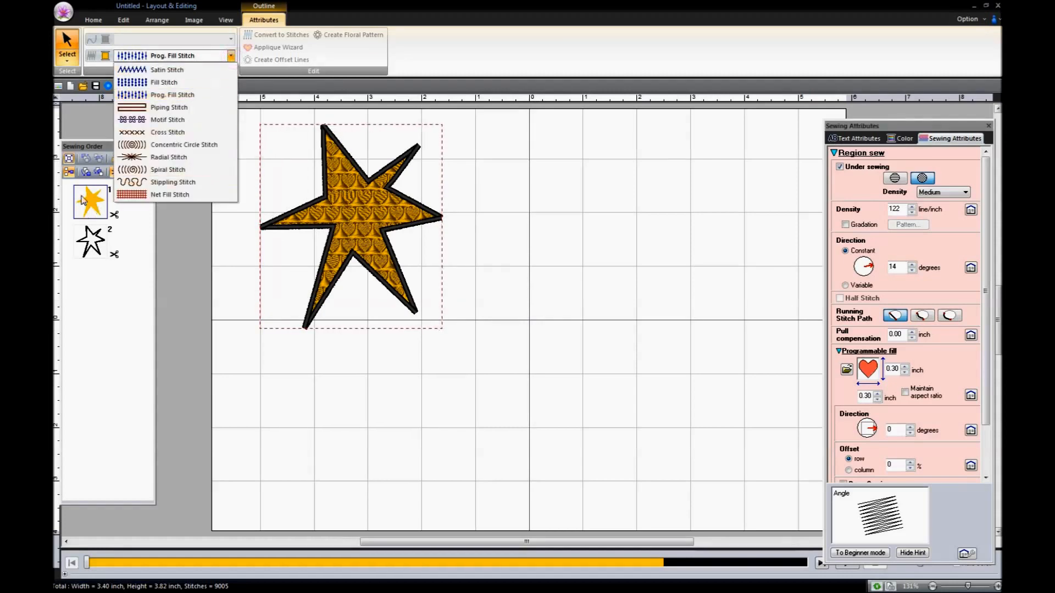
pyautogui.click(188, 106)
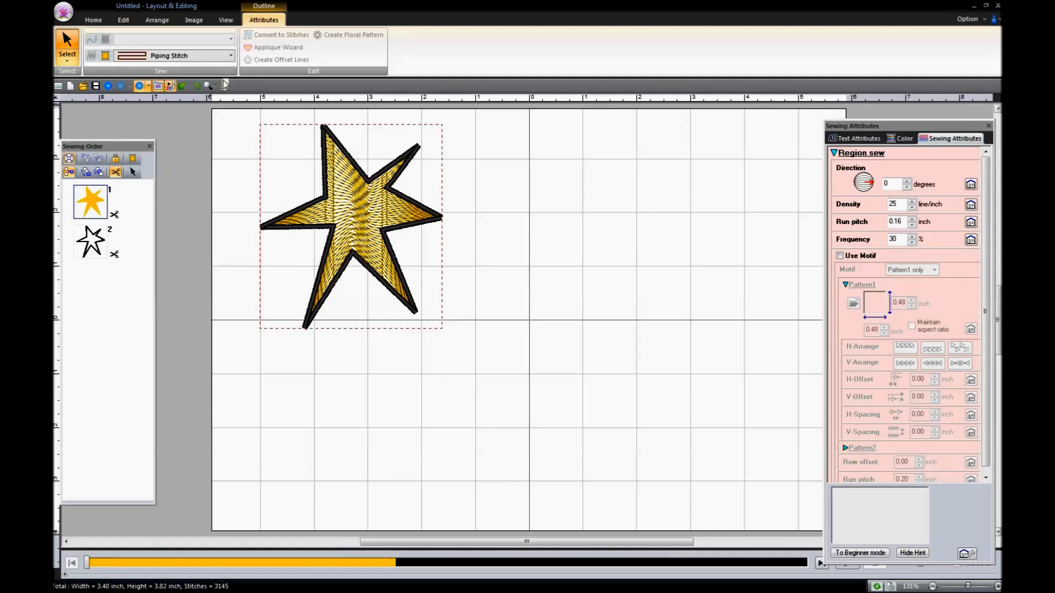
# - Change the star's fill to Motif Stitch and apply the motif014 tree pattern as Pattern1
pyautogui.click(231, 56)
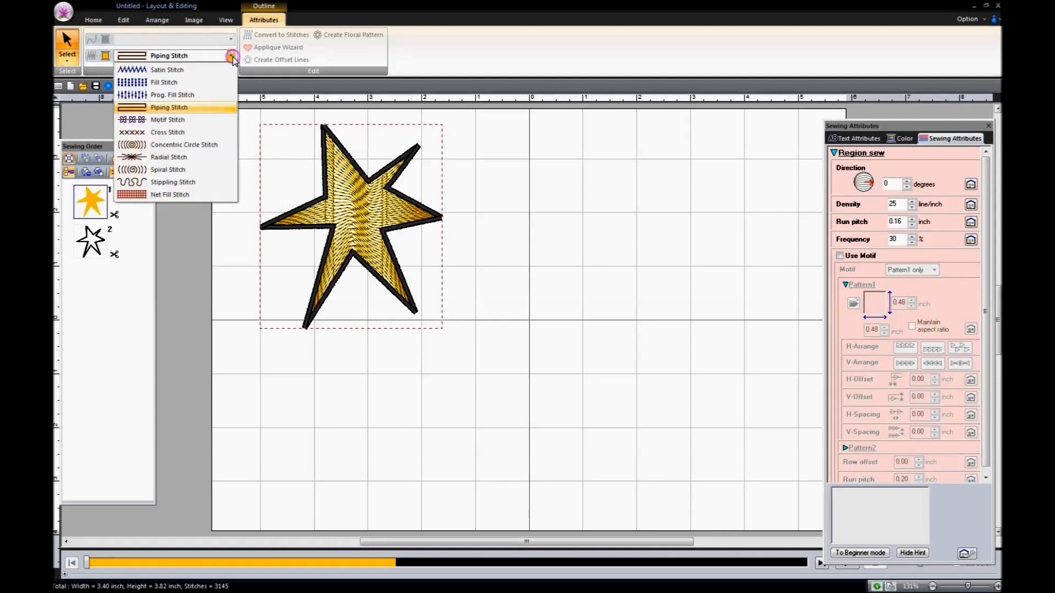
pyautogui.click(192, 119)
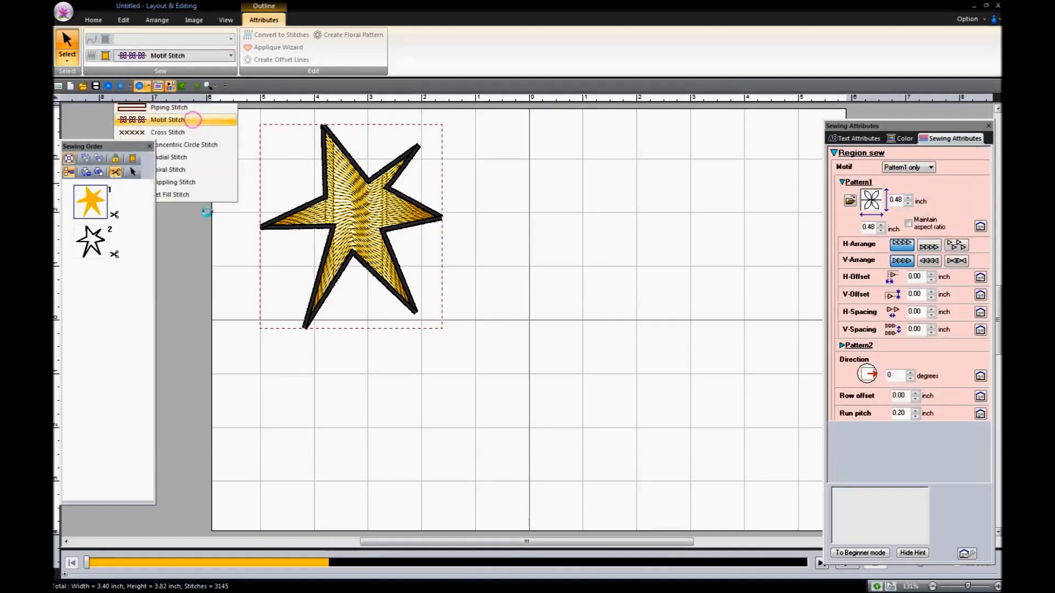
pyautogui.click(850, 203)
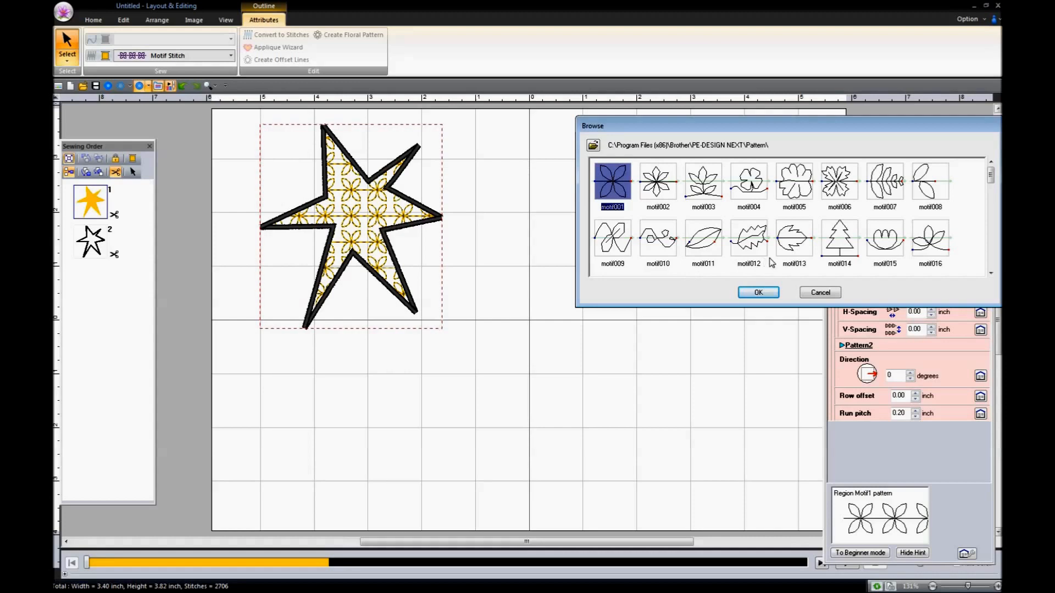
pyautogui.click(836, 242)
pyautogui.click(758, 293)
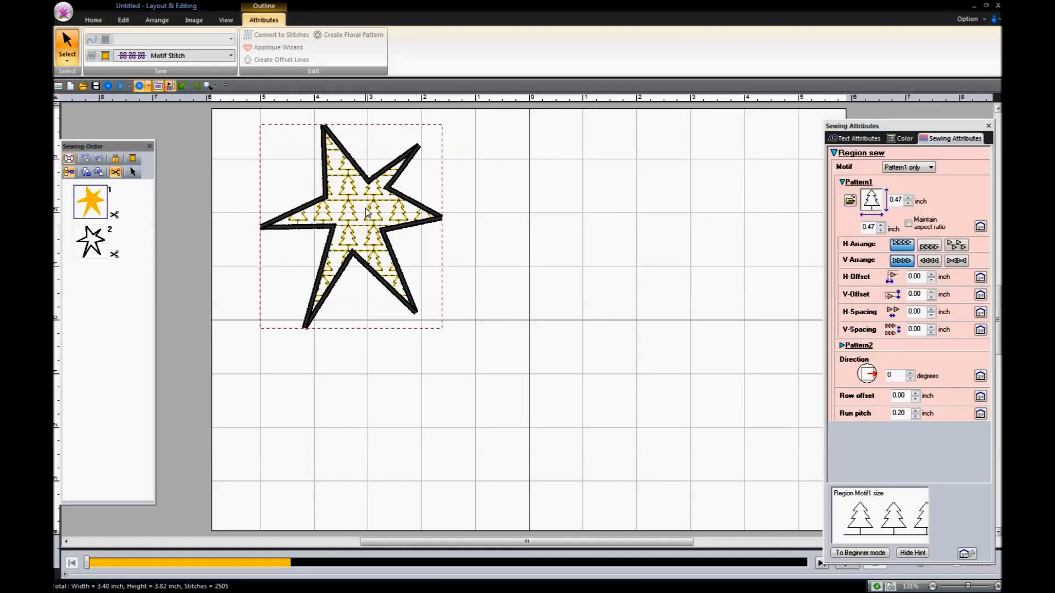
# - Replace the fill's Pattern1 motif with the motif046 snowflake
pyautogui.click(850, 202)
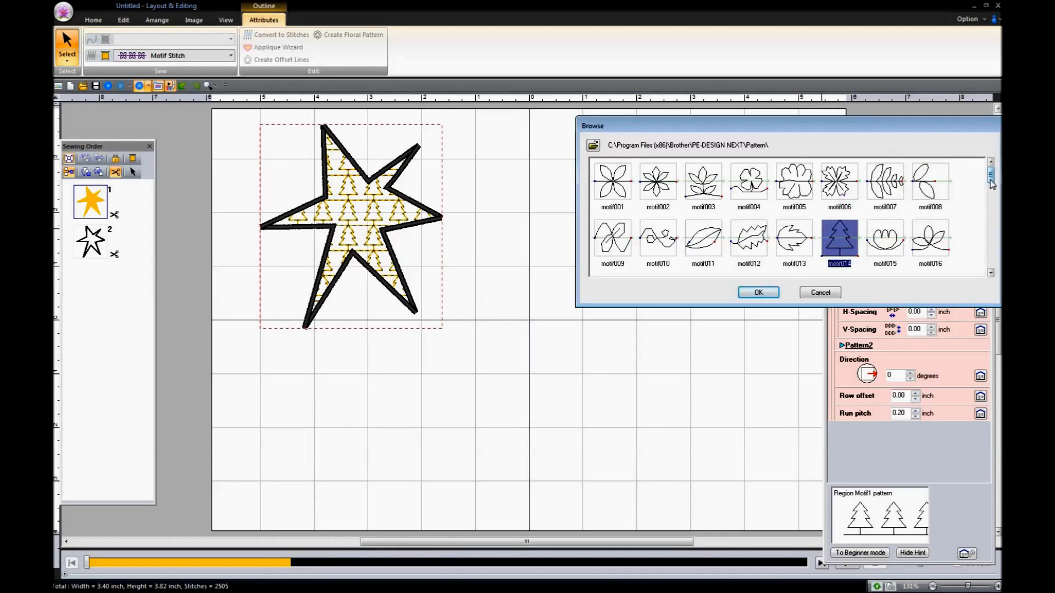
pyautogui.moveTo(993, 185); pyautogui.dragTo(991, 210)
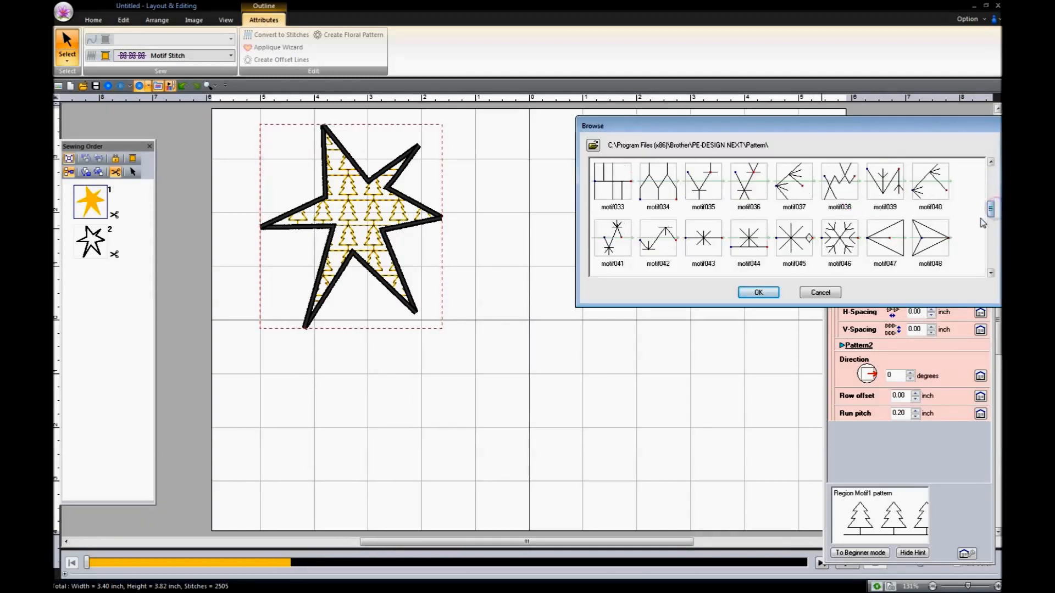
pyautogui.click(846, 246)
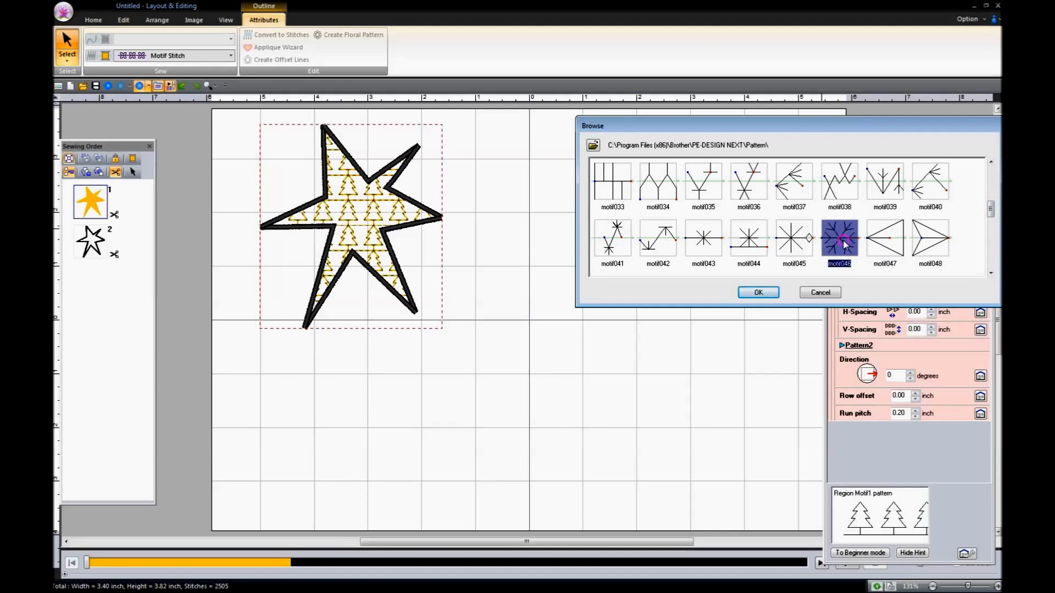
pyautogui.click(760, 296)
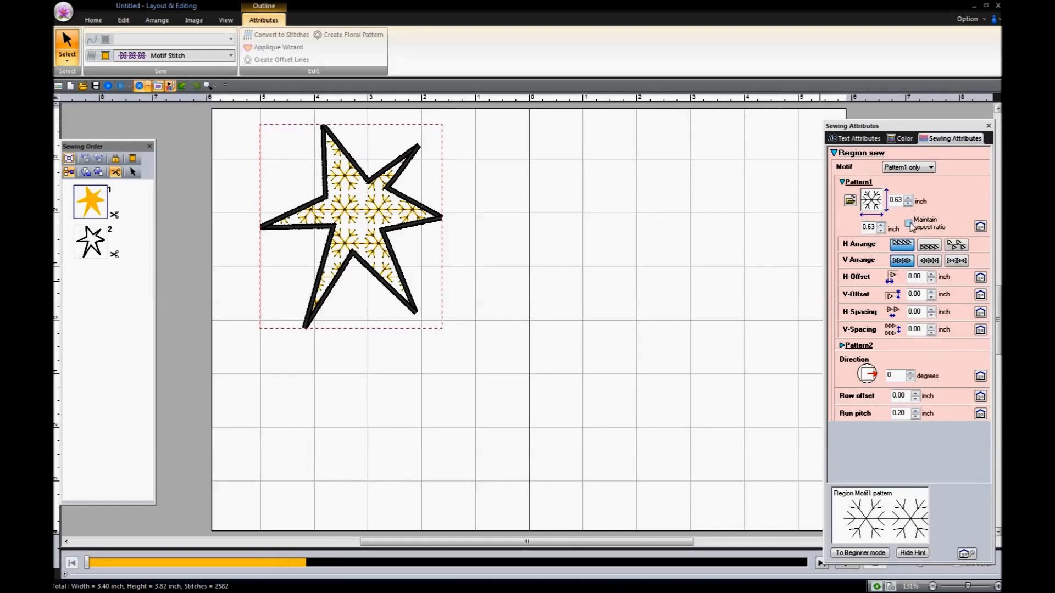
# - Maintain the snowflake motif's aspect ratio and resize it to 0.18 inch, then to 0.53 inch
pyautogui.click(909, 224)
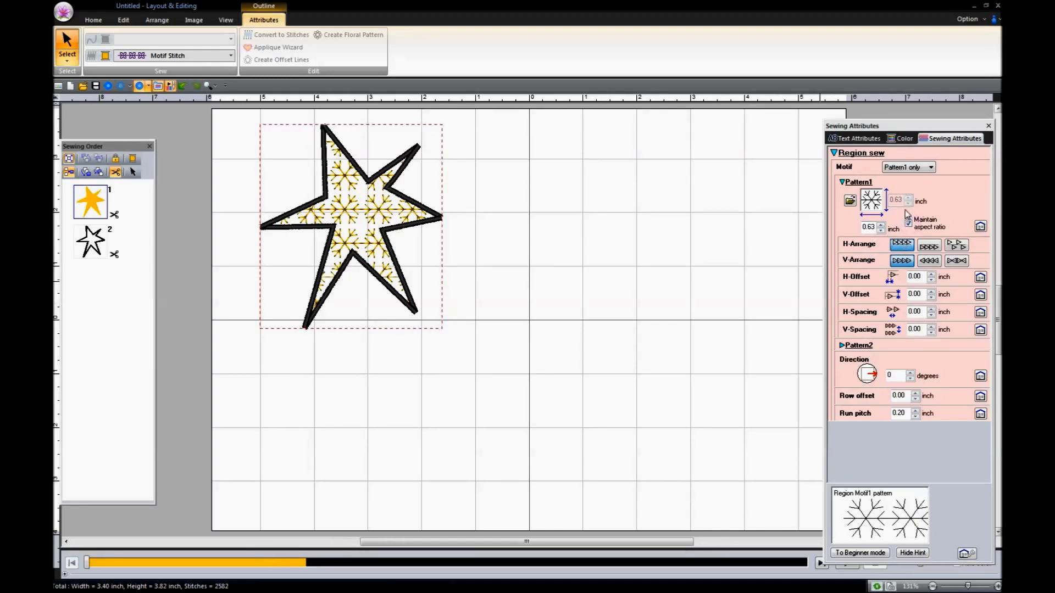
pyautogui.click(880, 230)
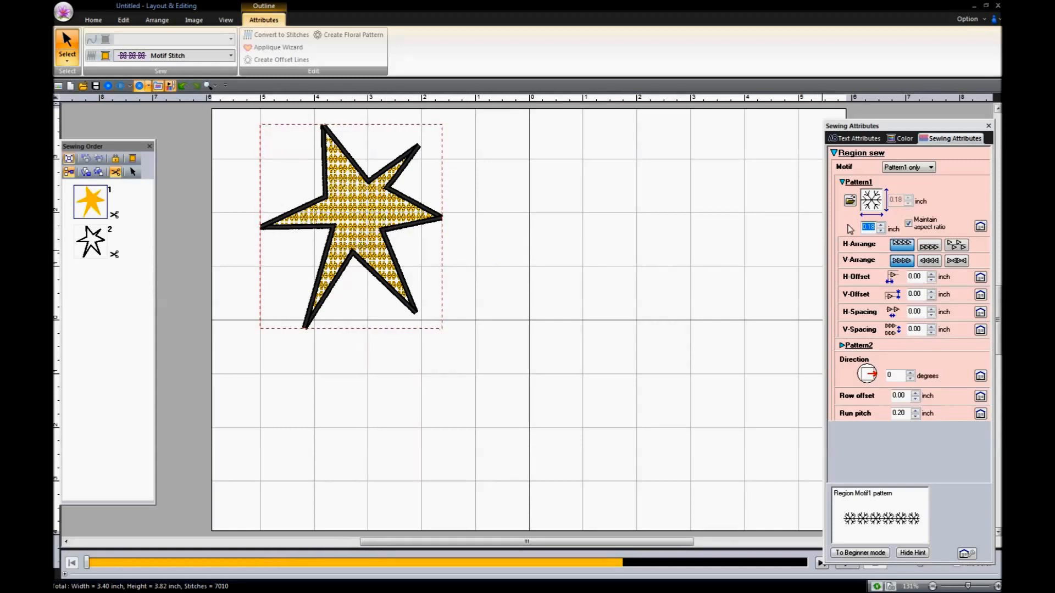
pyautogui.click(881, 226)
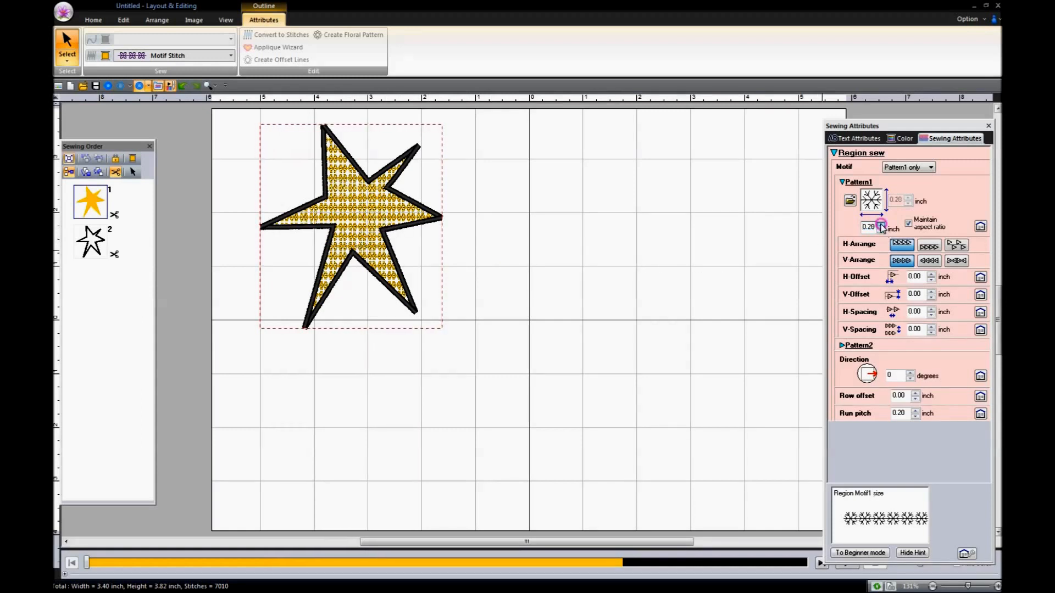
pyautogui.click(881, 225)
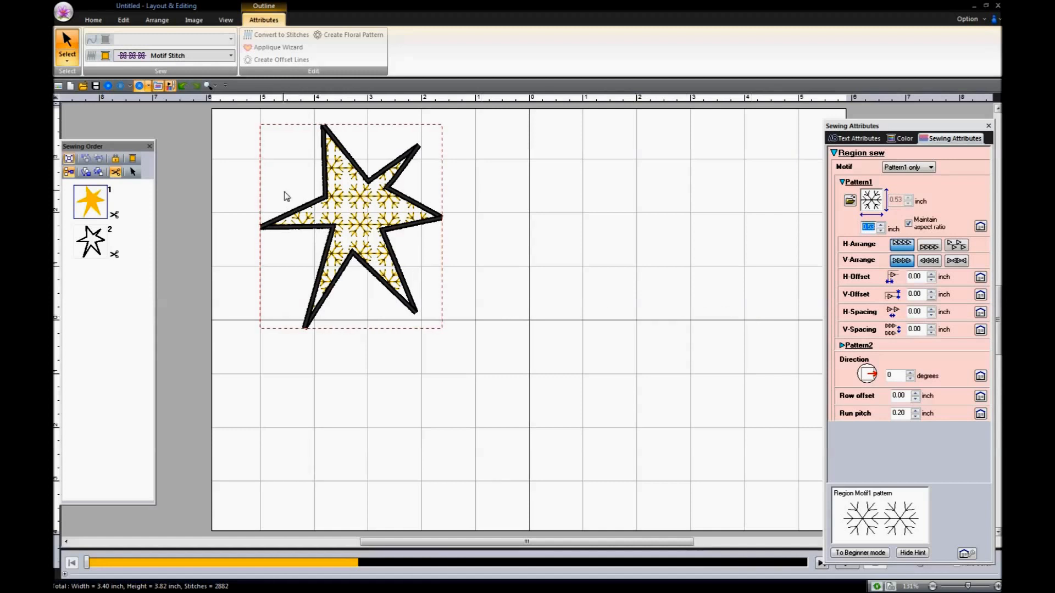
# - Change the star's fill to Cross Stitch and reduce the cross size to 0.06 inch
pyautogui.click(231, 55)
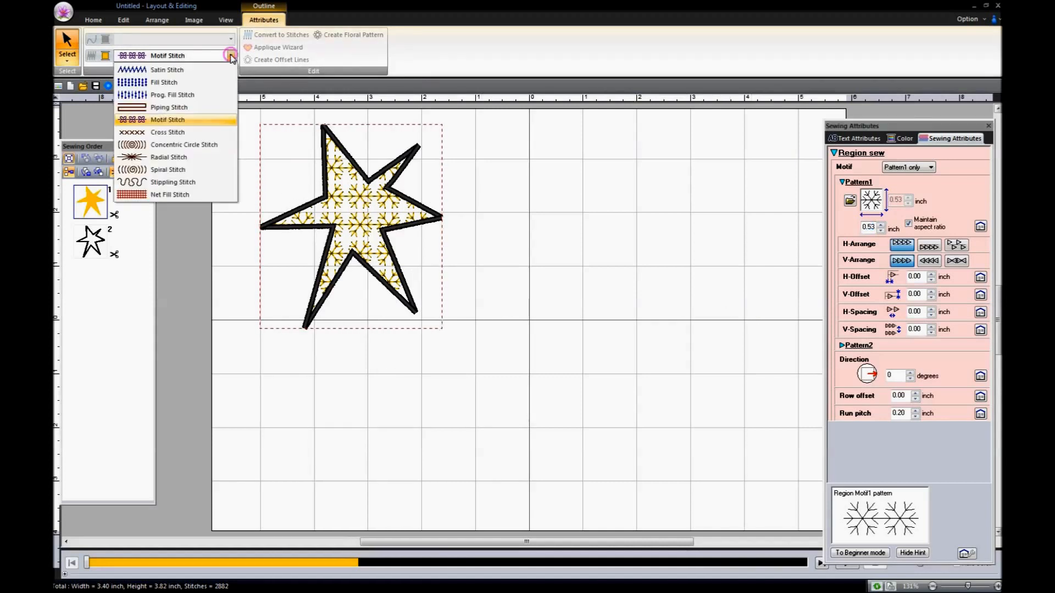
pyautogui.click(192, 133)
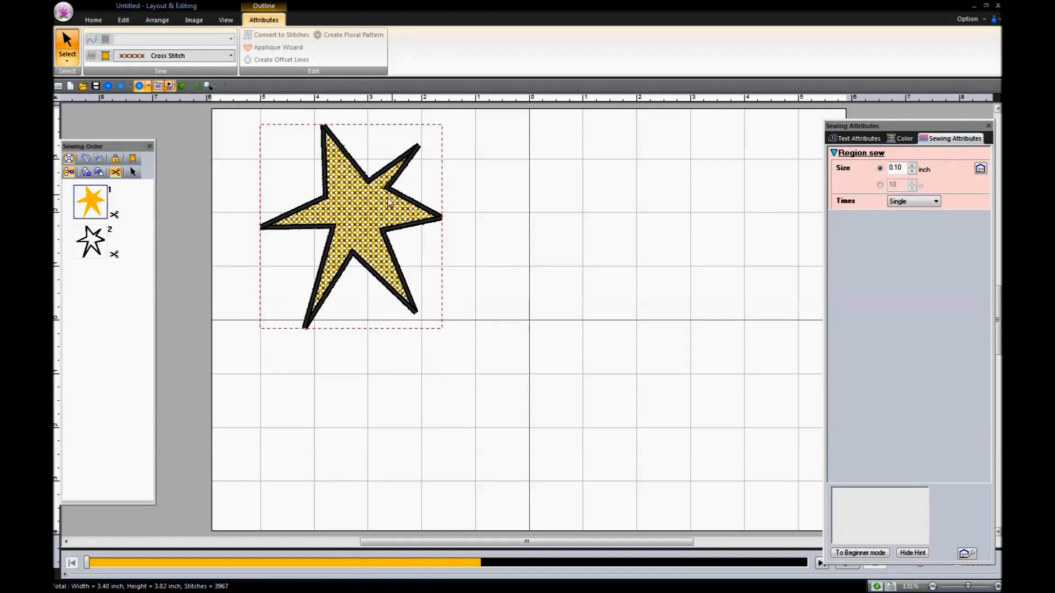
pyautogui.click(911, 172)
pyautogui.click(911, 172)
pyautogui.click(911, 173)
pyautogui.click(911, 172)
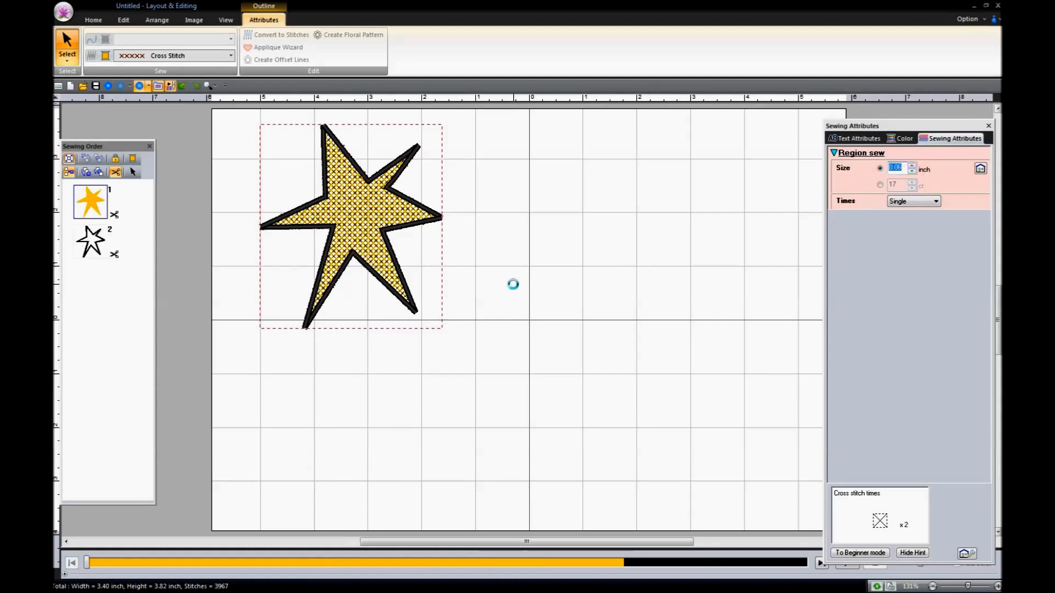
# - Enlarge the fill's cross stitch size to 0.18 inch
pyautogui.click(912, 166)
pyautogui.click(912, 166)
pyautogui.click(911, 166)
pyautogui.click(911, 166)
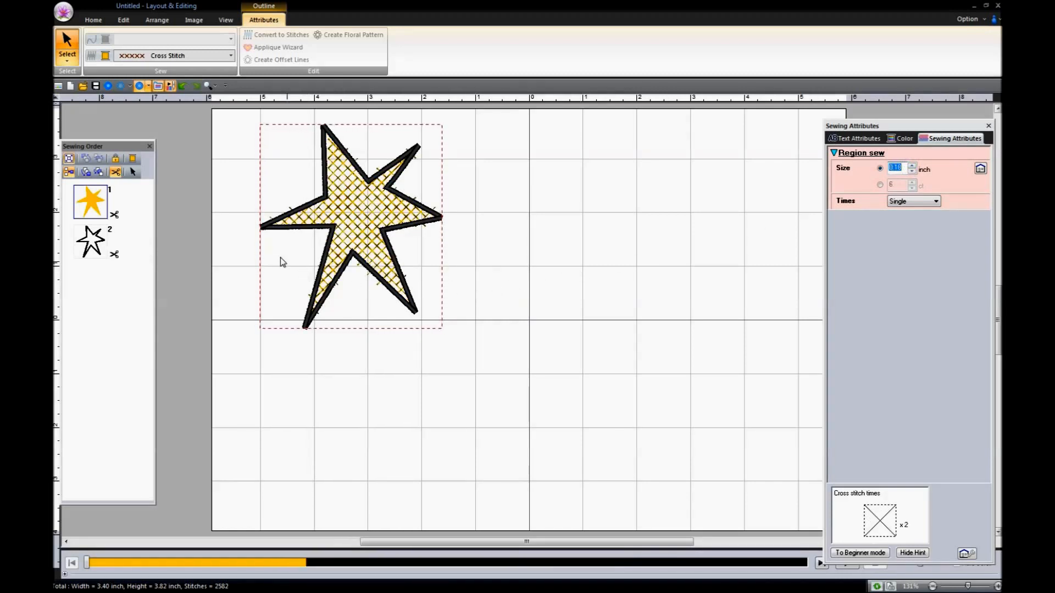
# - Change the star's fill to Concentric Circle Stitch and increase its run pitch to 0.39 inch
pyautogui.click(231, 56)
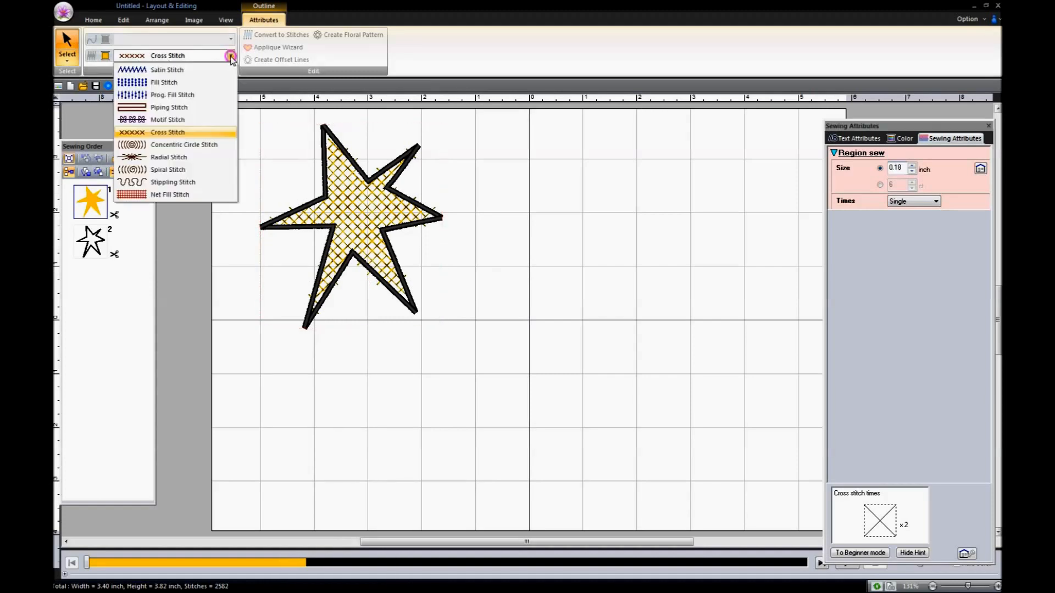
pyautogui.click(196, 146)
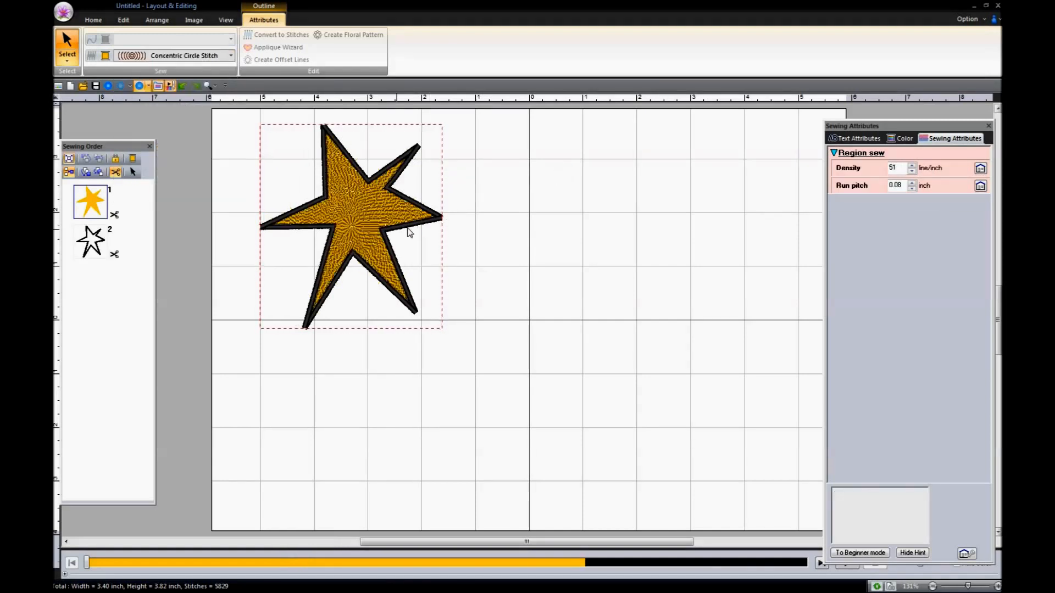
pyautogui.moveTo(893, 179)
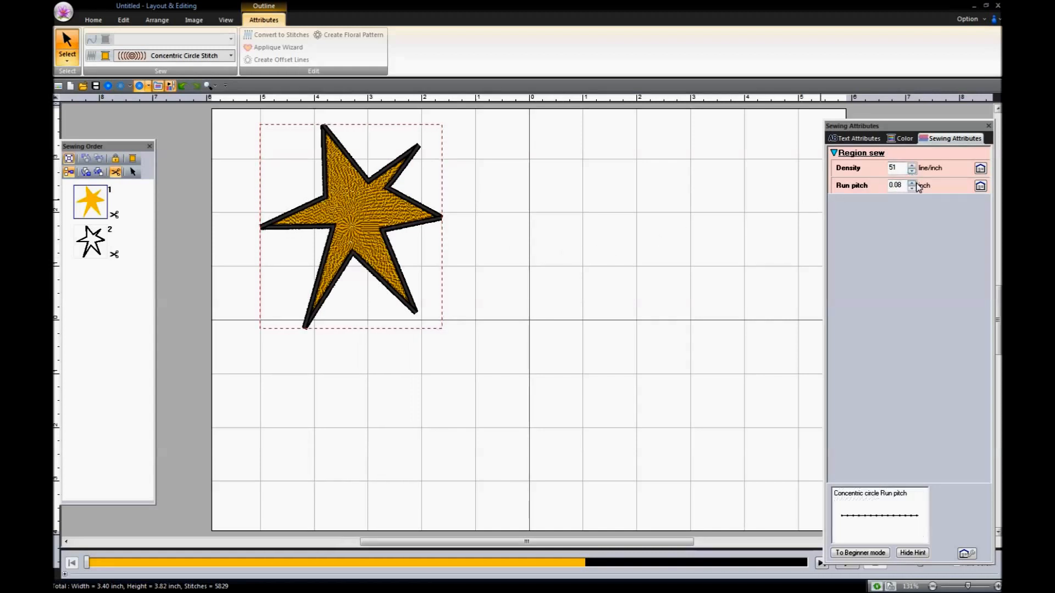
pyautogui.click(912, 183)
pyautogui.click(912, 183)
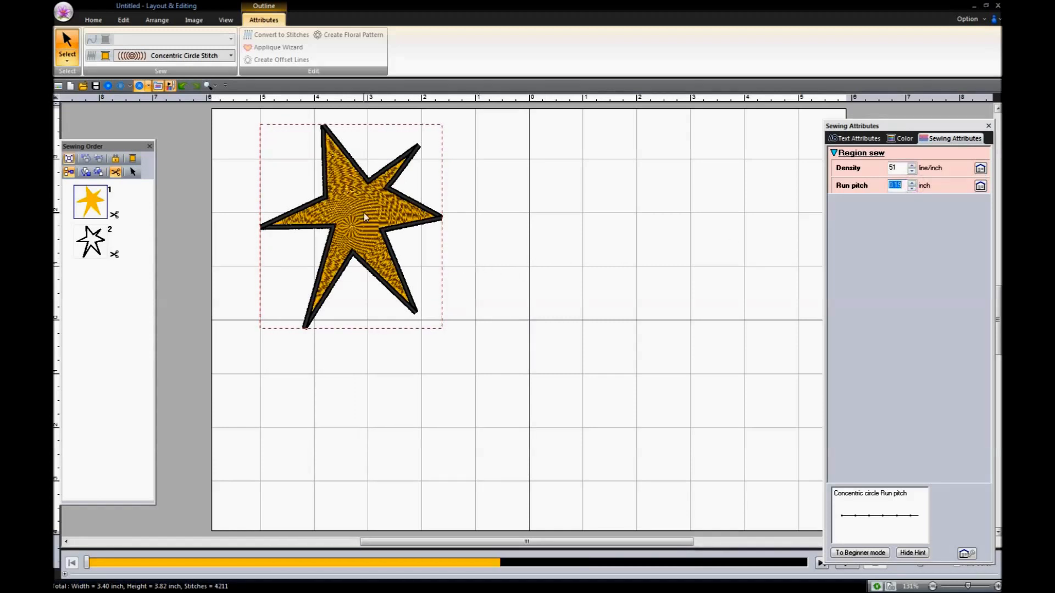
pyautogui.click(912, 182)
pyautogui.click(912, 185)
pyautogui.click(912, 185)
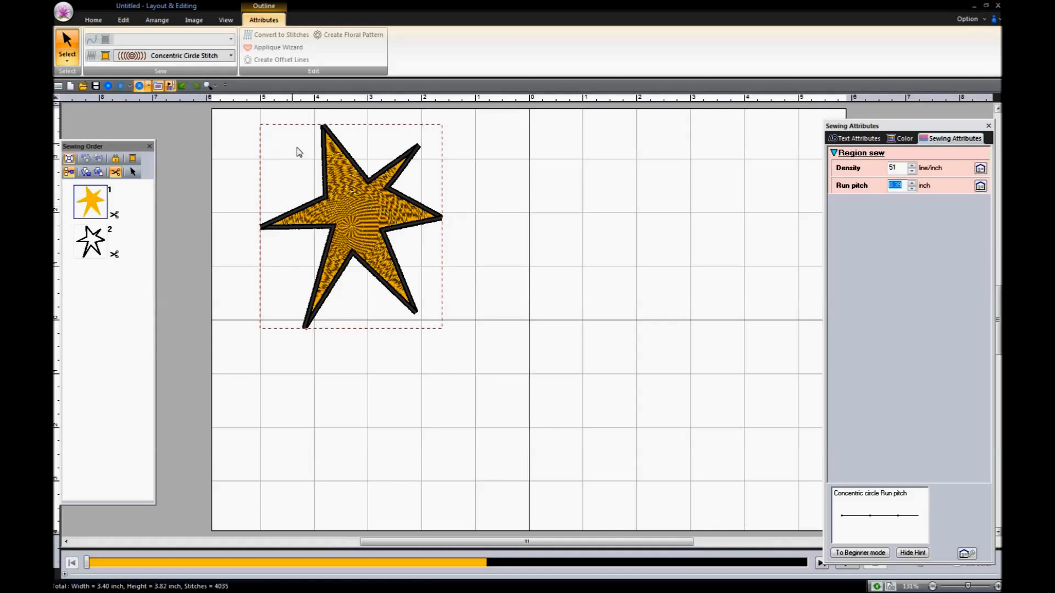
# - Change the star's fill to Radial Stitch, lower its density, then set the density to 41 line/inch
pyautogui.click(231, 57)
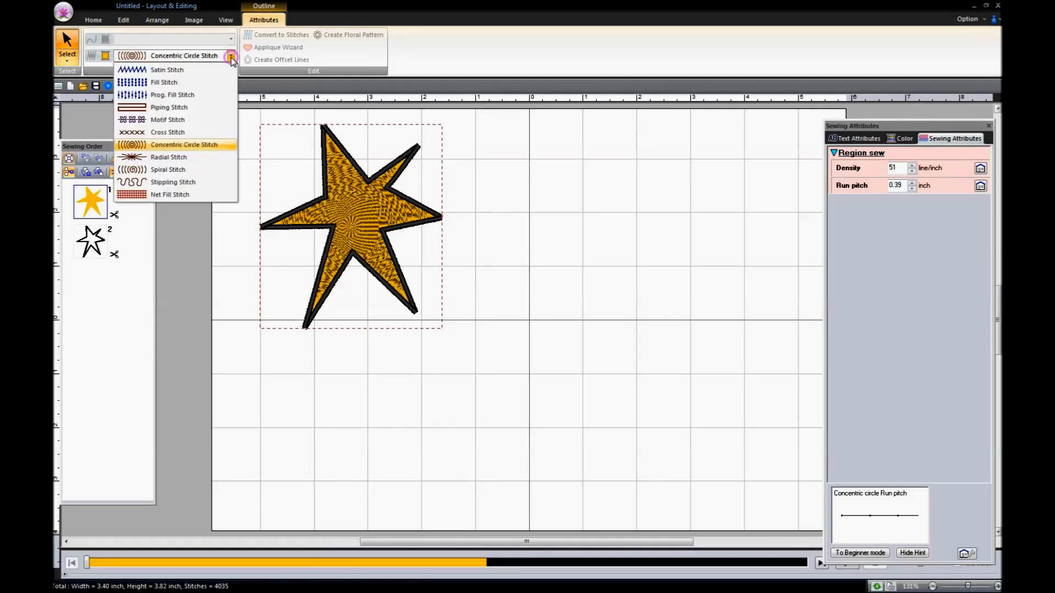
pyautogui.click(176, 157)
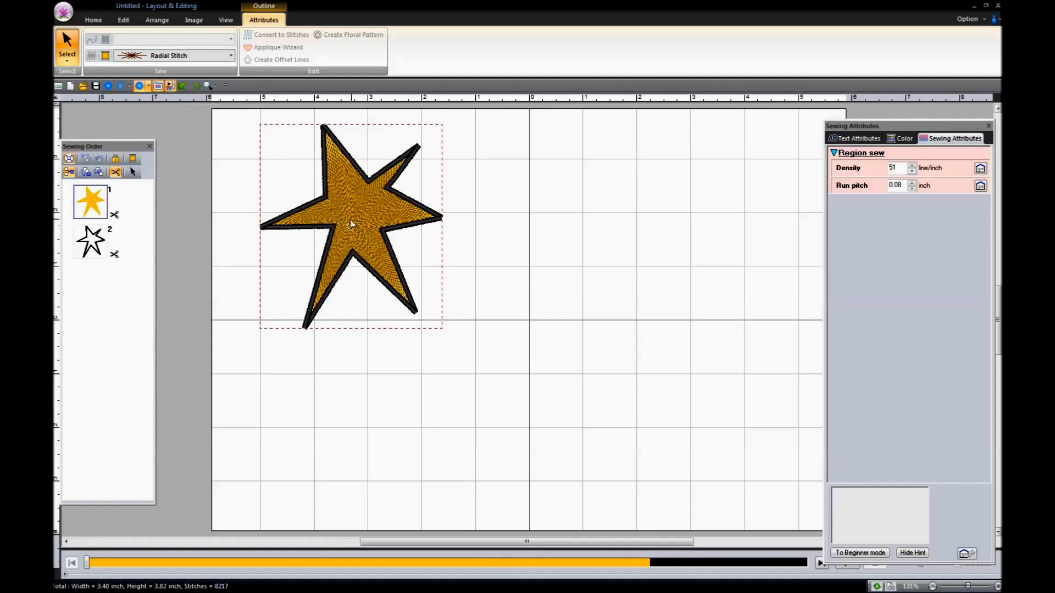
pyautogui.click(911, 171)
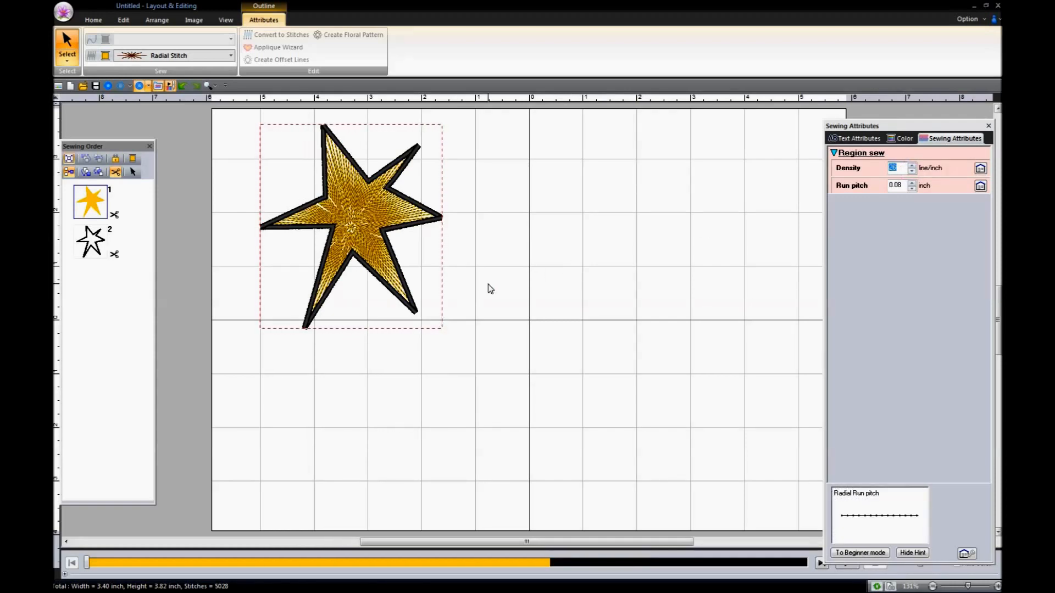
pyautogui.click(912, 166)
pyautogui.click(912, 166)
pyautogui.click(912, 166)
pyautogui.click(912, 166)
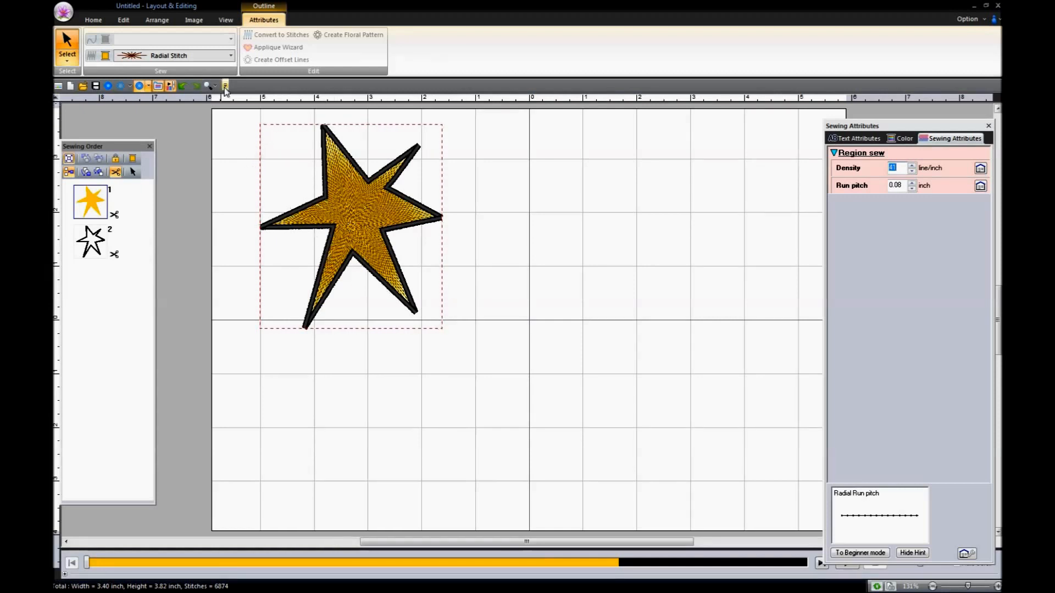
# - Change the star's fill to Spiral Stitch with density 60 line/inch, and set the run pitch to 0.04, then 0.39 inch
pyautogui.click(231, 57)
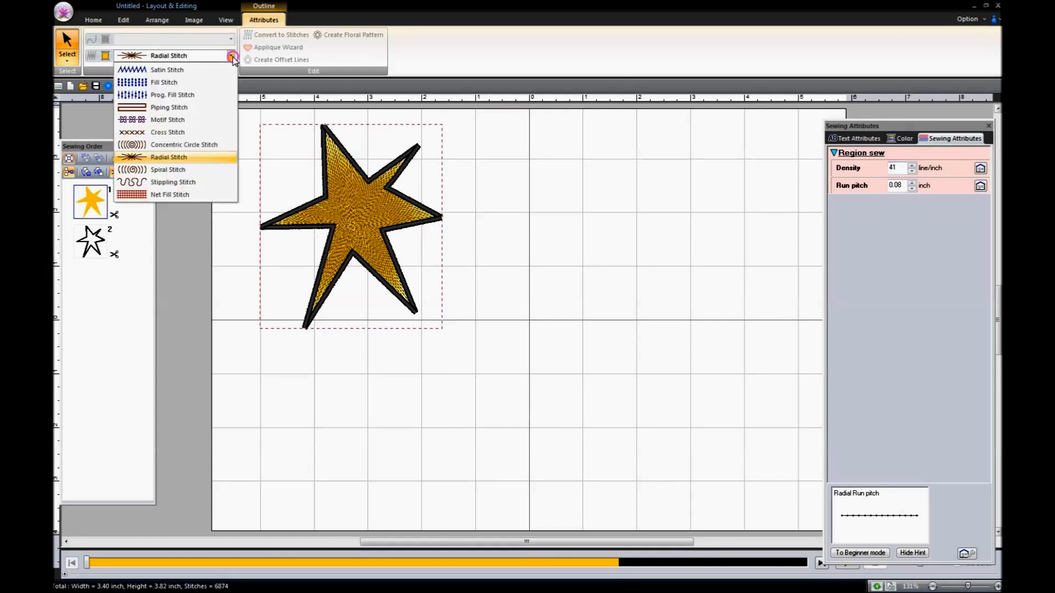
pyautogui.click(197, 171)
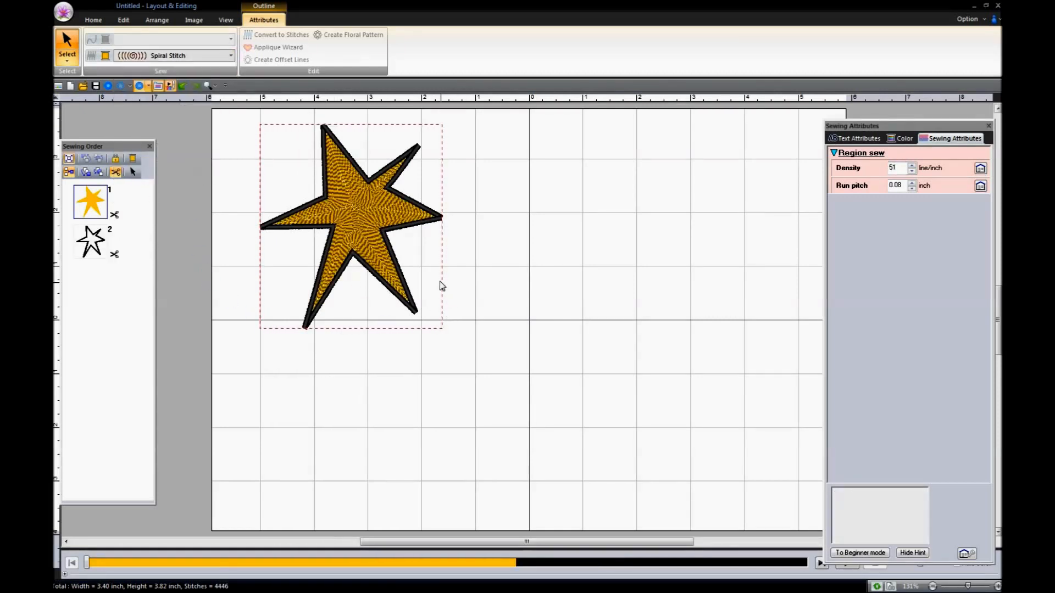
pyautogui.click(912, 166)
pyautogui.click(912, 165)
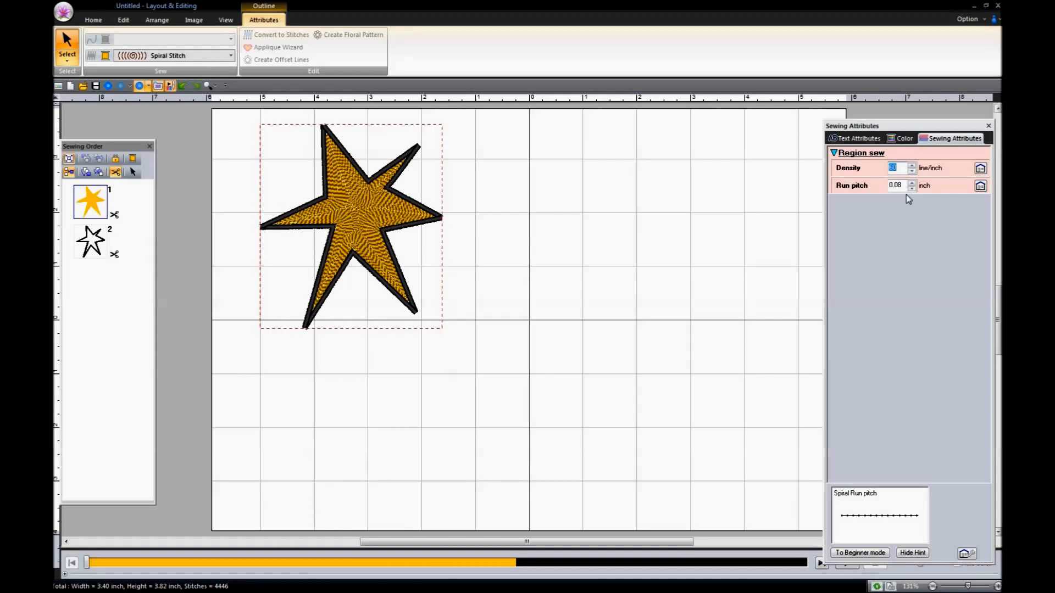
pyautogui.click(912, 189)
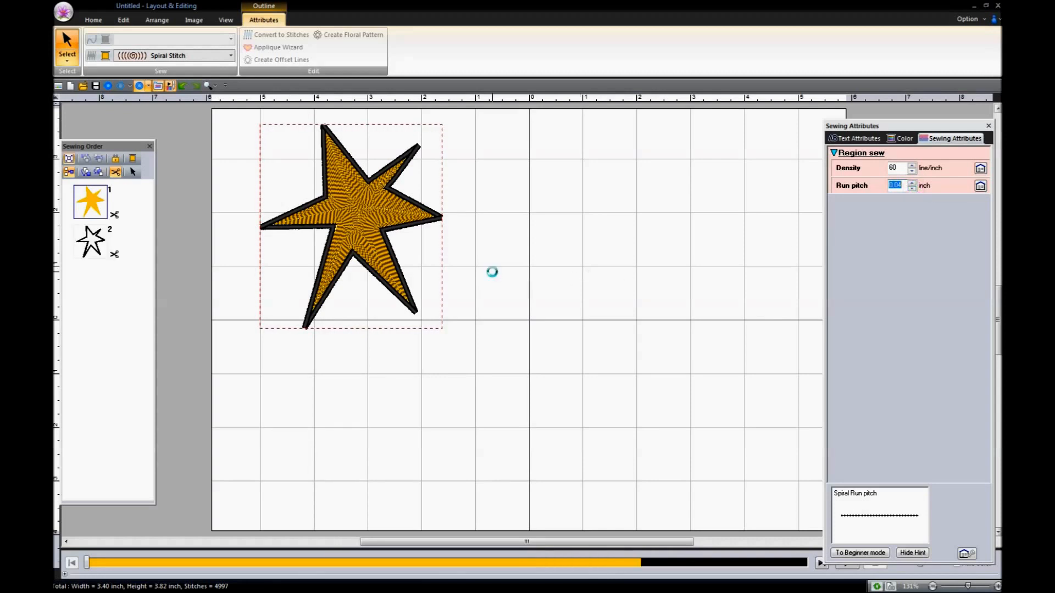
pyautogui.click(911, 183)
pyautogui.moveTo(911, 185); pyautogui.dragTo(912, 186)
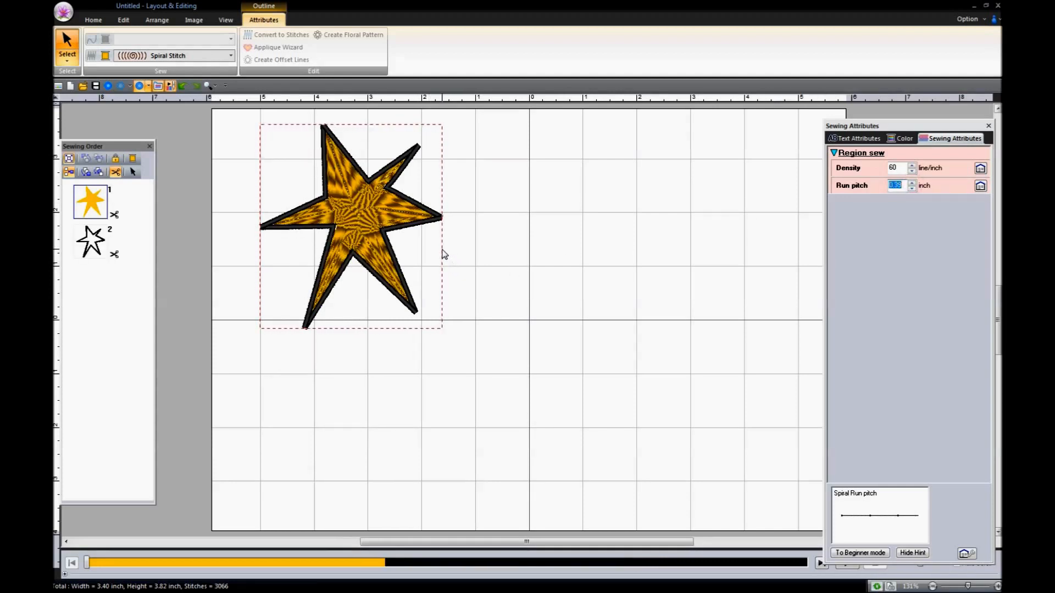
# - Change the star's fill to Stippling Stitch with a run pitch of 0.04 inch and spacing of 0.08 inch
pyautogui.click(230, 56)
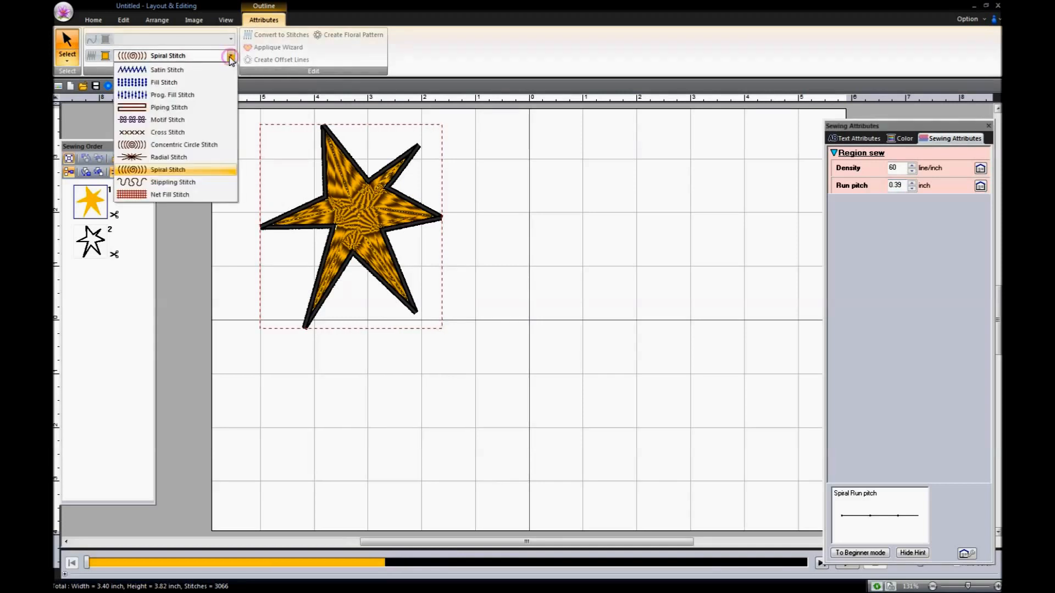
pyautogui.click(192, 182)
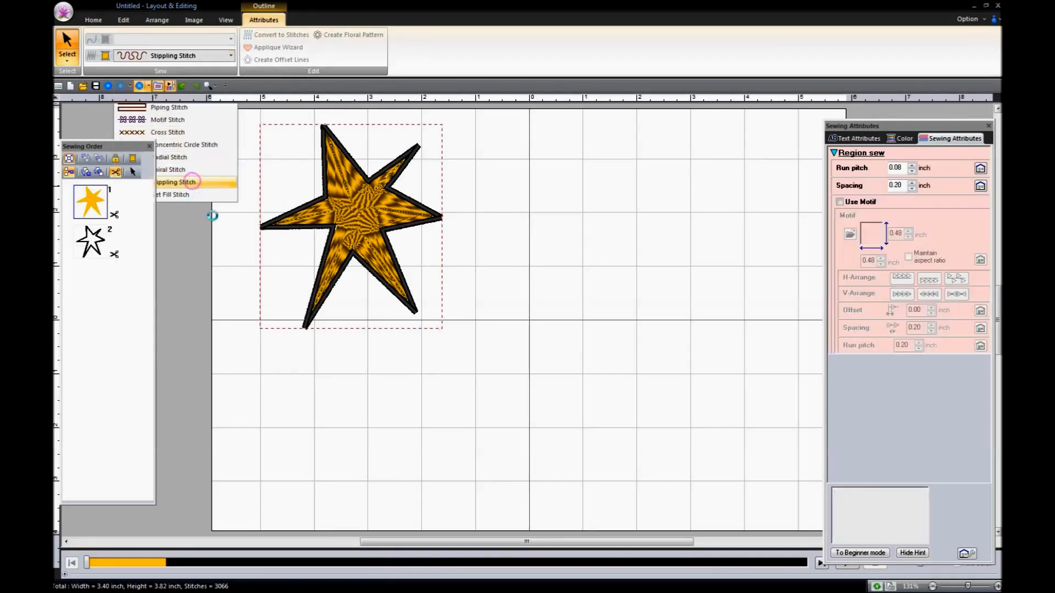
pyautogui.click(912, 172)
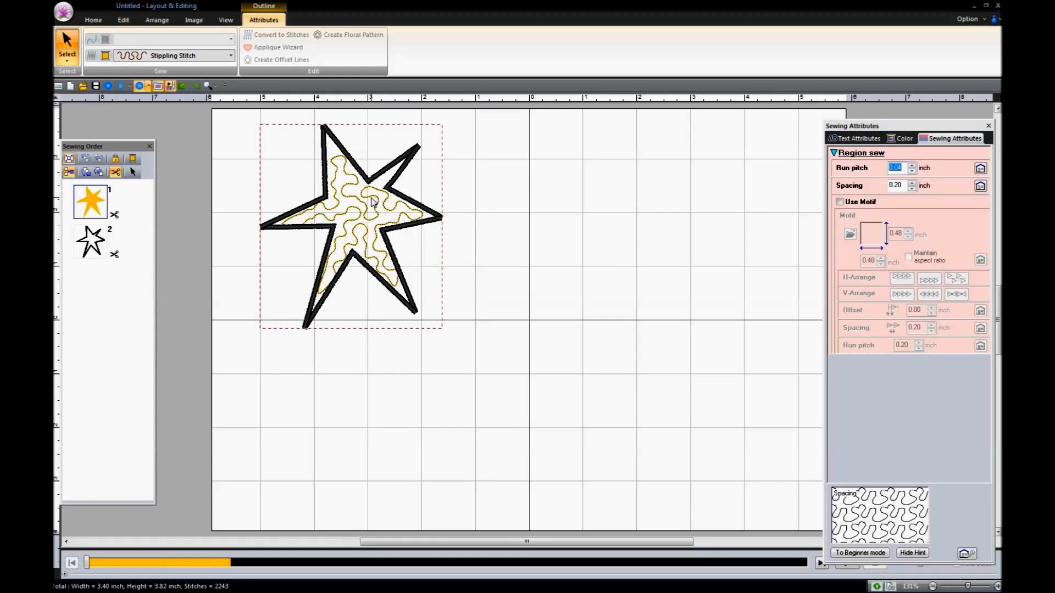
pyautogui.click(912, 189)
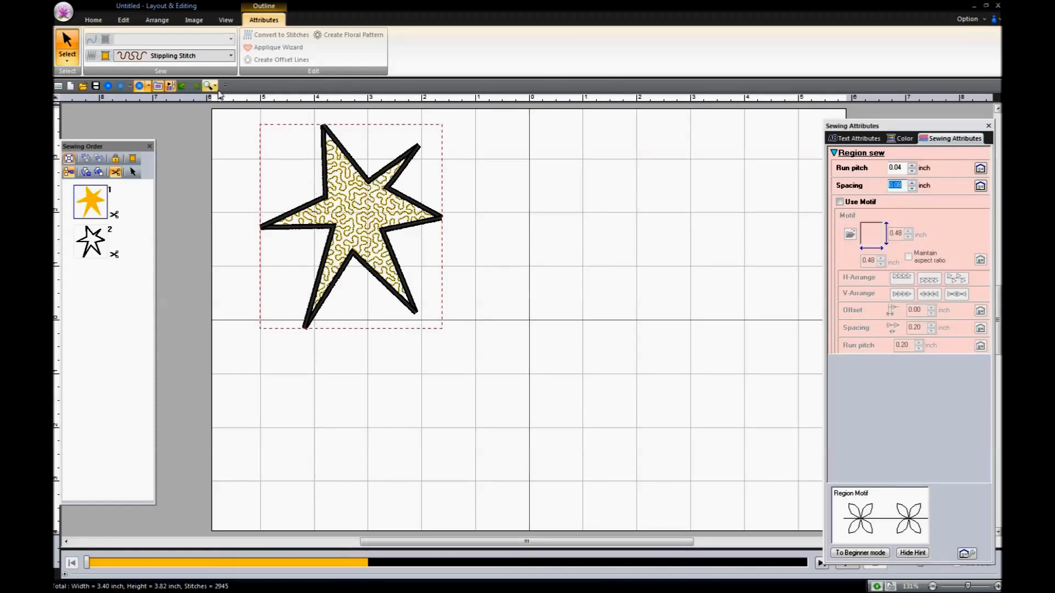
# - Change the star's fill to Net Fill Stitch and check its sewing attributes
pyautogui.click(230, 56)
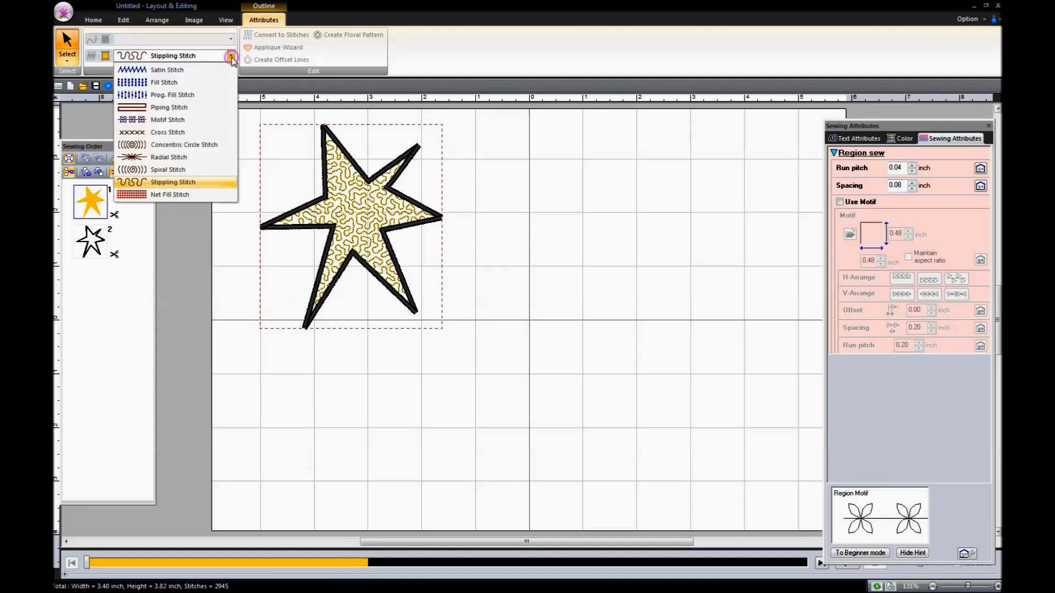
pyautogui.click(196, 195)
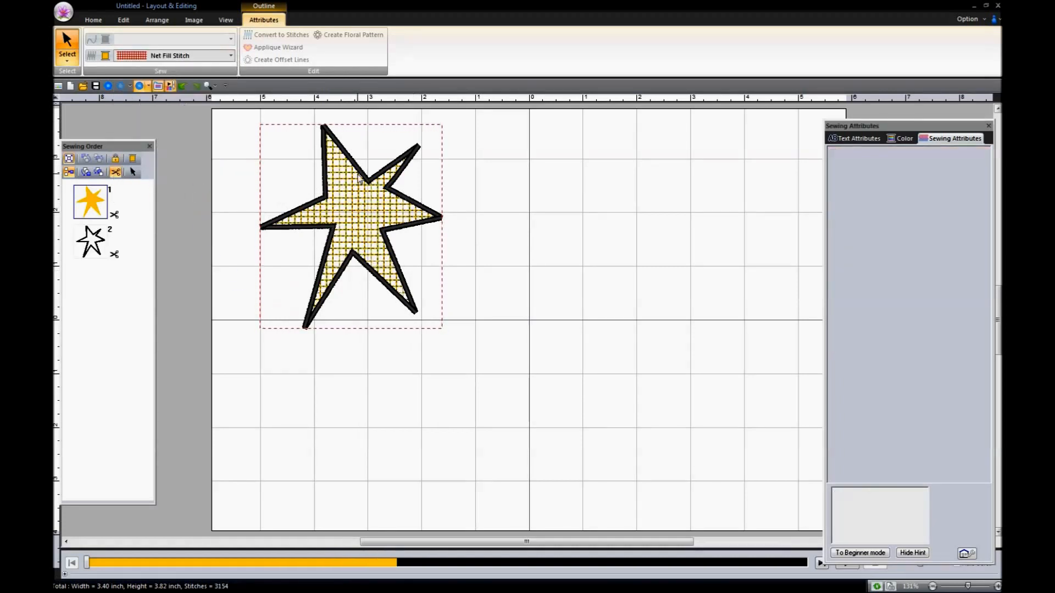
pyautogui.click(941, 141)
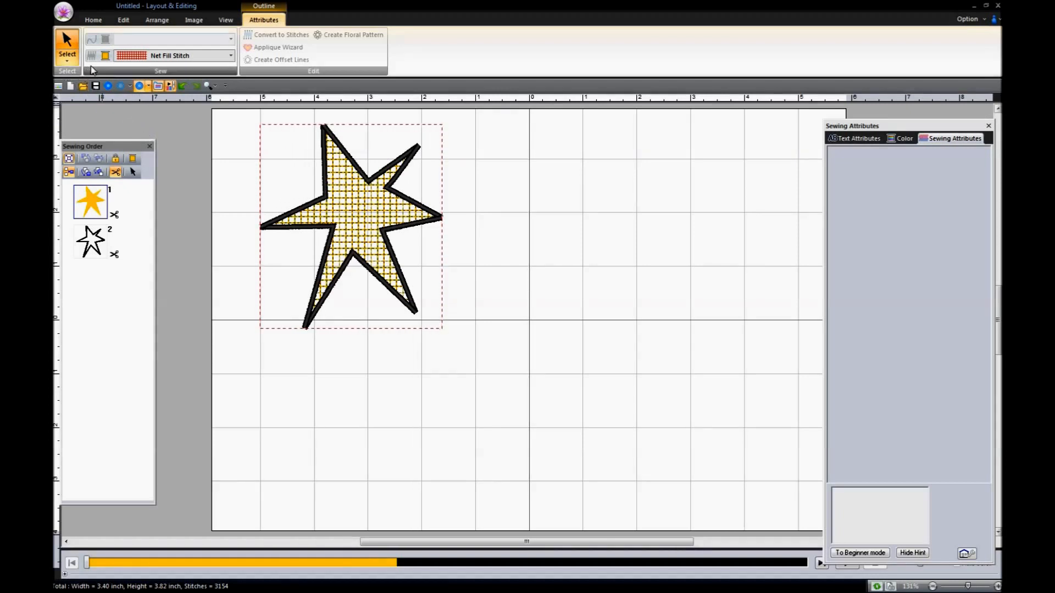
pyautogui.click(89, 249)
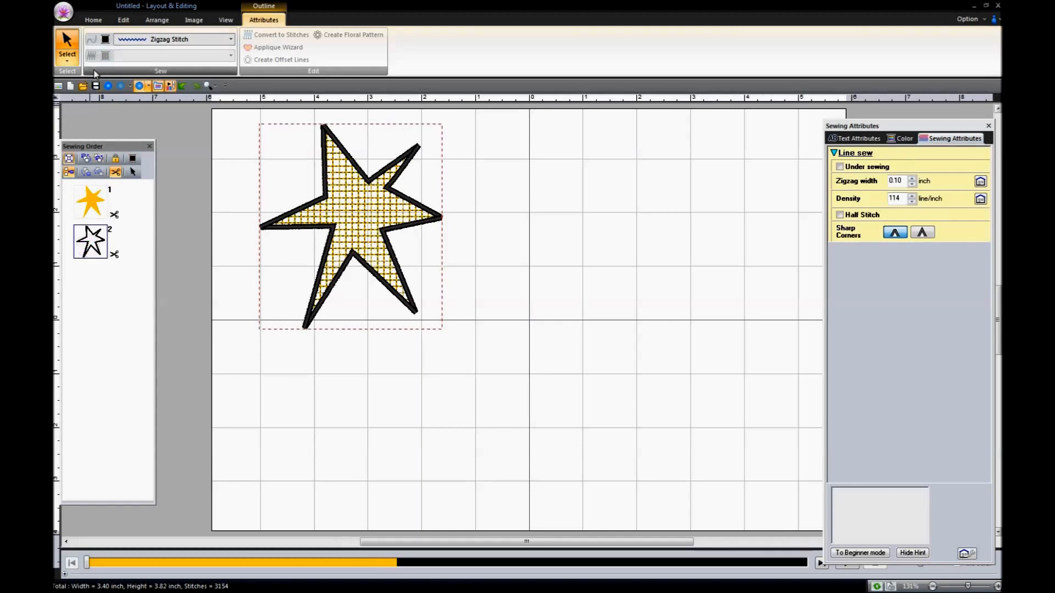
pyautogui.click(230, 39)
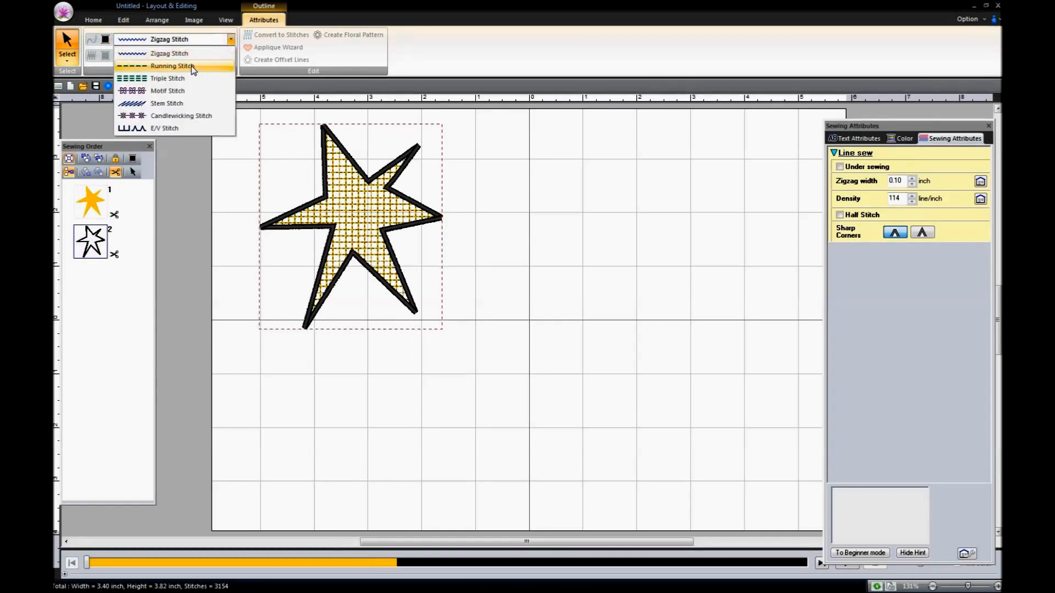
pyautogui.click(112, 189)
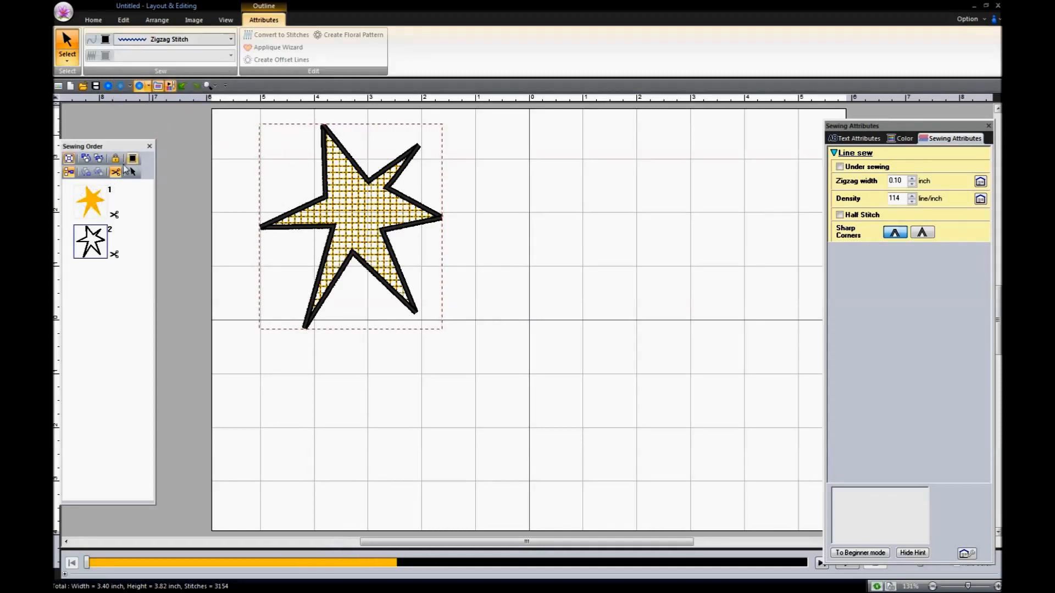
# - Change the star's fill region to Fill Stitch
pyautogui.click(91, 202)
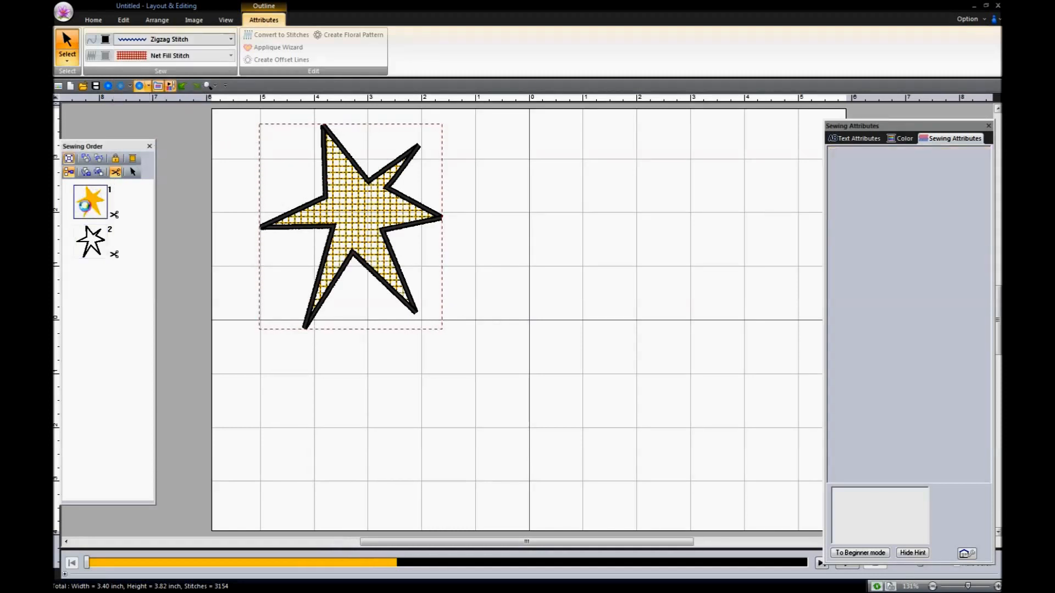
pyautogui.click(231, 56)
pyautogui.click(175, 79)
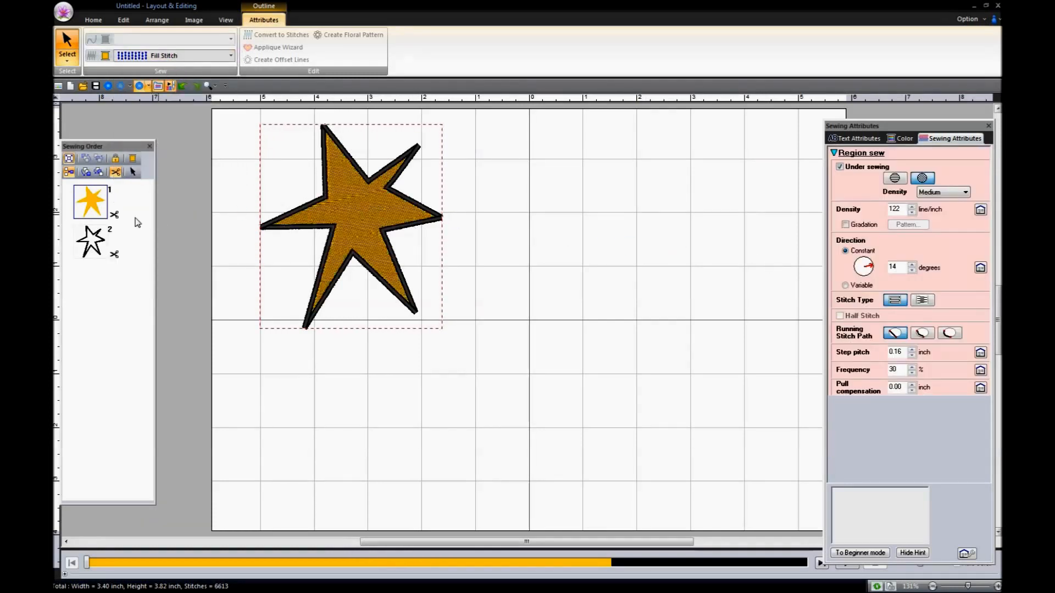
# - Change the star's outline to Running Stitch and reduce its run pitch to 0.04 inch
pyautogui.click(99, 244)
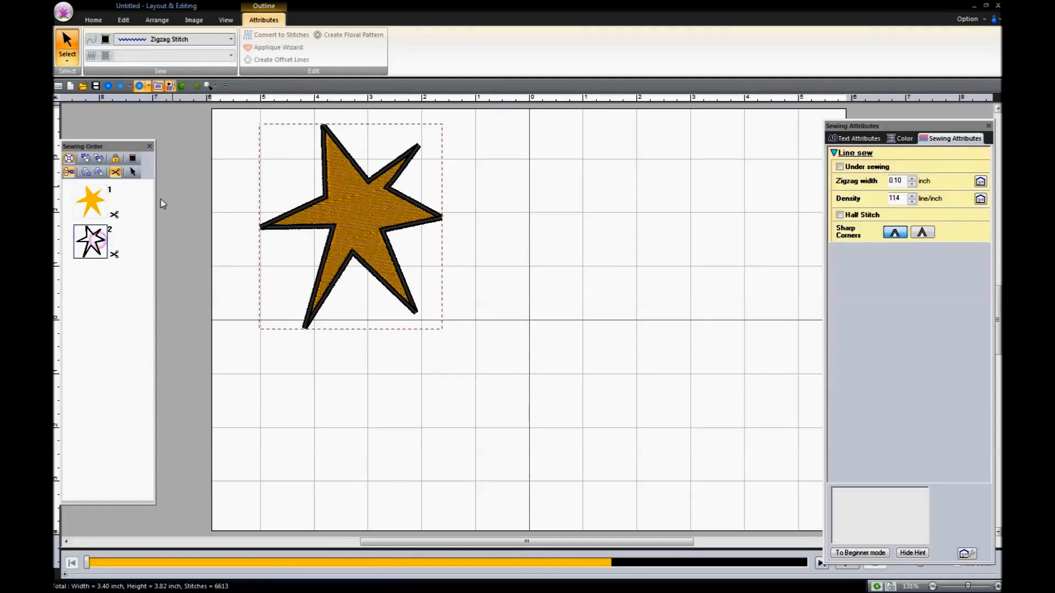
pyautogui.click(231, 40)
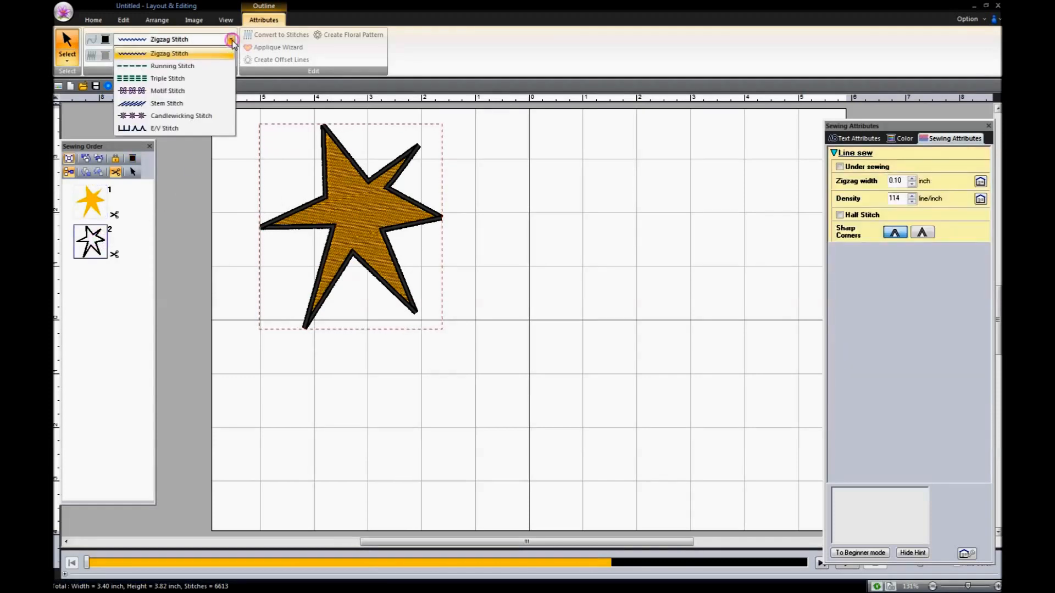
pyautogui.click(181, 65)
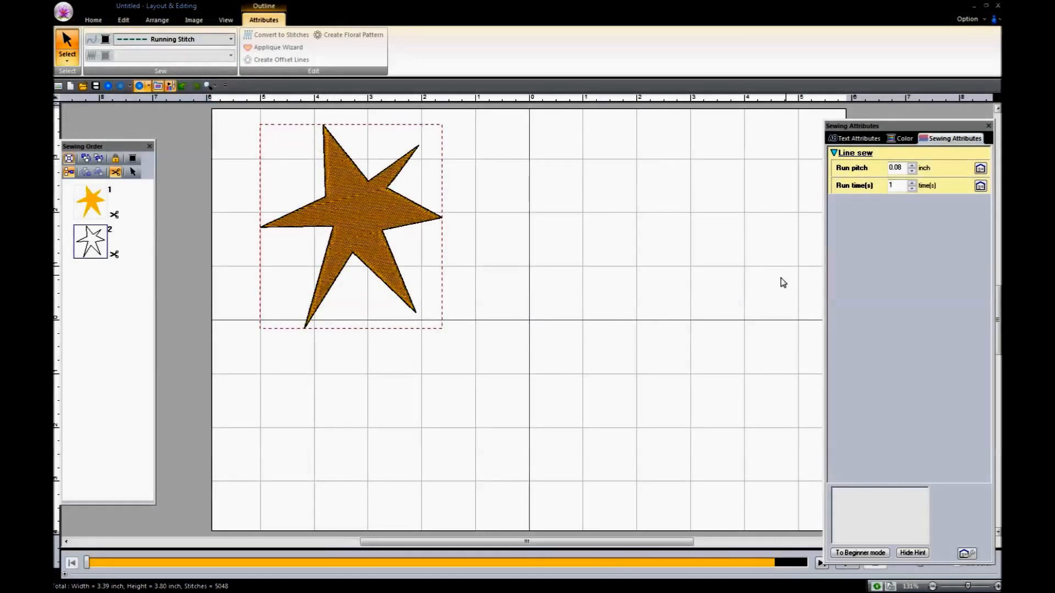
pyautogui.click(911, 172)
pyautogui.click(911, 172)
pyautogui.click(912, 172)
pyautogui.click(911, 172)
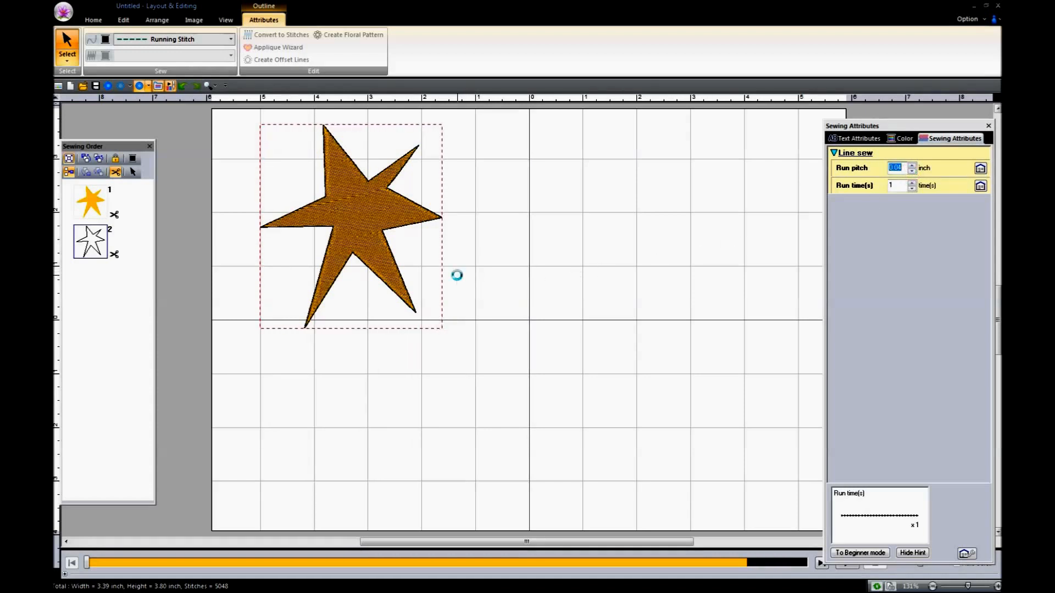
# - Increase the outline's Running Stitch run pitch to 0.09 inch
pyautogui.click(912, 165)
pyautogui.click(912, 165)
pyautogui.click(912, 165)
pyautogui.click(911, 165)
pyautogui.click(911, 165)
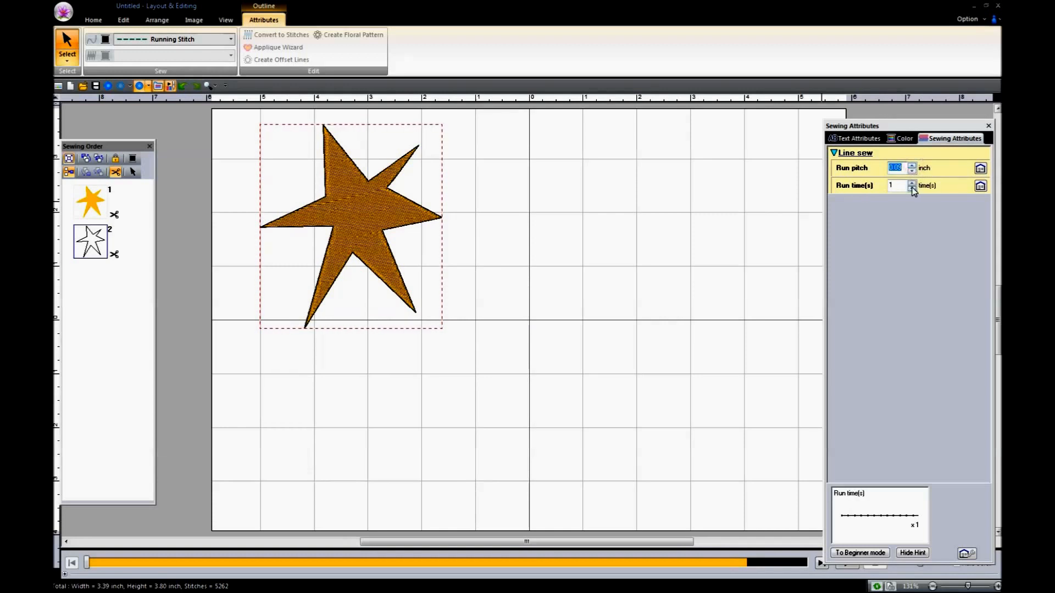
# - Raise the outline's run times to 5, then set them back to 1
pyautogui.click(912, 183)
pyautogui.click(911, 183)
pyautogui.click(911, 183)
pyautogui.click(911, 183)
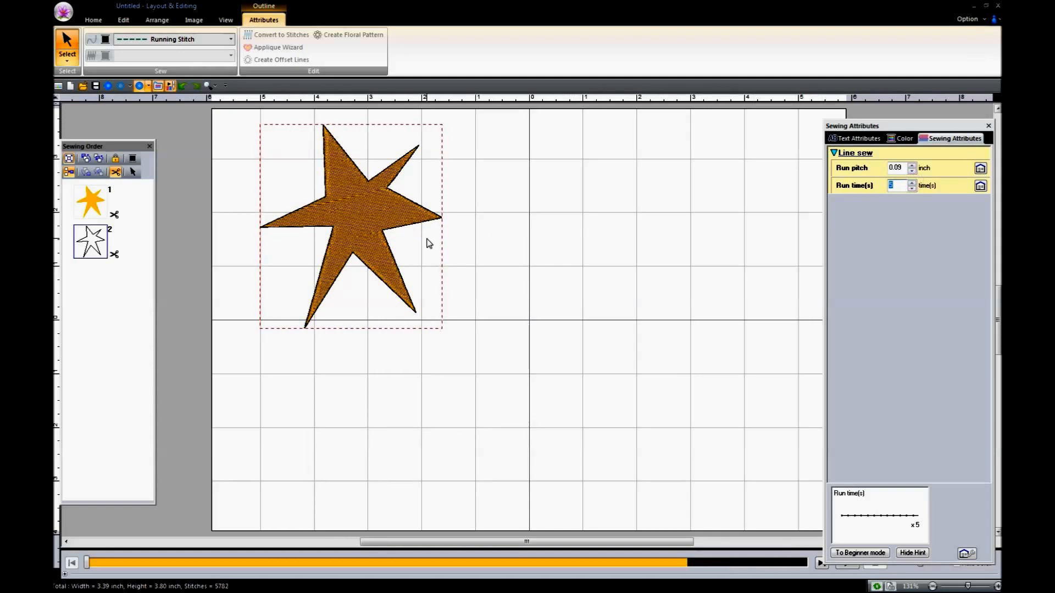
pyautogui.click(911, 188)
pyautogui.click(911, 188)
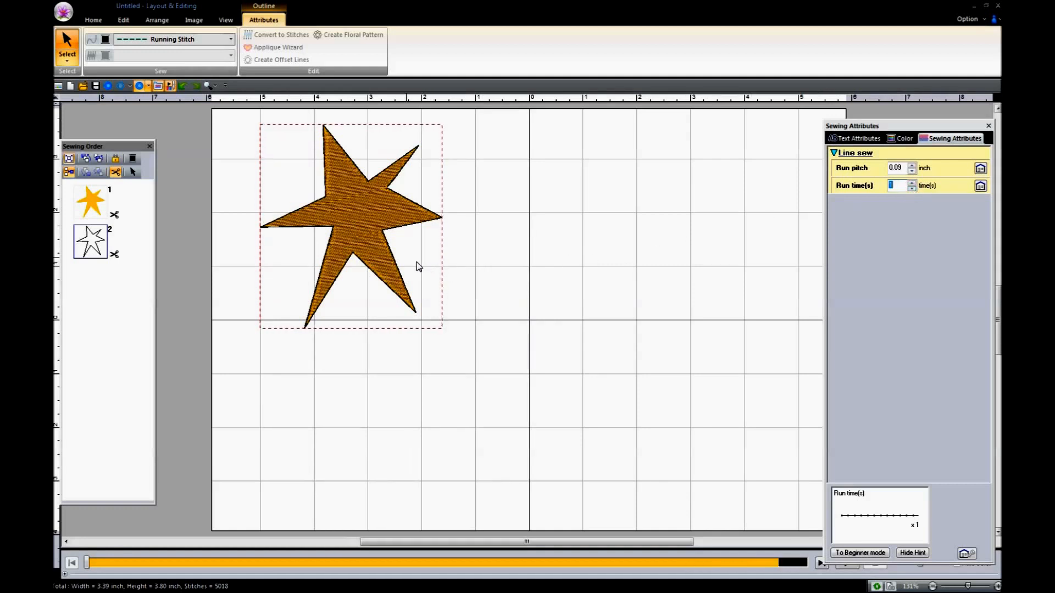
# - Change the star's outline to Triple Stitch and set its run pitch to 0.06 inch
pyautogui.click(231, 39)
pyautogui.click(177, 79)
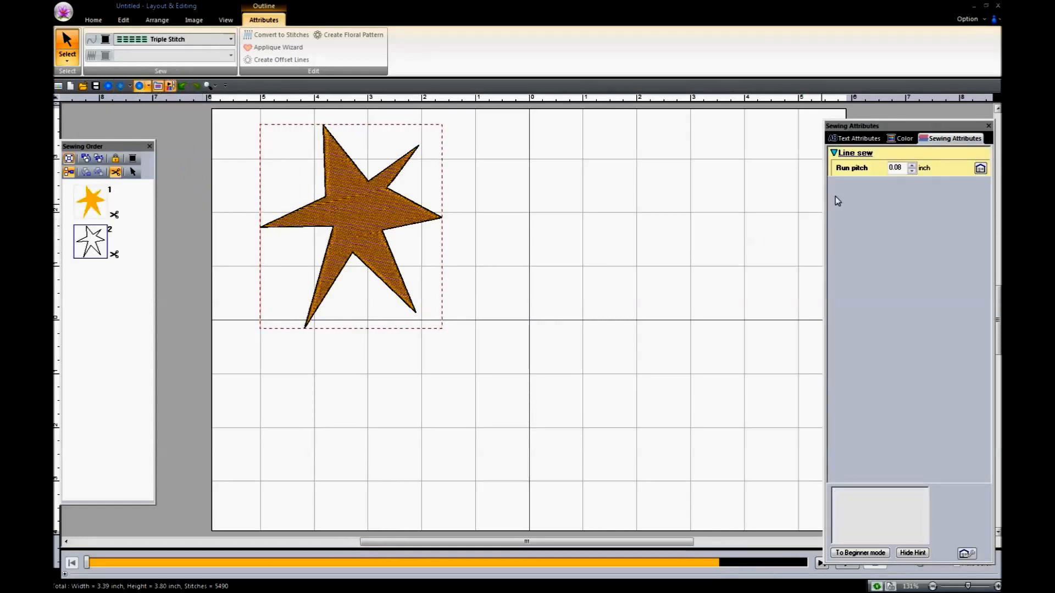
pyautogui.click(912, 167)
pyautogui.click(912, 171)
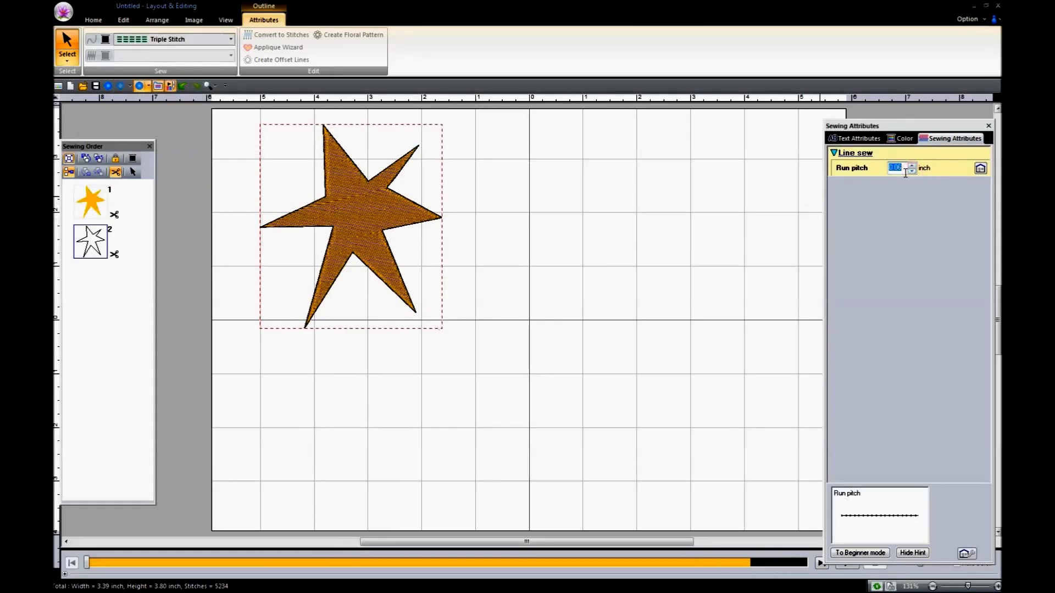
# - Change the star's outline to Motif Stitch with the aspect ratio maintained, and apply the motif059 pattern
pyautogui.click(231, 40)
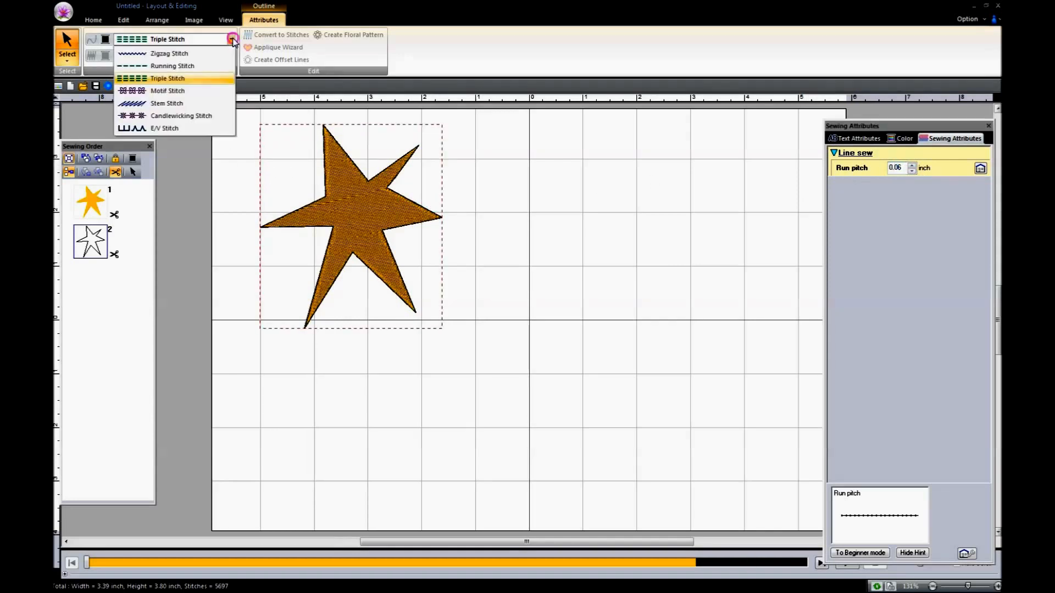
pyautogui.click(180, 91)
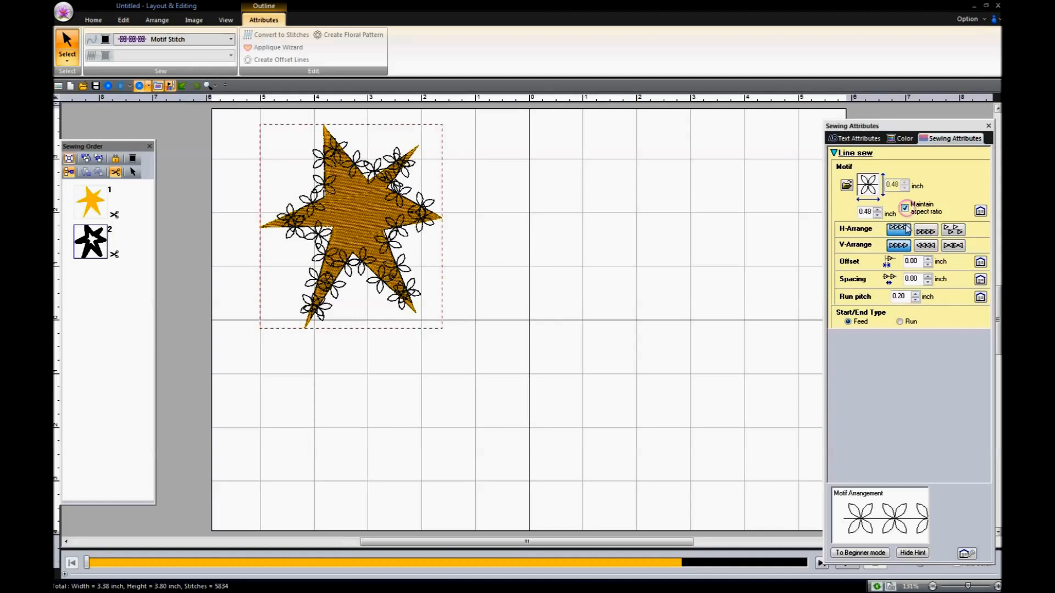
pyautogui.click(848, 187)
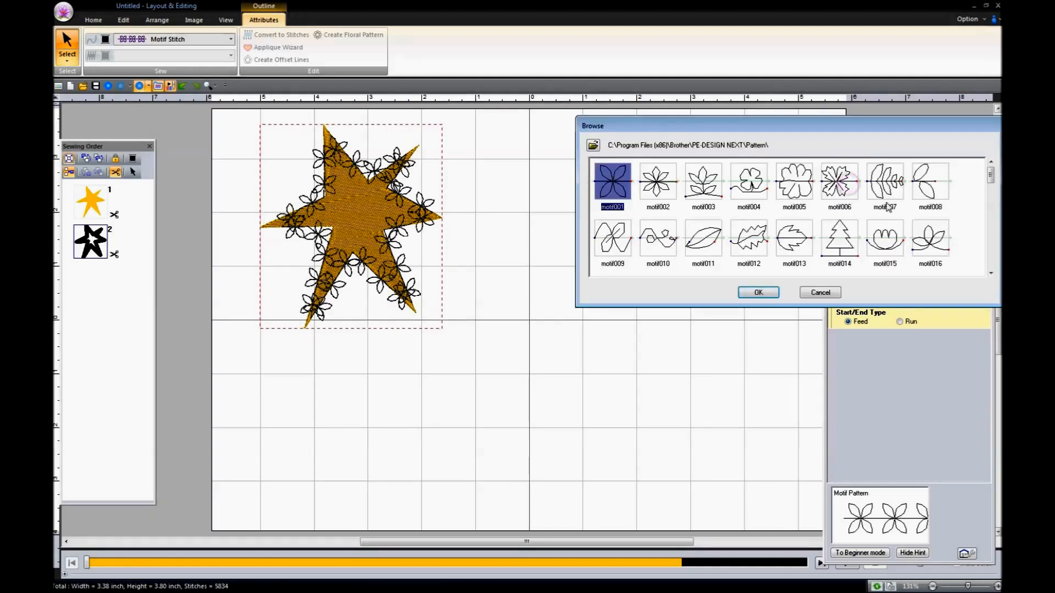
pyautogui.moveTo(990, 180); pyautogui.dragTo(990, 206)
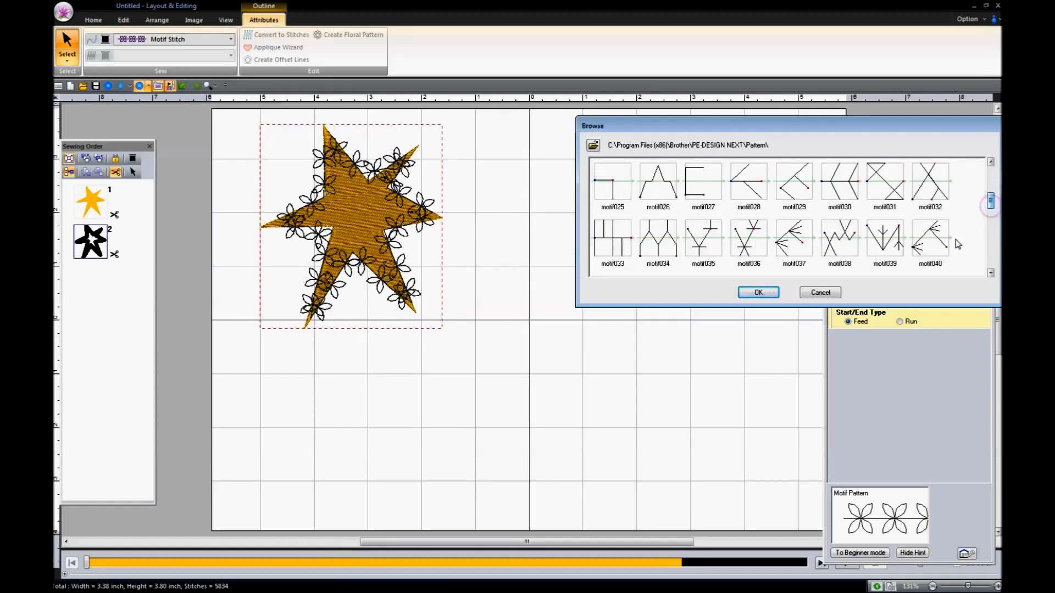
pyautogui.click(990, 274)
pyautogui.click(991, 274)
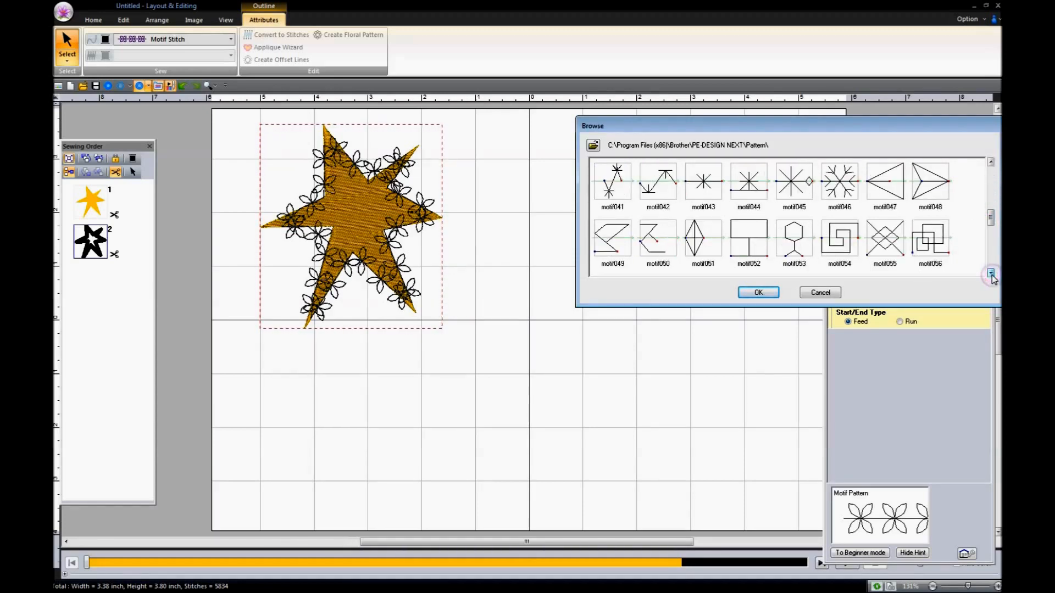
pyautogui.click(990, 273)
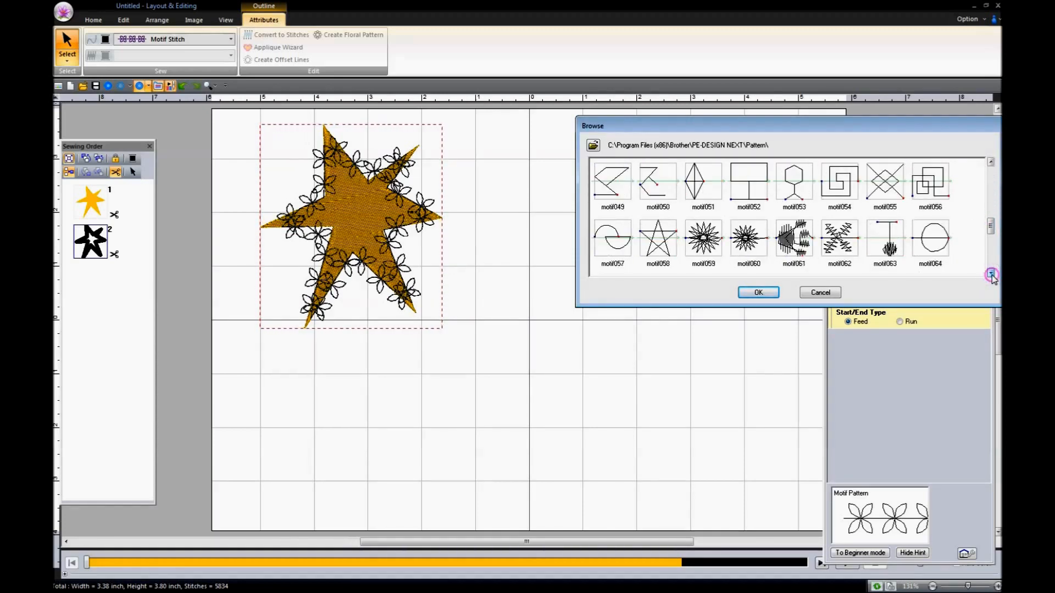
pyautogui.click(702, 250)
pyautogui.click(759, 292)
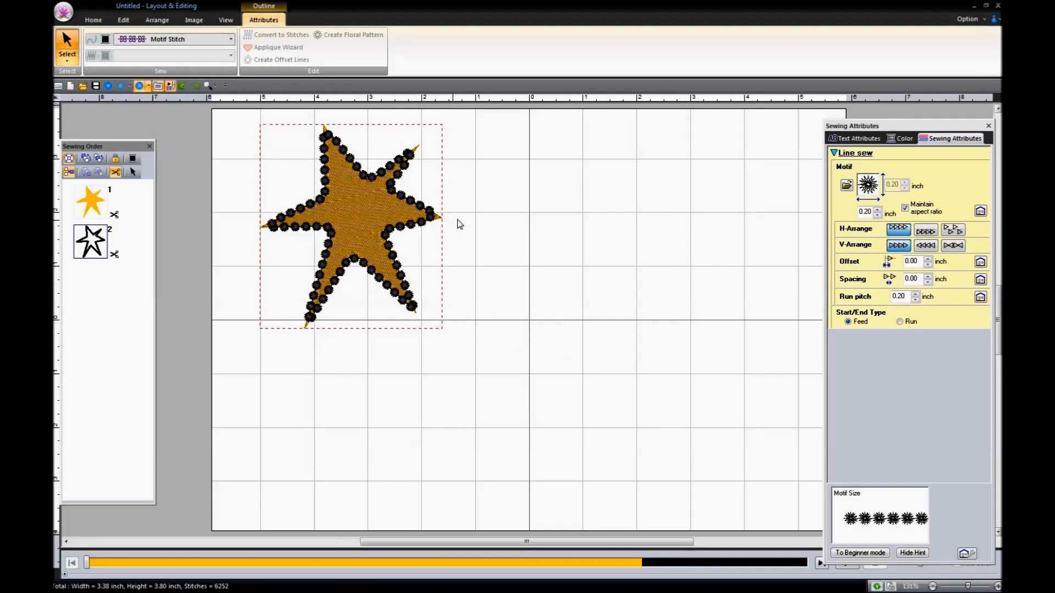
# - Reduce the outline's motif size to 0.12 inch
pyautogui.click(877, 215)
pyautogui.click(878, 215)
pyautogui.click(877, 214)
pyautogui.click(877, 215)
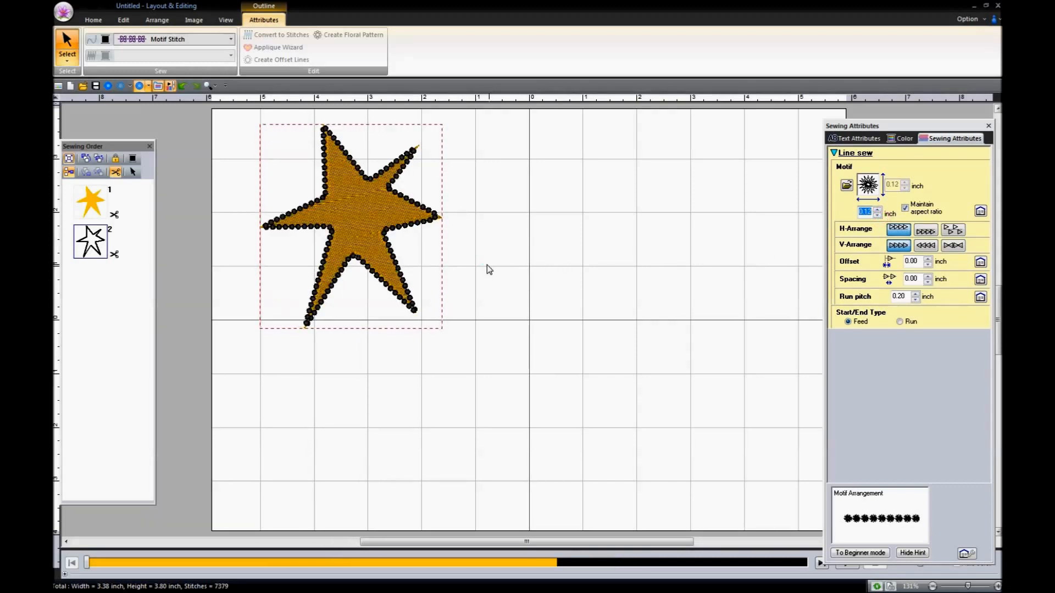
# - Apply the motif037 pattern to the star's outline and reduce its size to 0.21 inch
pyautogui.click(847, 186)
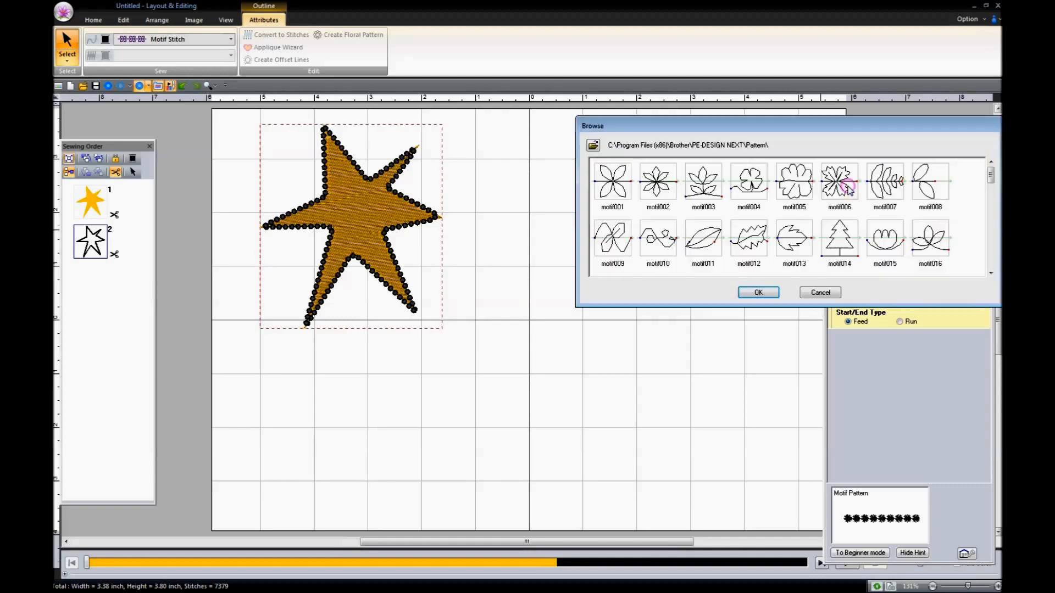
pyautogui.moveTo(992, 180); pyautogui.dragTo(994, 209)
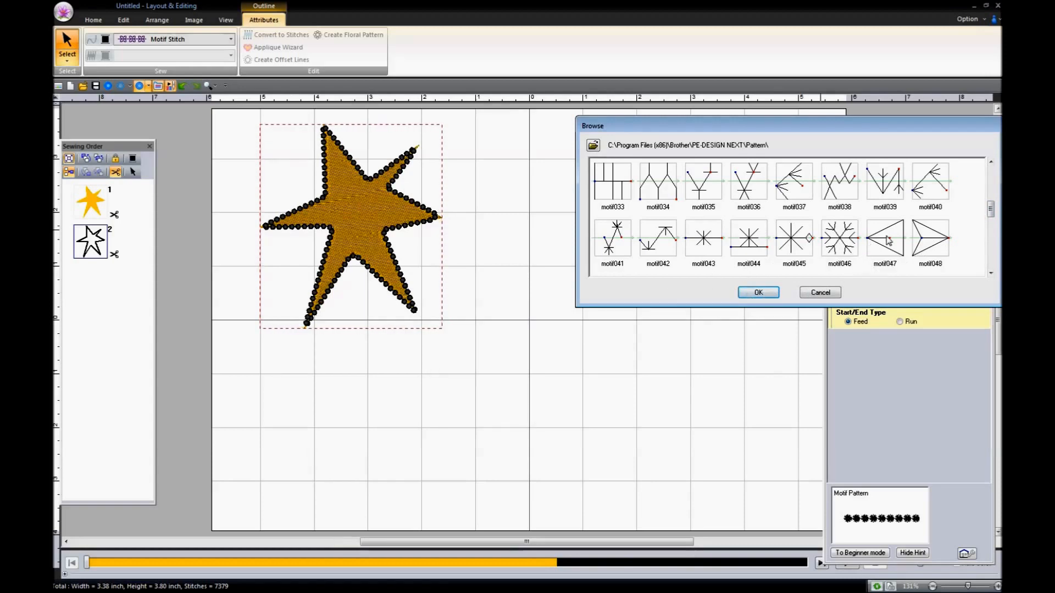
pyautogui.click(799, 196)
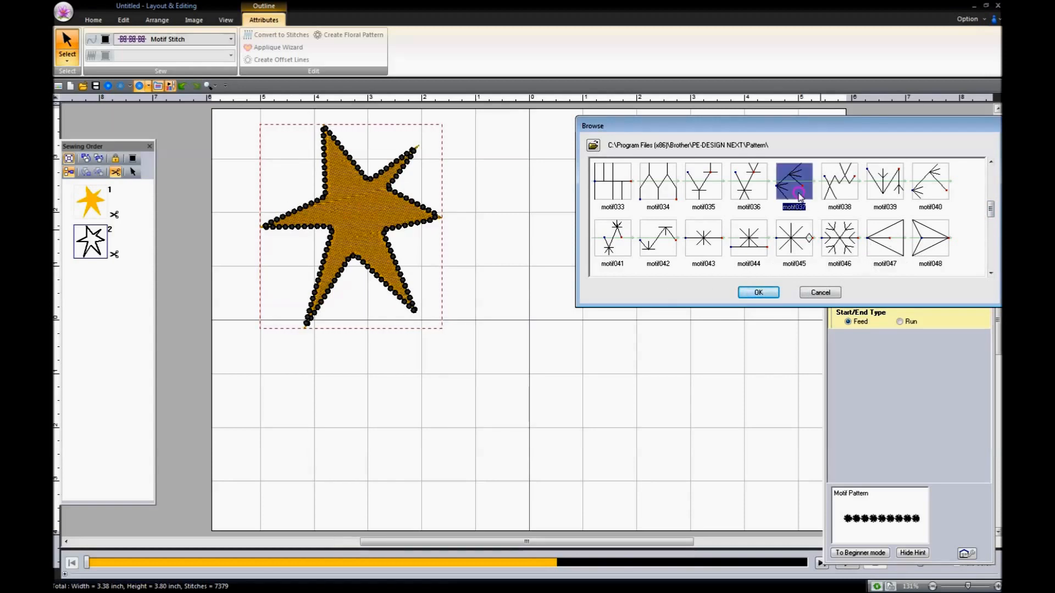
pyautogui.click(757, 291)
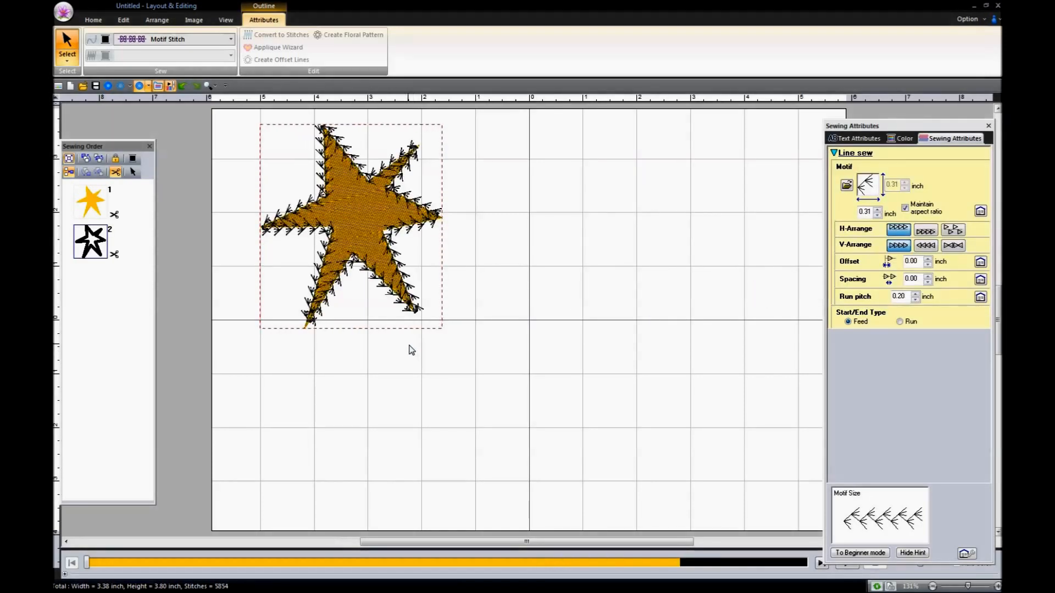
pyautogui.click(877, 215)
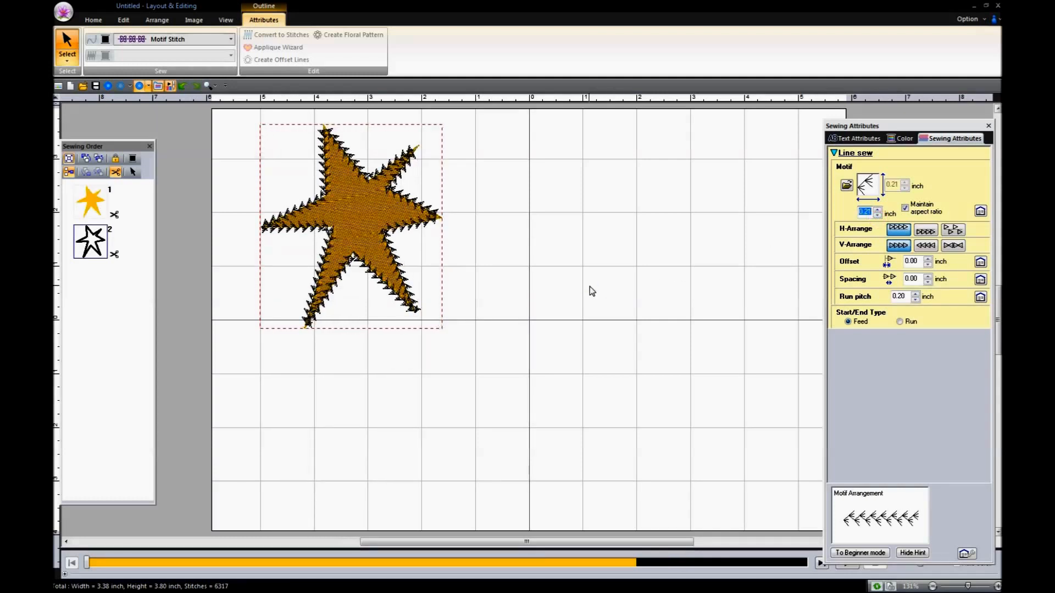
# - Change the star's outline to Stem Stitch and increase its width to 0.12 inch
pyautogui.click(230, 39)
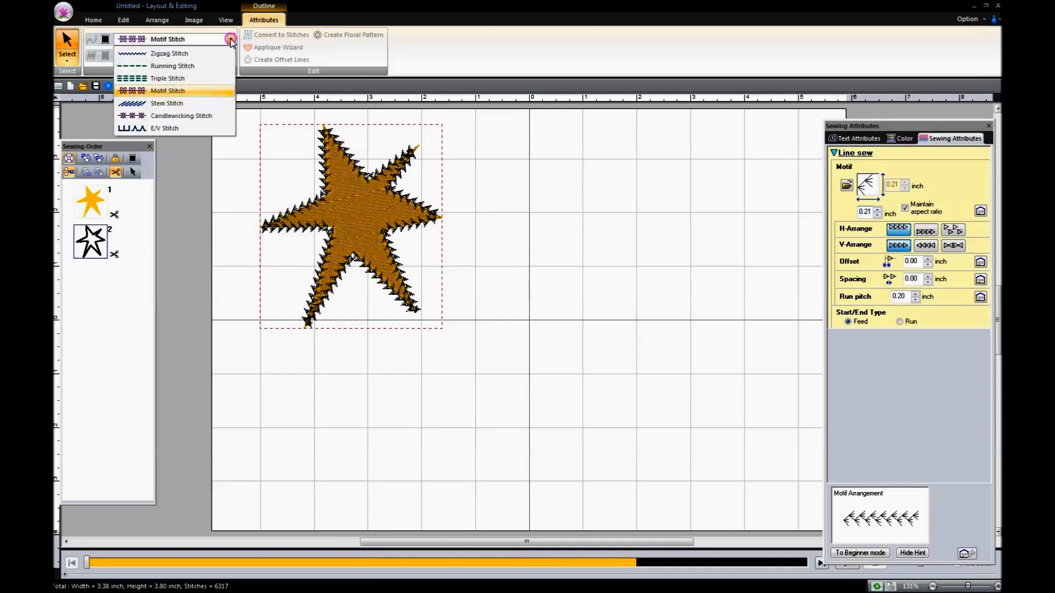
pyautogui.click(192, 103)
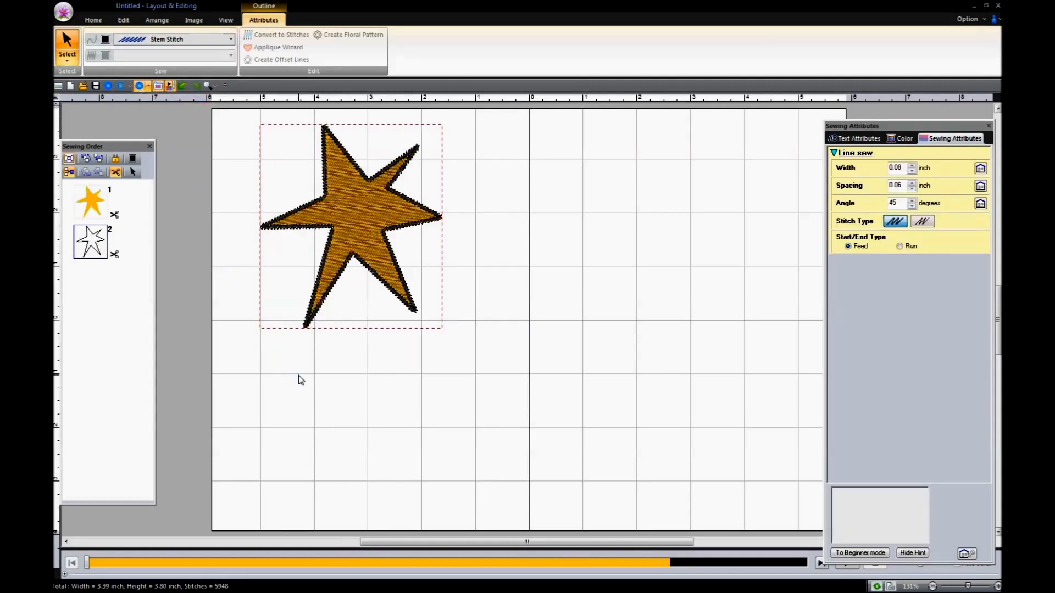
pyautogui.click(911, 165)
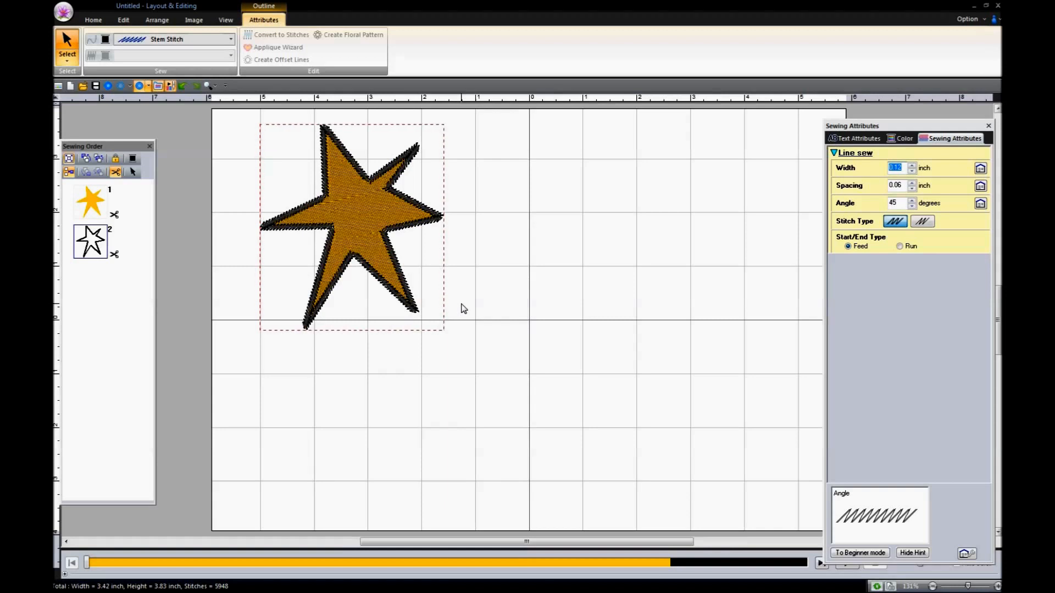
# - Increase the outline's Stem Stitch spacing to 0.18 inch and reduce its stitch angle
pyautogui.click(912, 183)
pyautogui.click(912, 183)
pyautogui.click(912, 183)
pyautogui.click(912, 183)
pyautogui.click(912, 182)
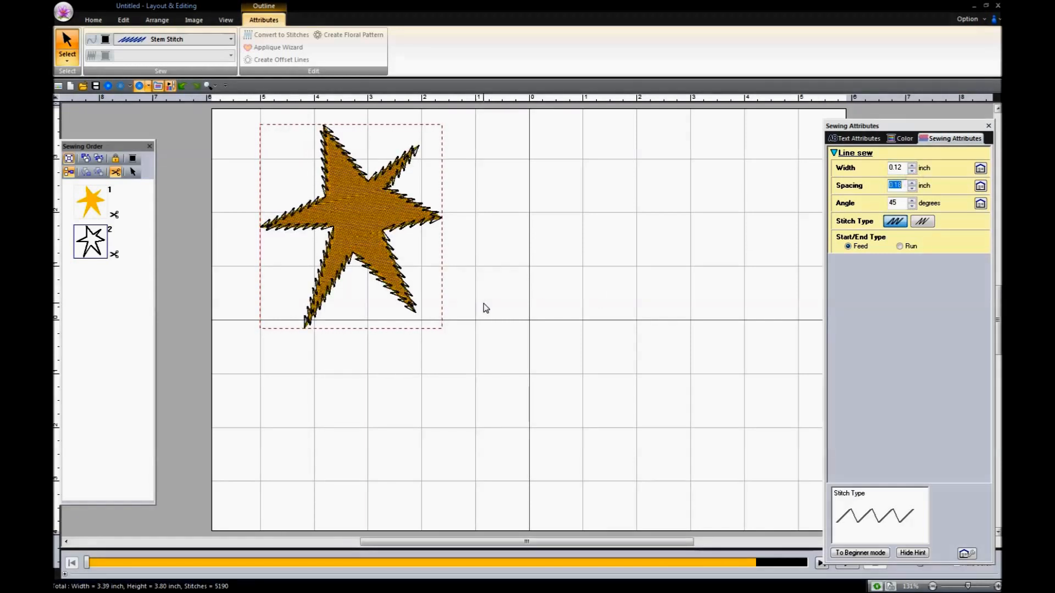
pyautogui.click(912, 206)
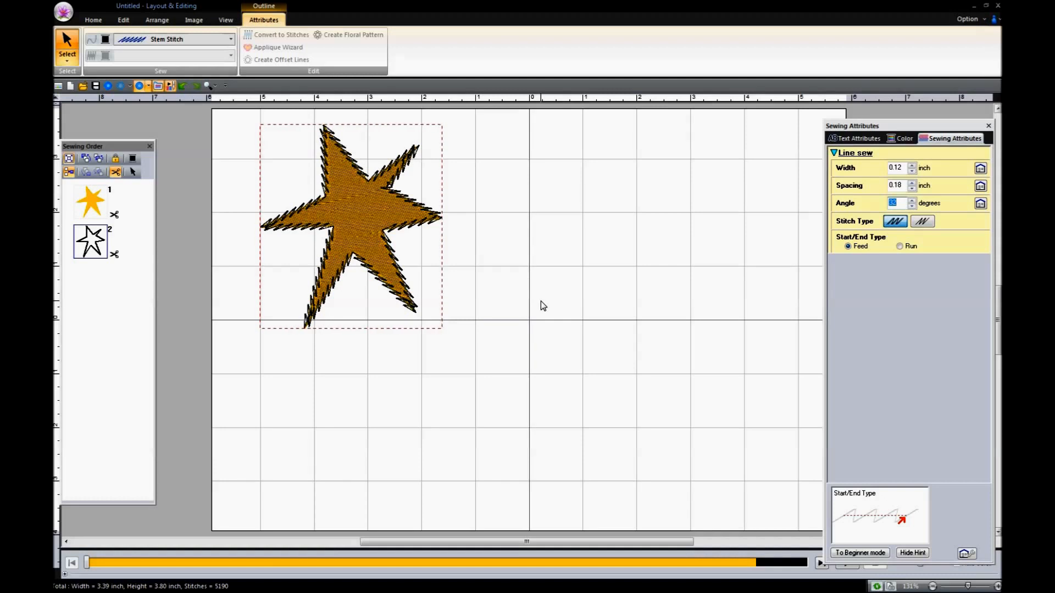
# - Increase the outline's Stem Stitch angle to 82 degrees and change the outline to Candlewicking Stitch
pyautogui.click(912, 200)
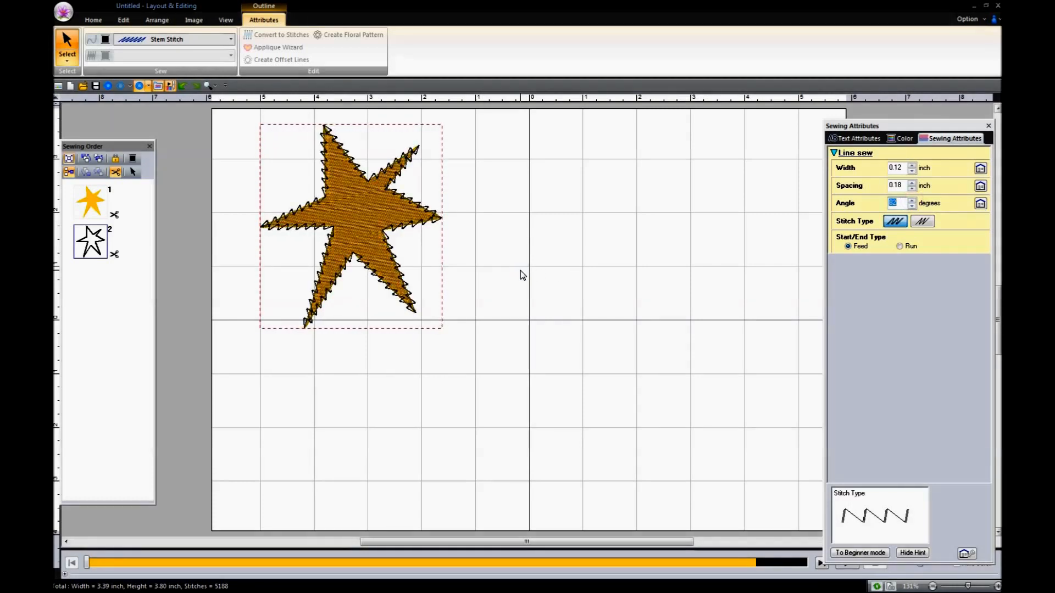
pyautogui.click(230, 39)
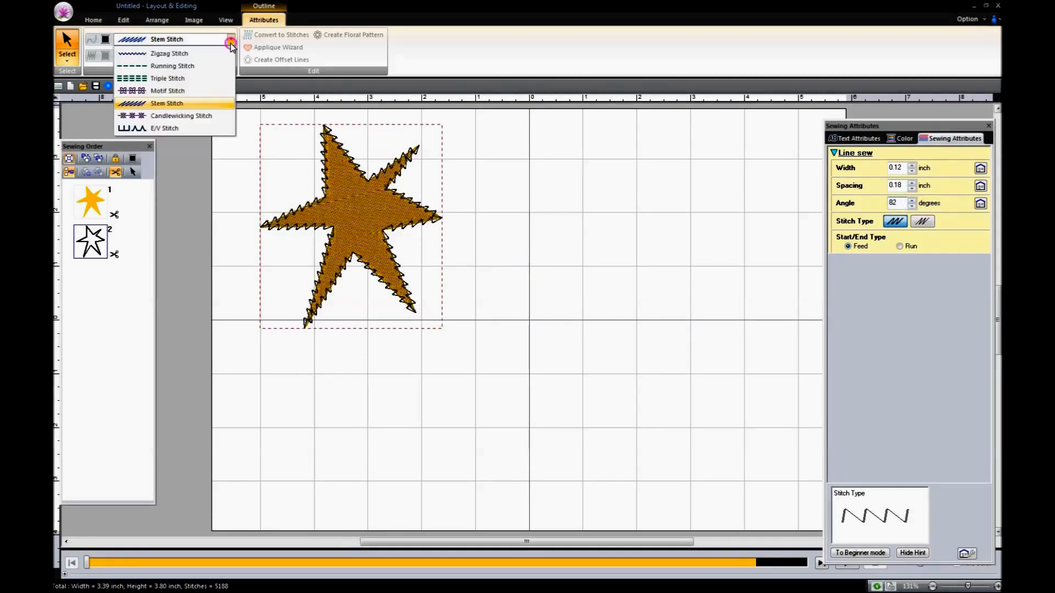
pyautogui.click(195, 117)
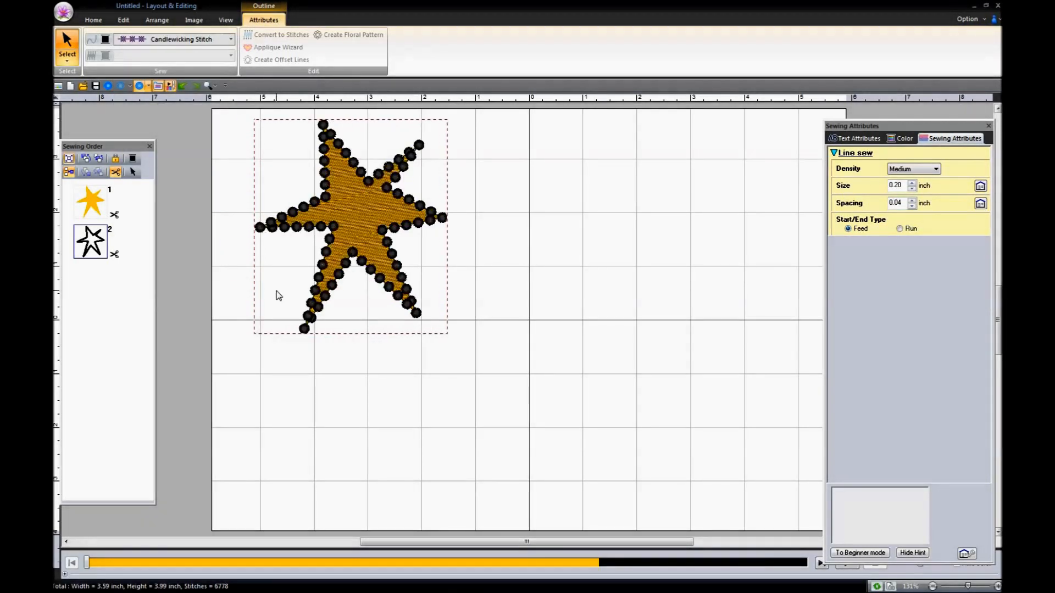
# - Reduce the outline's candlewicking size to 0.12 inch and try a spacing of 0.11 inch and 0.00 inch
pyautogui.click(912, 189)
pyautogui.click(912, 190)
pyautogui.click(912, 189)
pyautogui.click(912, 190)
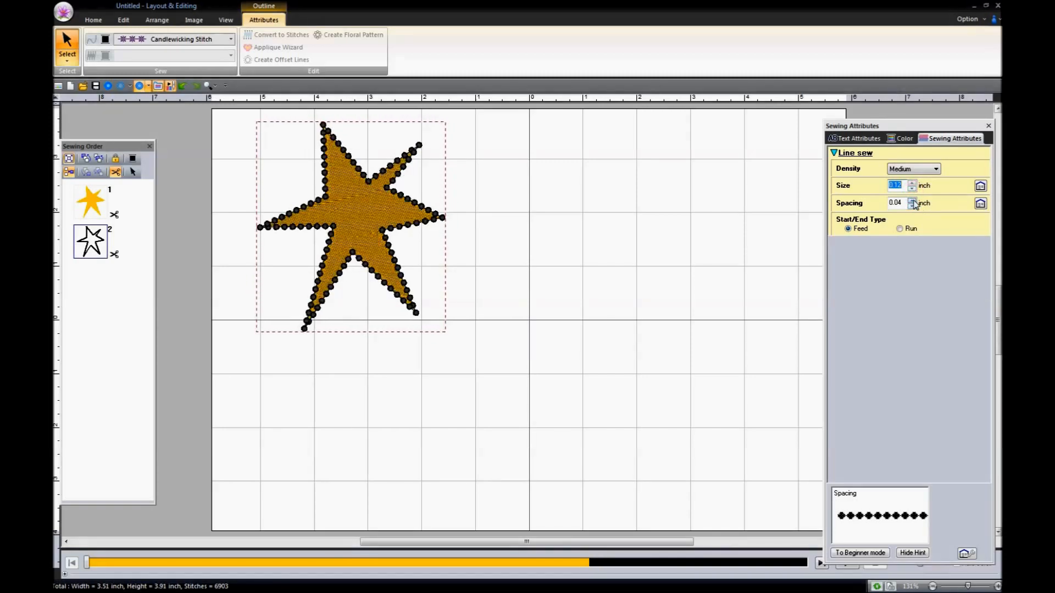
pyautogui.click(912, 201)
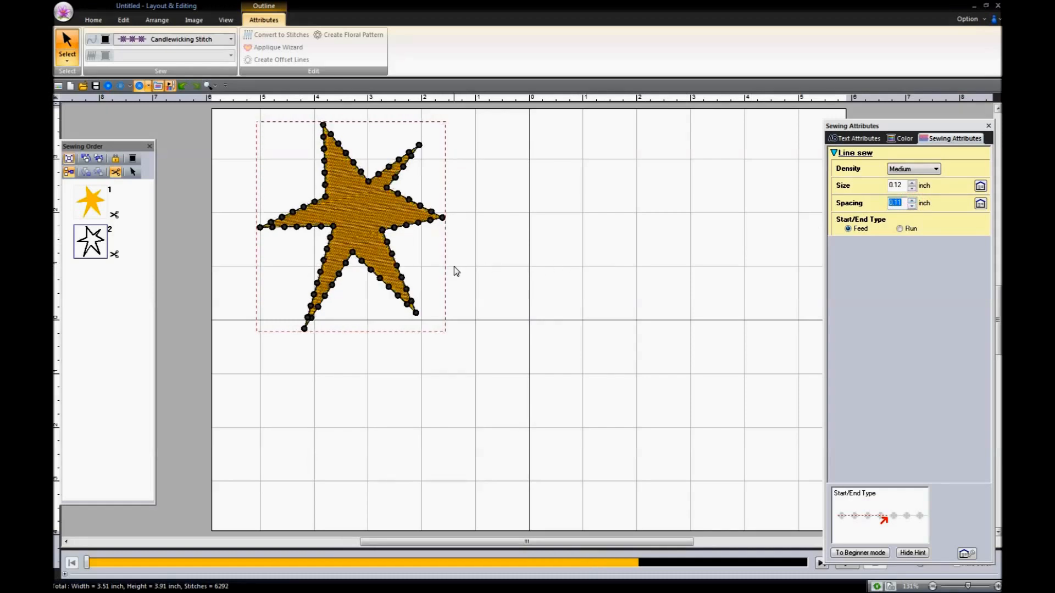
pyautogui.click(911, 206)
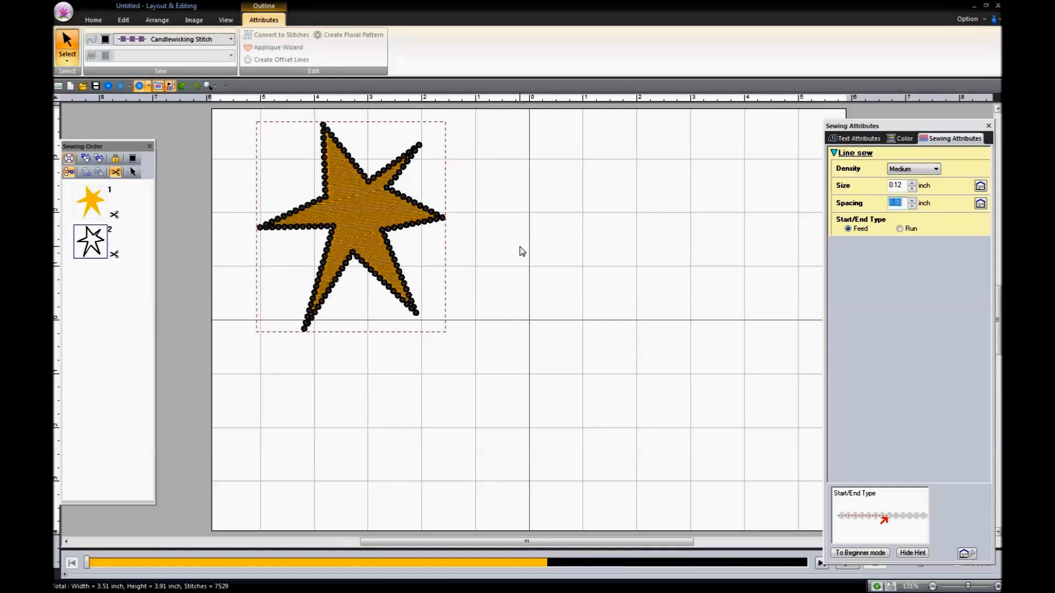
# - Change the star's outline to E/V Stitch and try stroke lengths of 0.21 inch and 0.12 inch for the E Stitch
pyautogui.click(231, 39)
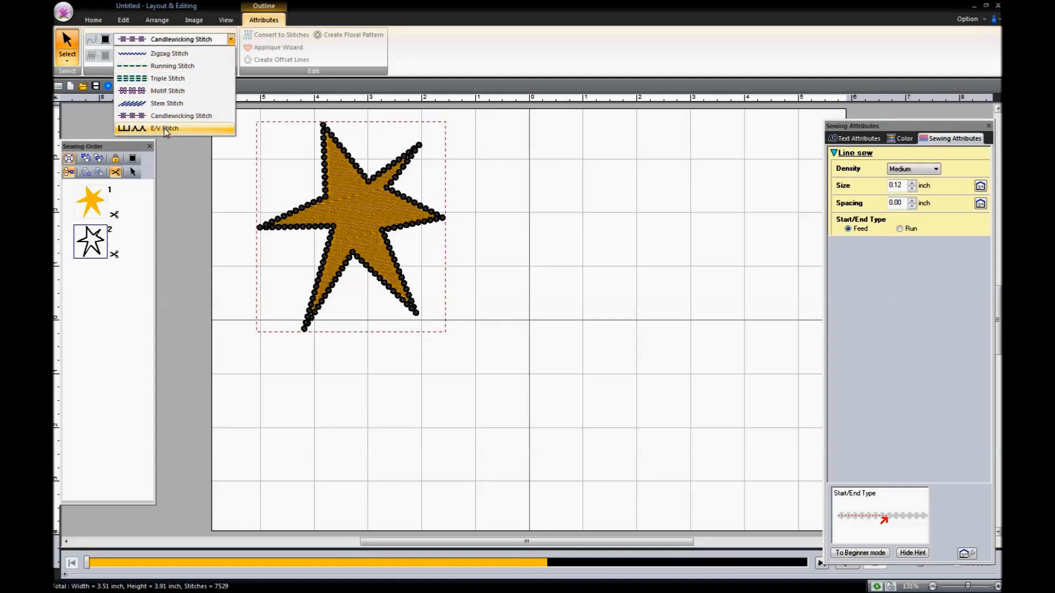
pyautogui.click(165, 129)
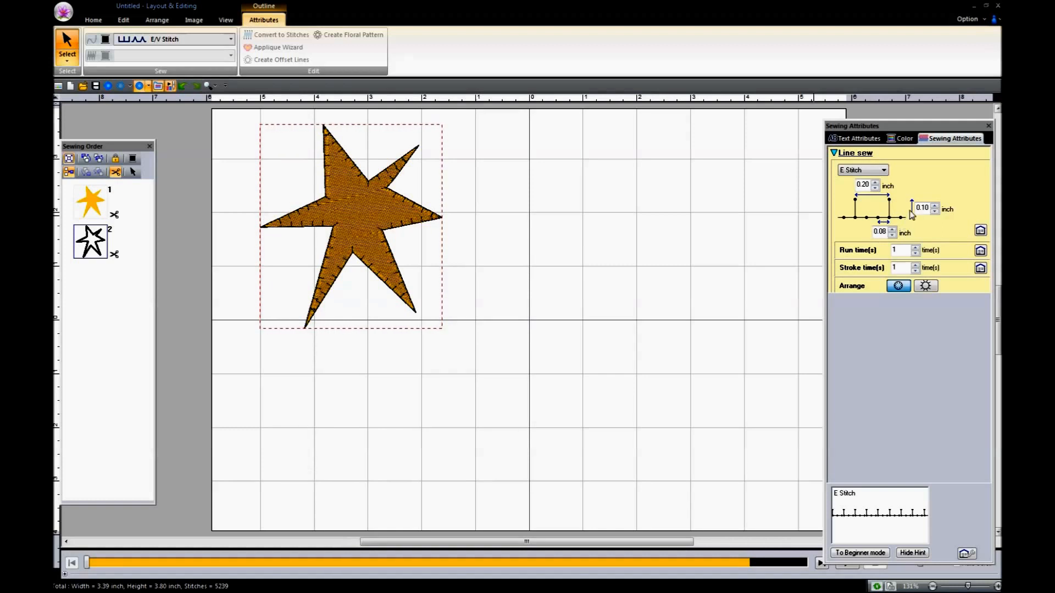
pyautogui.click(935, 205)
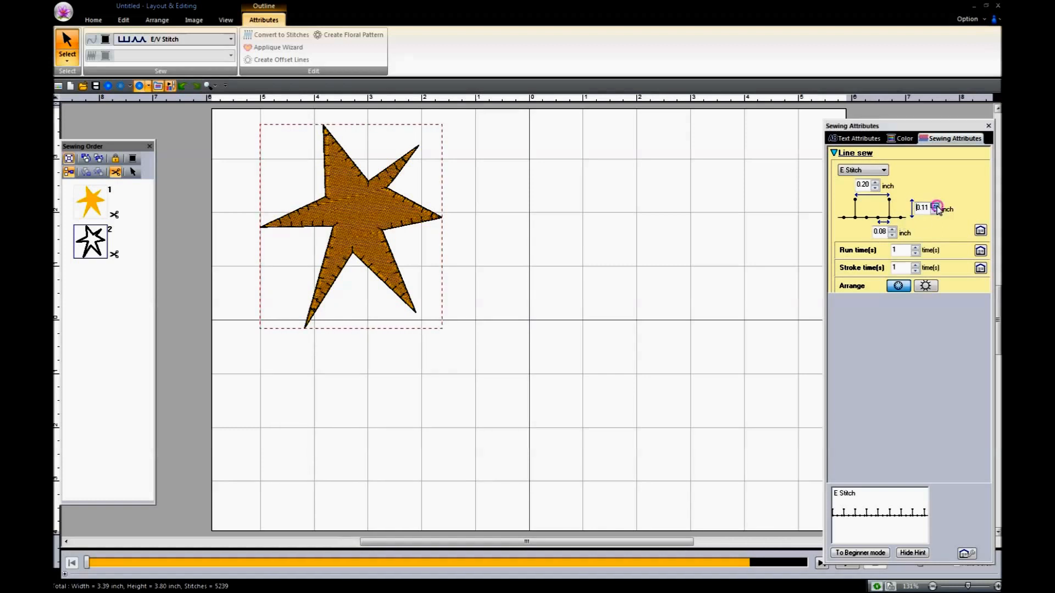
pyautogui.click(934, 206)
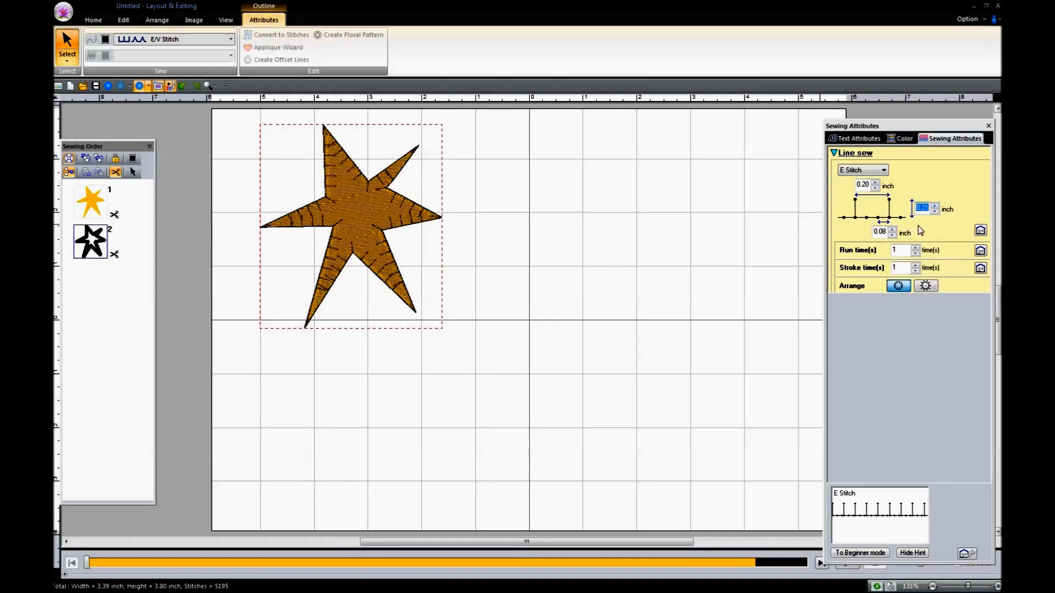
pyautogui.click(935, 212)
pyautogui.click(935, 211)
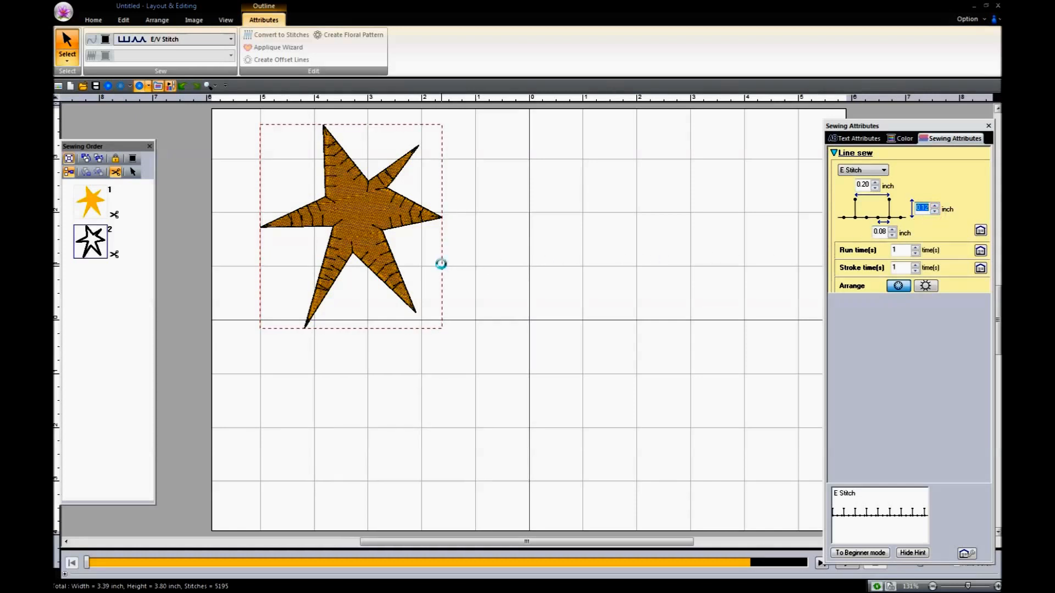
# - Reduce the E Stitch's short base gap to 0.04 inch and the spacing between its strokes to 0.09 inch
pyautogui.click(893, 229)
pyautogui.click(893, 229)
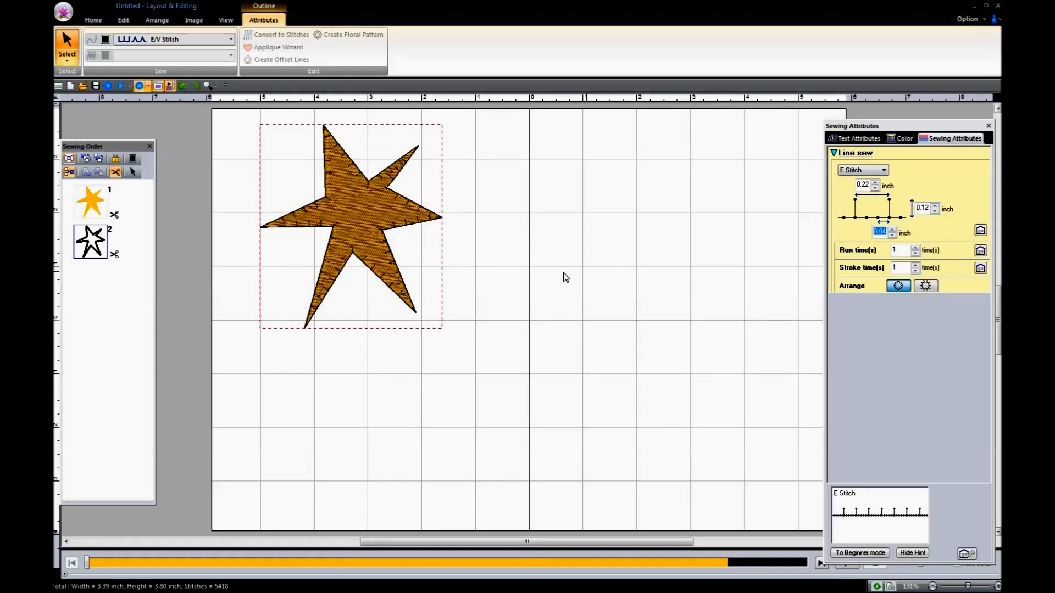
pyautogui.click(875, 188)
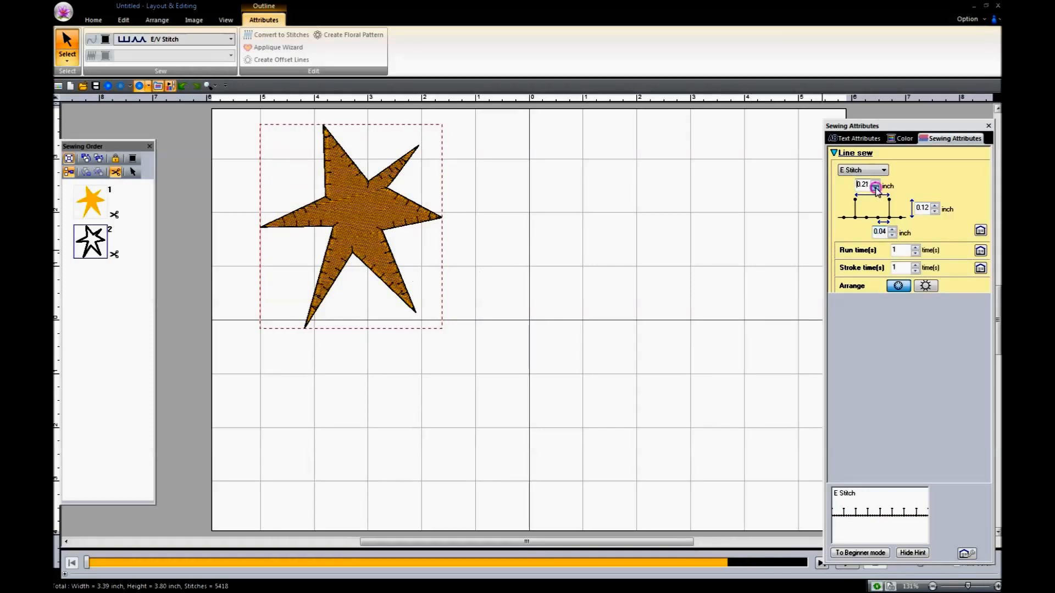
pyautogui.click(876, 188)
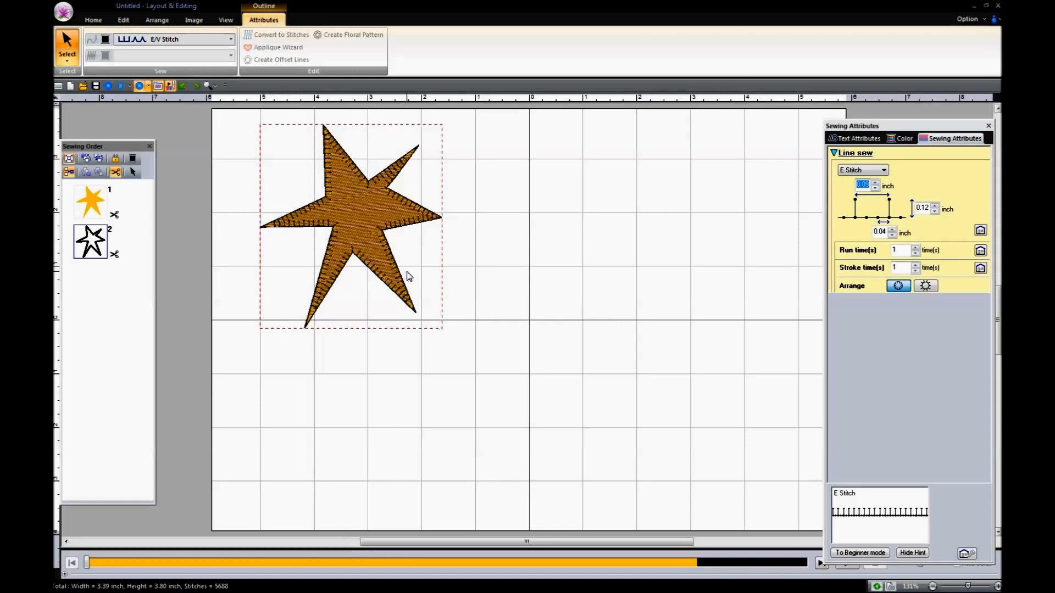
# - Select the whole star, move it near the middle of the design page, and align it exactly to the center
pyautogui.click(67, 41)
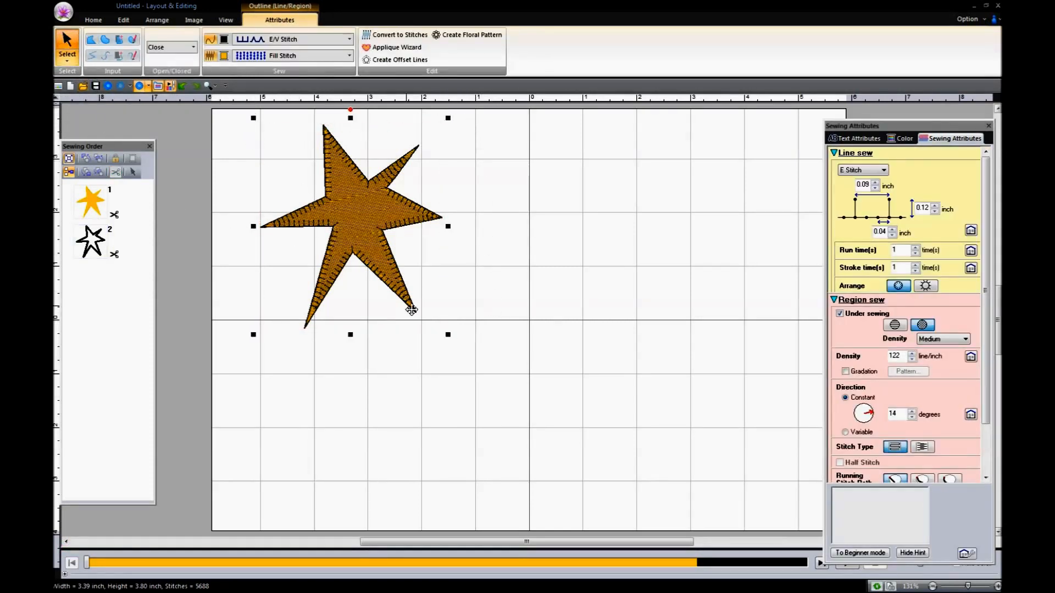
pyautogui.moveTo(358, 215); pyautogui.dragTo(529, 319)
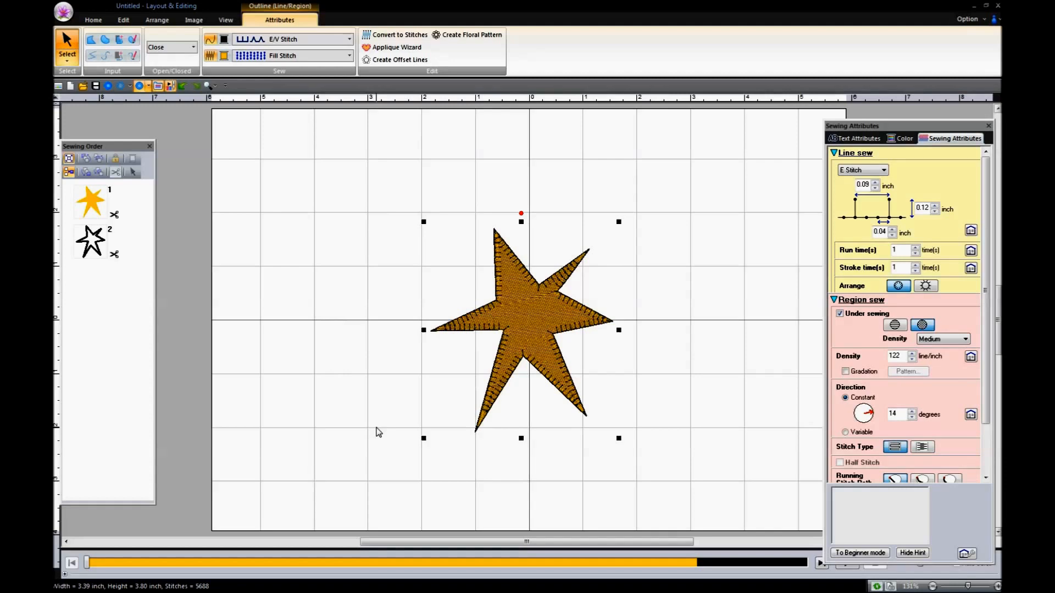
pyautogui.click(159, 20)
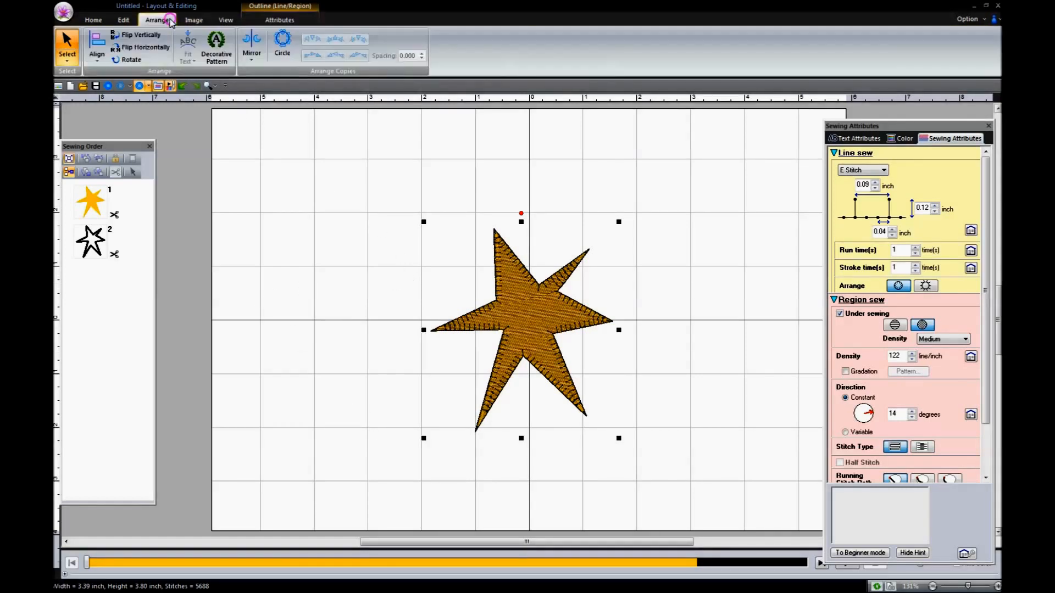
pyautogui.click(96, 62)
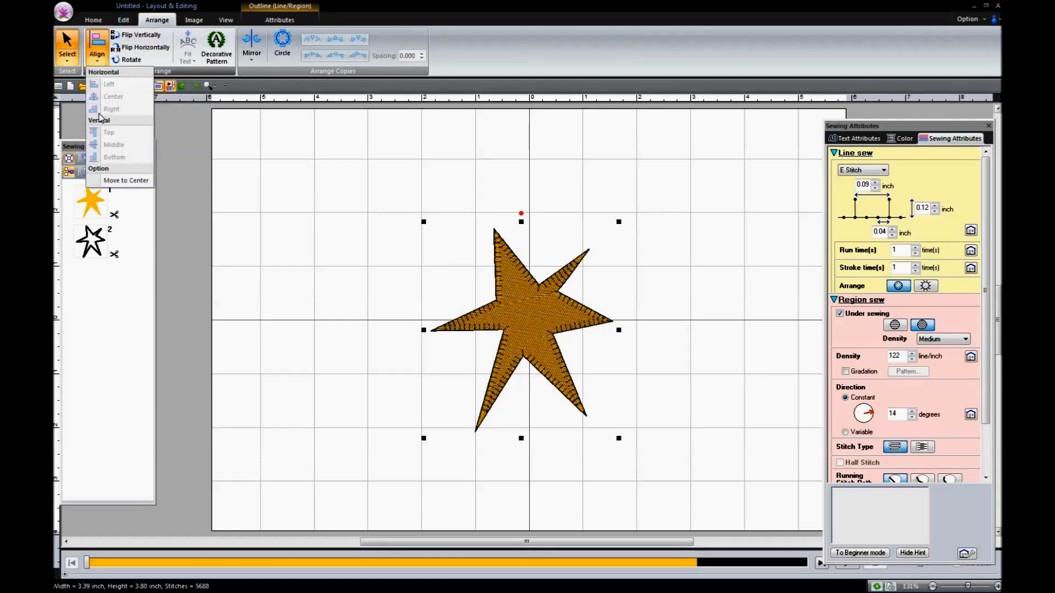
pyautogui.click(113, 181)
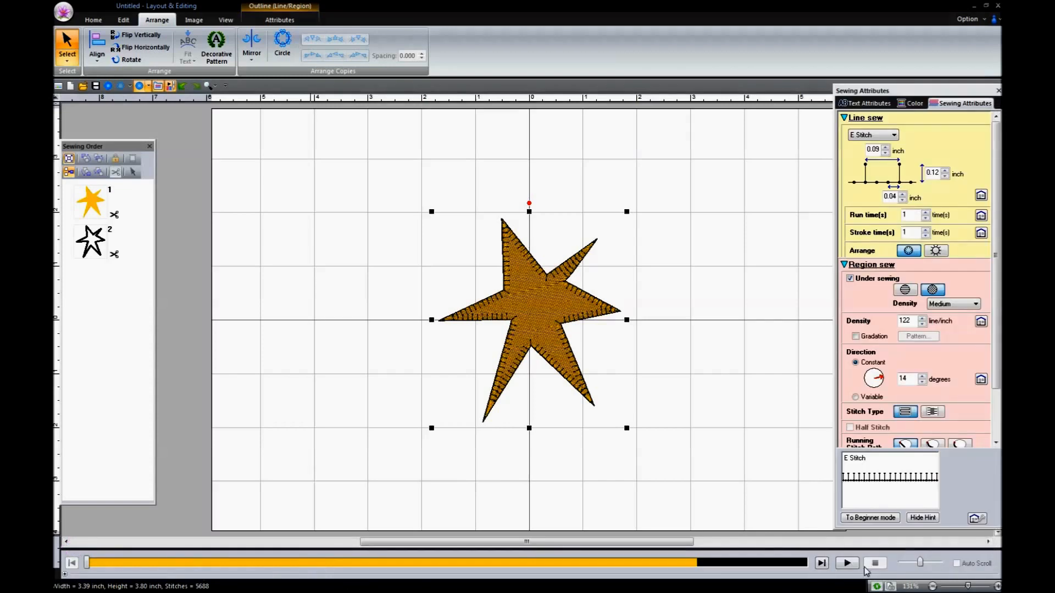
# - Play the stitch simulation of the star and vary its simulation speed while it sews the fill and outline
pyautogui.click(846, 564)
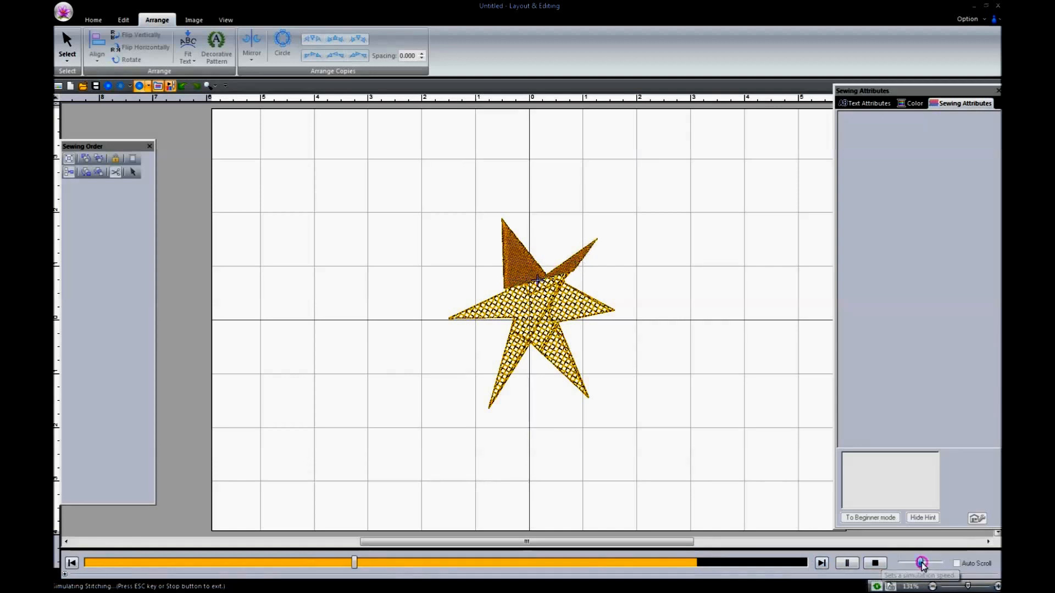
pyautogui.moveTo(922, 565); pyautogui.dragTo(915, 566)
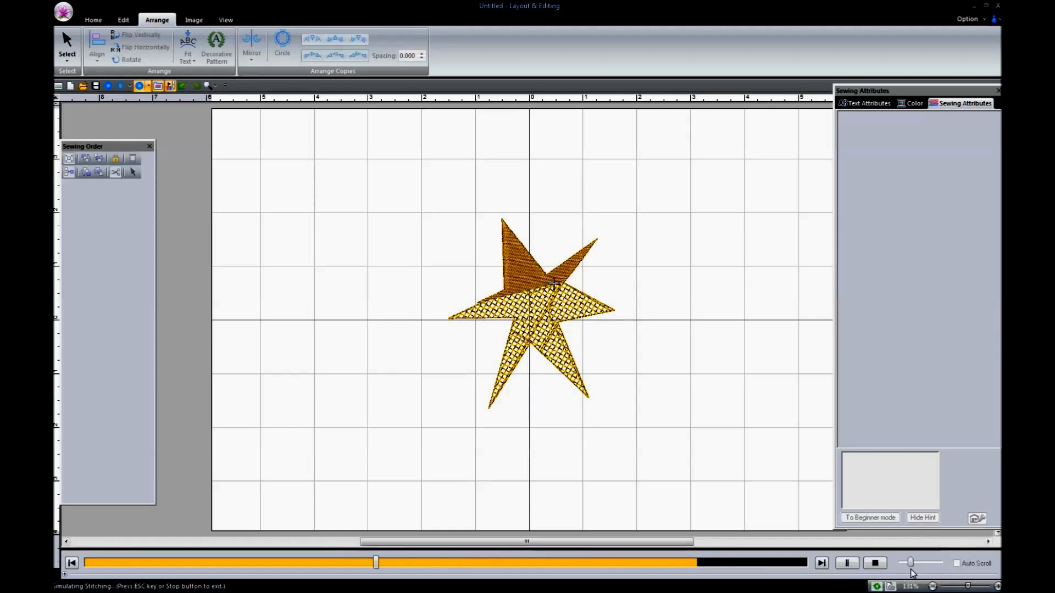
pyautogui.moveTo(911, 565); pyautogui.dragTo(929, 565)
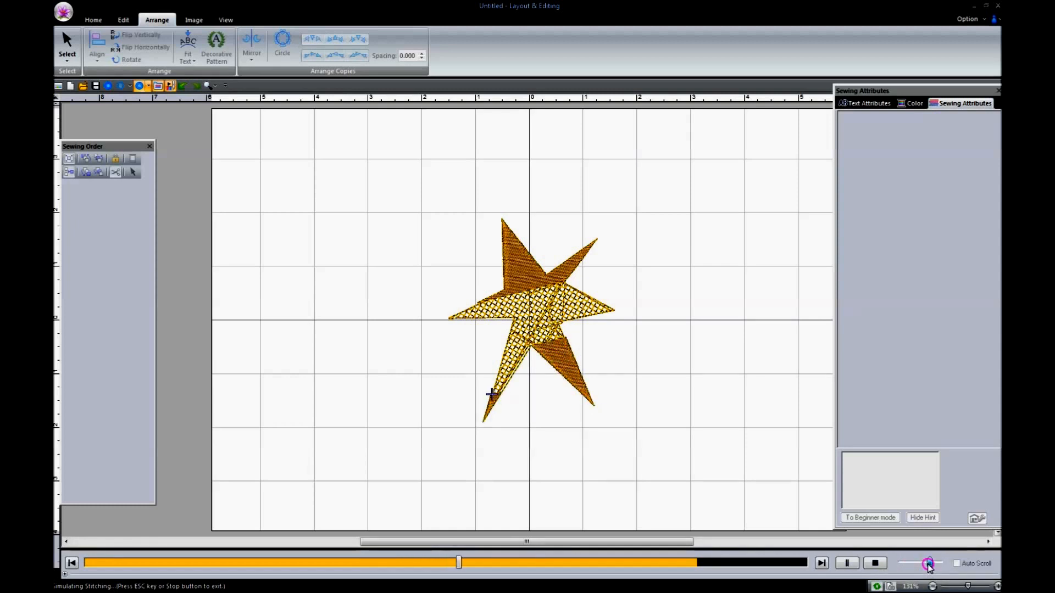
pyautogui.moveTo(928, 565); pyautogui.dragTo(916, 572)
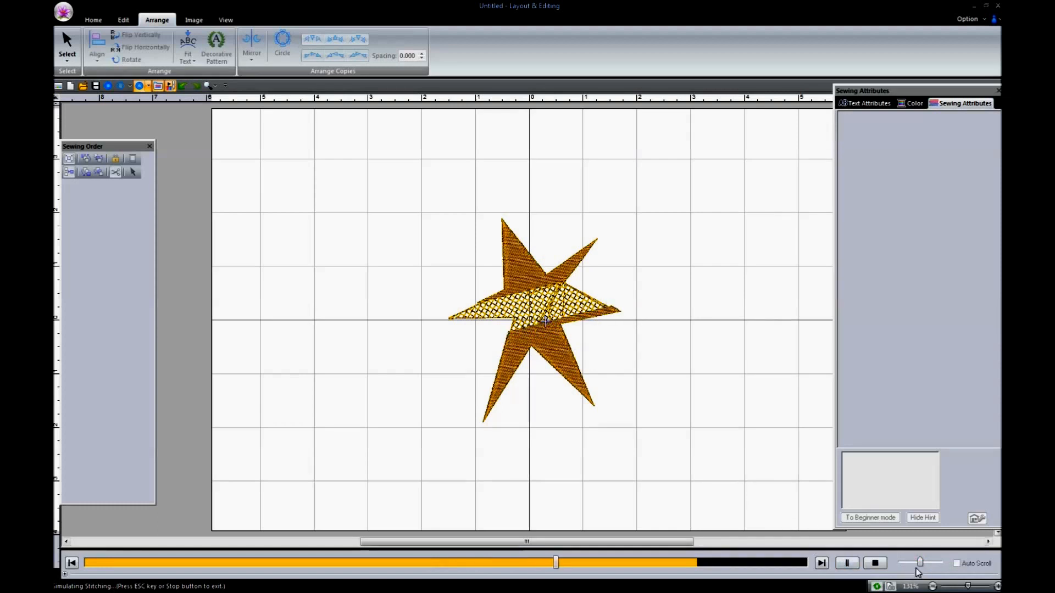
pyautogui.moveTo(920, 565); pyautogui.dragTo(919, 568)
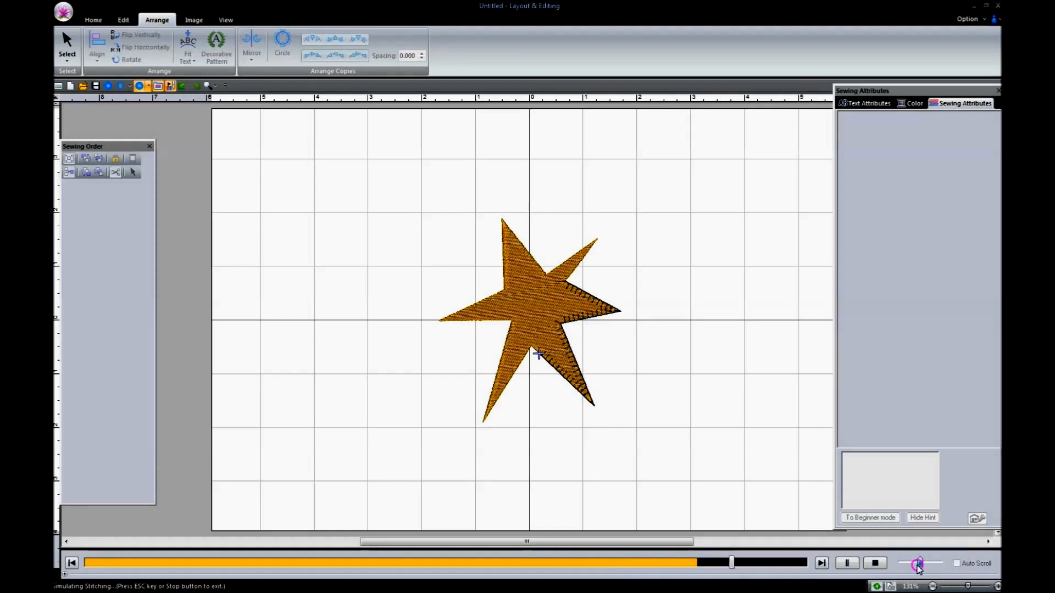